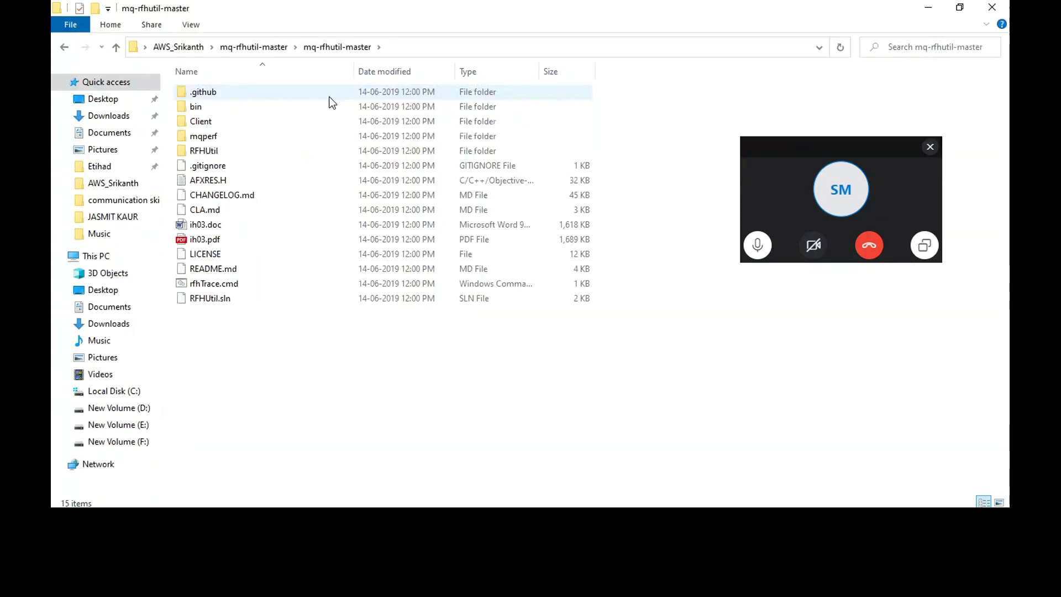
# - Launch the RfhUtil client rfhutilc.exe from the bin\Release folder and reposition its window
pyautogui.doubleClick(320, 103)
pyautogui.doubleClick(305, 93)
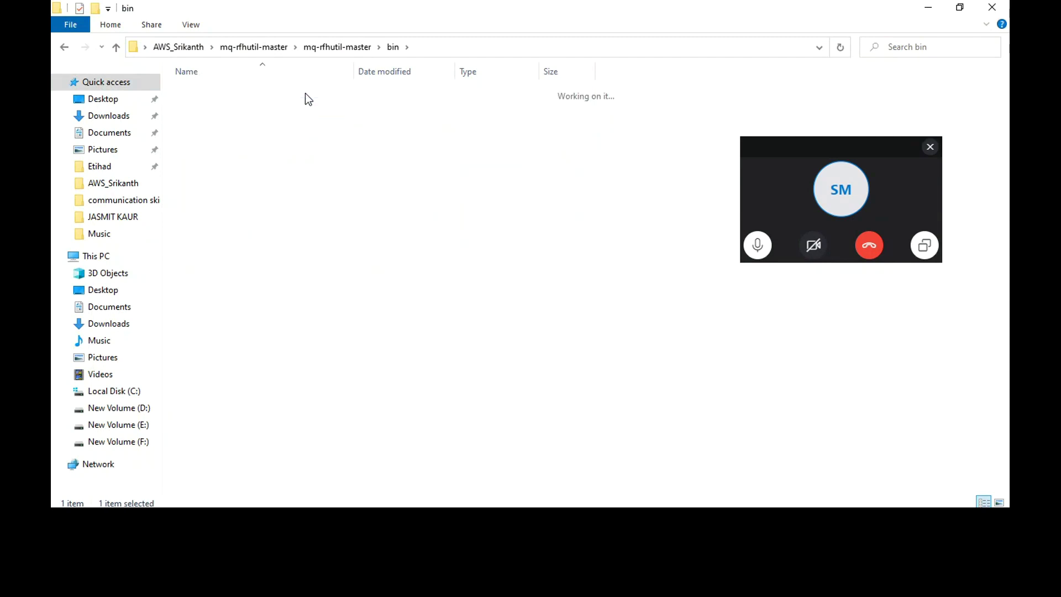
pyautogui.doubleClick(244, 270)
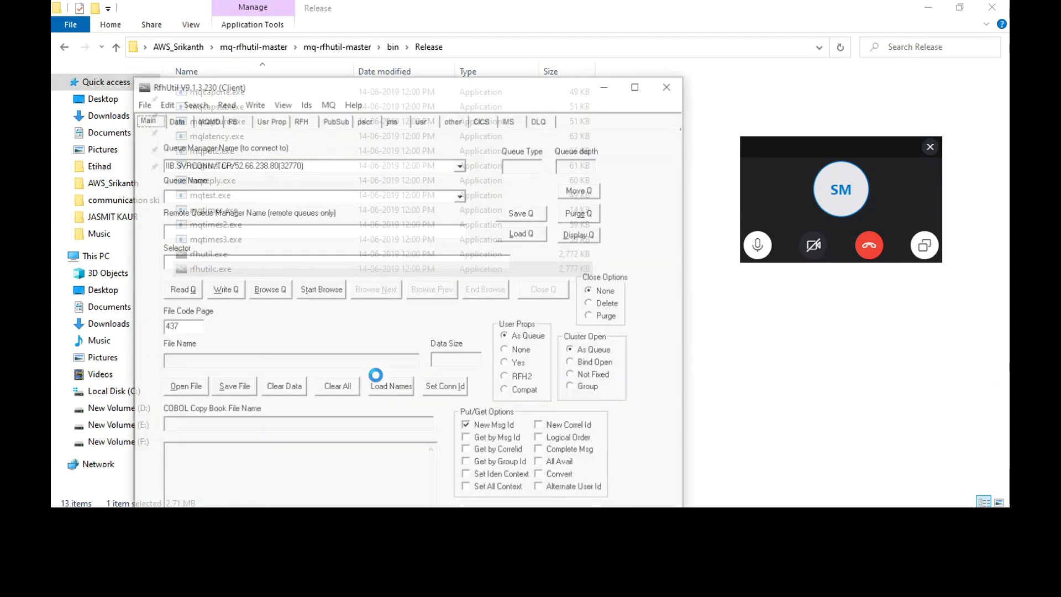
pyautogui.moveTo(356, 139); pyautogui.dragTo(694, 69)
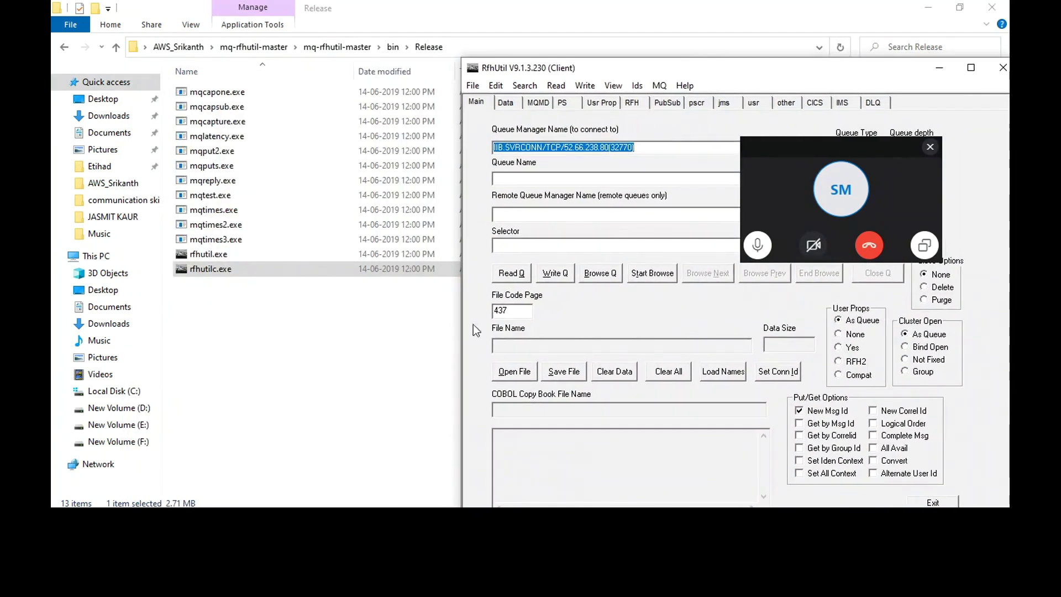
pyautogui.moveTo(592, 71)
pyautogui.mouseDown()
pyautogui.moveTo(705, 60)
pyautogui.moveTo(602, 54)
pyautogui.mouseUp()
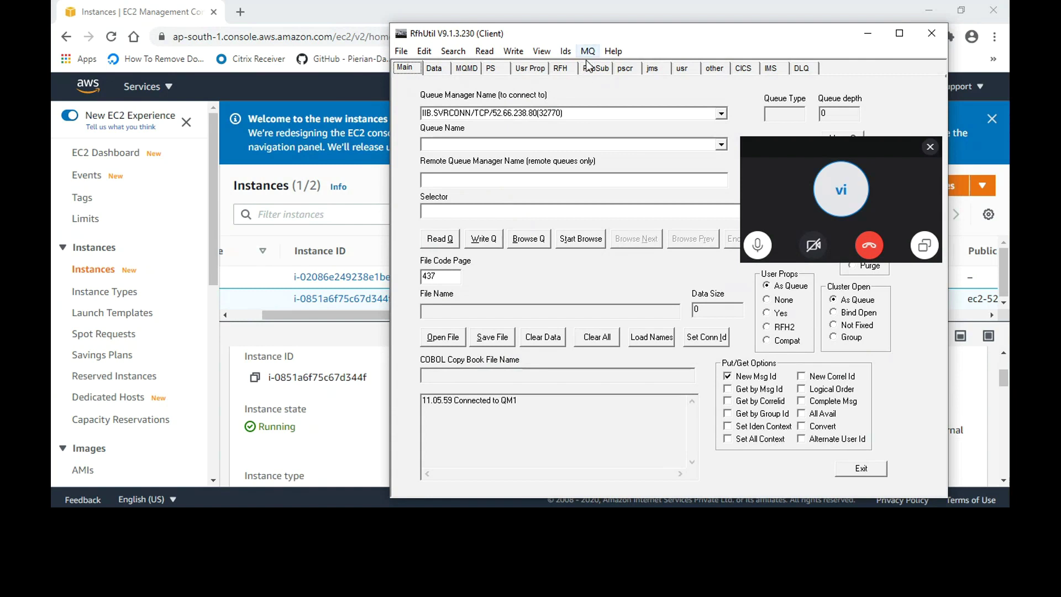
# - Set the queue name to TEST in RfhUtil and try to browse that queue
pyautogui.click(540, 240)
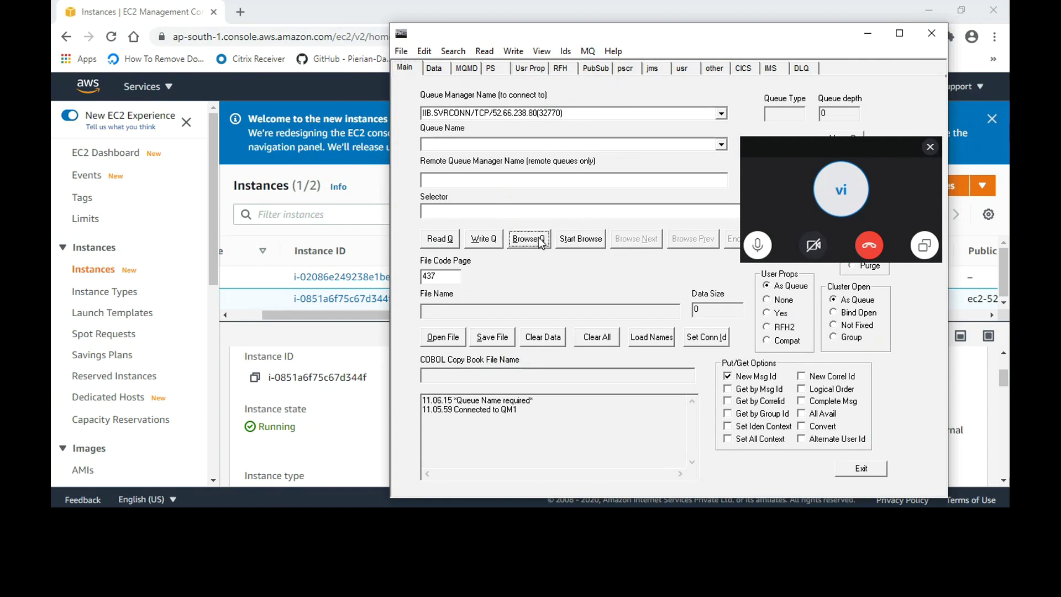
pyautogui.click(721, 144)
pyautogui.click(693, 142)
pyautogui.write('TEST')
pyautogui.click(538, 240)
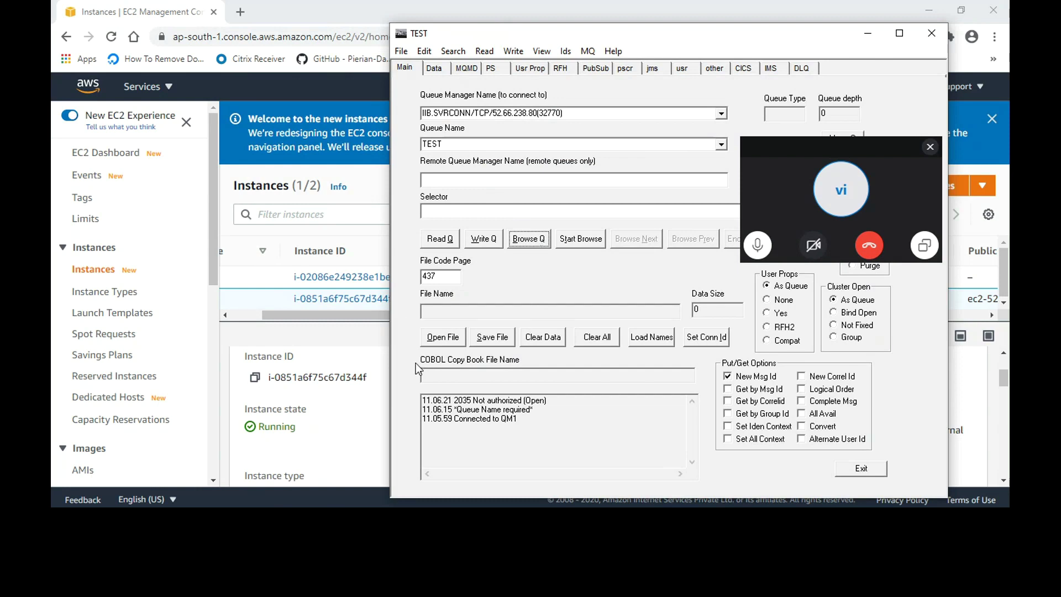
# - Switch to the PuTTY root session and list all Docker containers with docker ps -a
pyautogui.moveTo(445, 504)
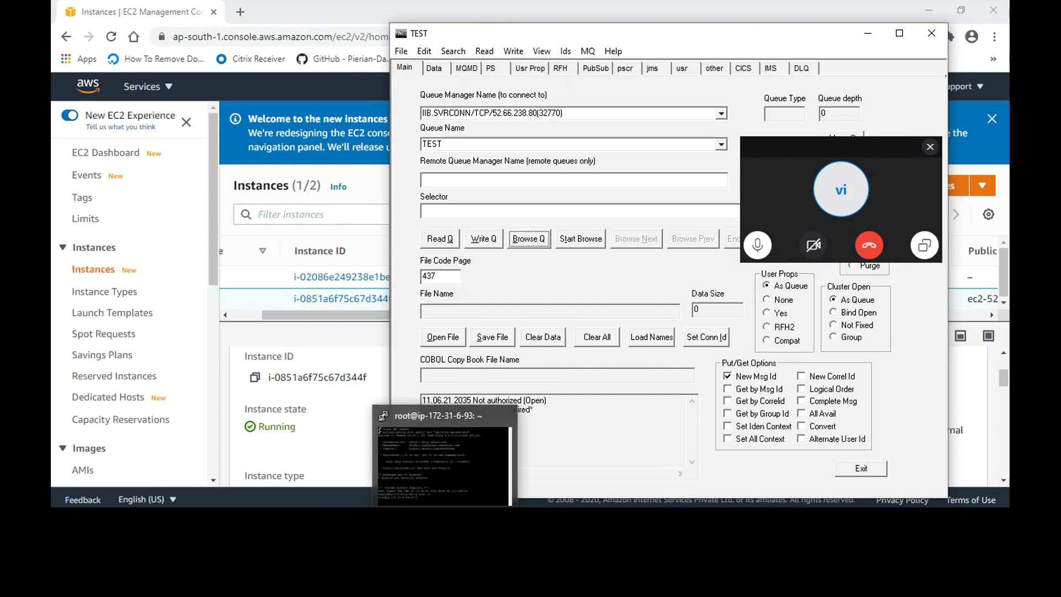
pyautogui.click(445, 504)
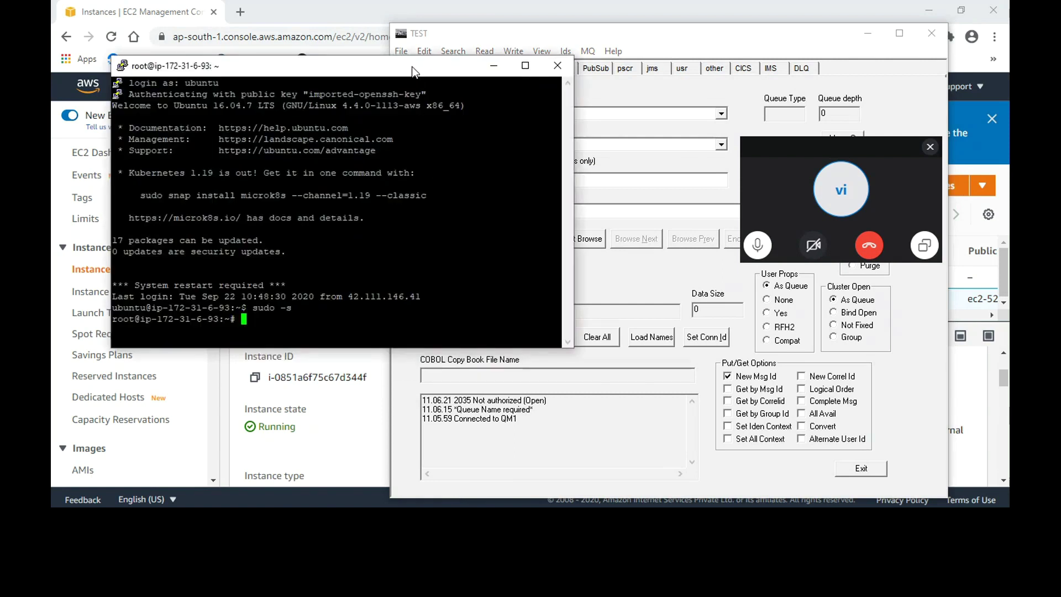
pyautogui.moveTo(413, 68); pyautogui.dragTo(489, 91)
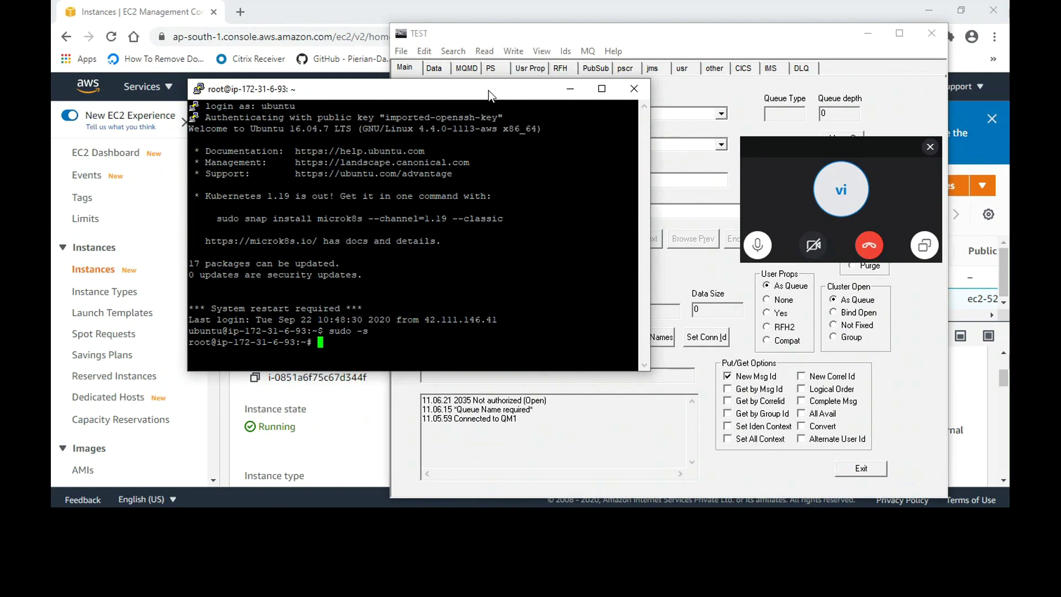
pyautogui.write('docker ps -a')
pyautogui.press('Return')
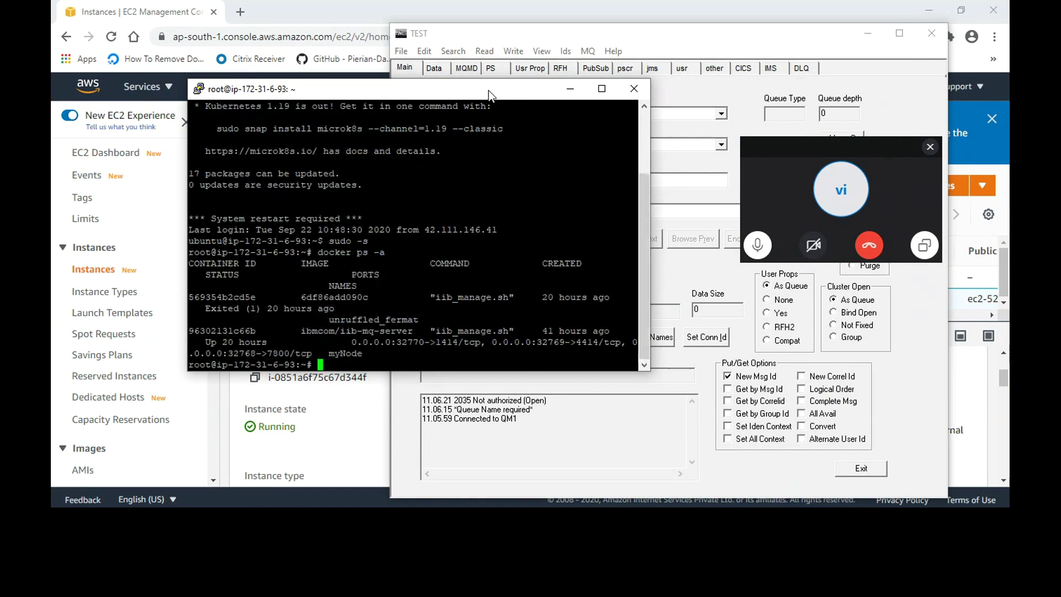
# - Enter docker exec -t at the root prompt without running it, clearing the wrongly pasted text
pyautogui.write('docker exec -t')
pyautogui.press('BackSpace')
pyautogui.rightClick(545, 127)
pyautogui.press('BackSpace')
pyautogui.press('BackSpace')
pyautogui.press('BackSpace')
pyautogui.press('BackSpace')
pyautogui.press('BackSpace')
pyautogui.press('BackSpace')
pyautogui.press('BackSpace')
pyautogui.press('BackSpace')
pyautogui.press('BackSpace')
pyautogui.press('BackSpace')
pyautogui.press('BackSpace')
pyautogui.press('BackSpace')
pyautogui.press('BackSpace')
pyautogui.press('BackSpace')
pyautogui.press('BackSpace')
pyautogui.press('BackSpace')
pyautogui.press('BackSpace')
pyautogui.press('BackSpace')
pyautogui.press('BackSpace')
pyautogui.press('BackSpace')
pyautogui.press('BackSpace')
pyautogui.press('BackSpace')
pyautogui.press('BackSpace')
pyautogui.press('BackSpace')
pyautogui.press('BackSpace')
pyautogui.press('BackSpace')
pyautogui.press('BackSpace')
pyautogui.press('BackSpace')
pyautogui.press('BackSpace')
pyautogui.press('BackSpace')
pyautogui.press('BackSpace')
pyautogui.press('BackSpace')
pyautogui.press('BackSpace')
pyautogui.press('BackSpace')
pyautogui.press('BackSpace')
pyautogui.press('BackSpace')
pyautogui.write('t')
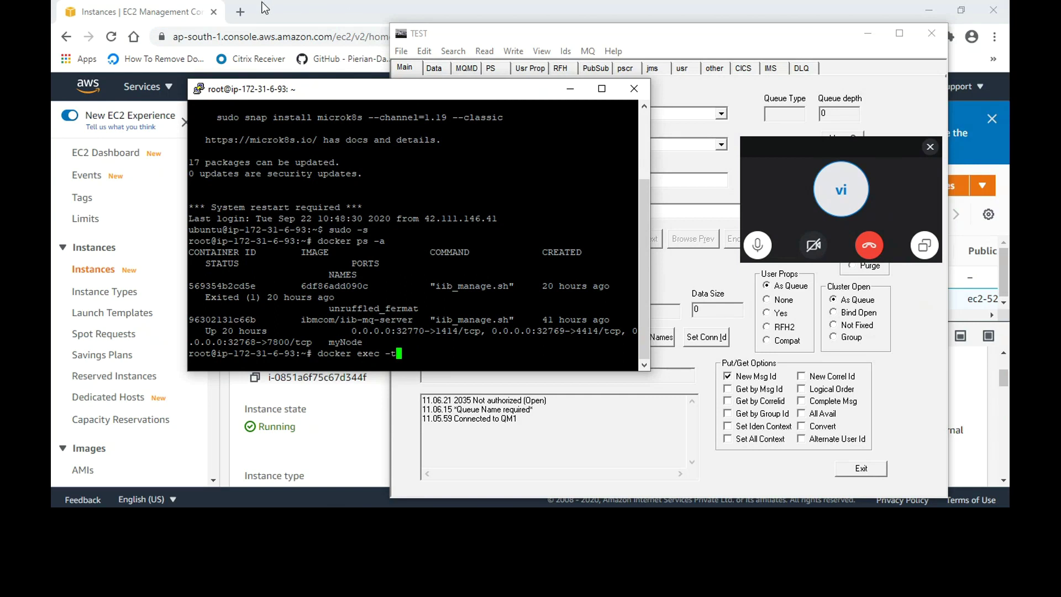
pyautogui.click(240, 11)
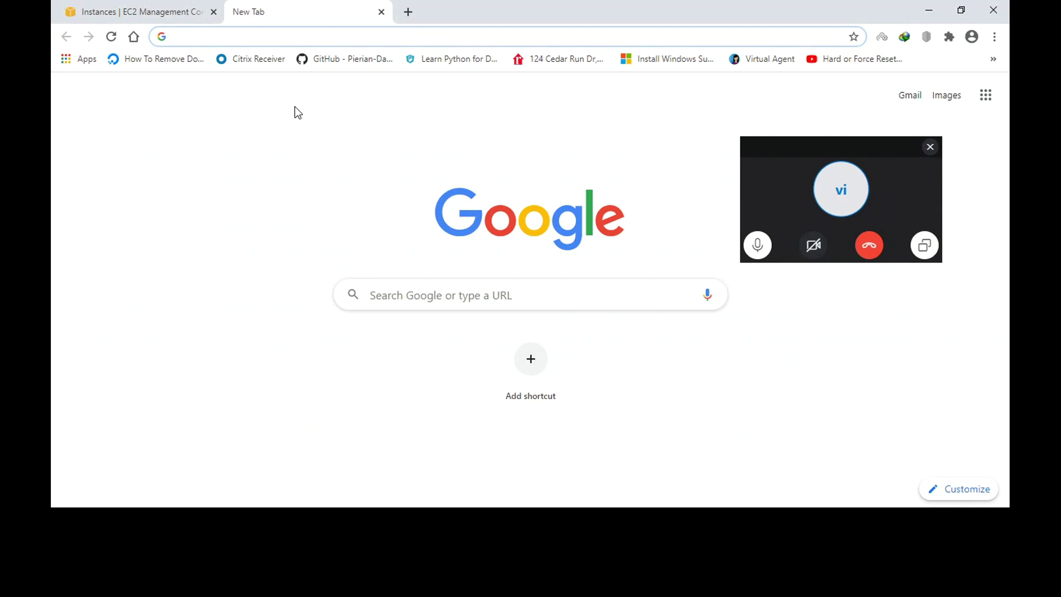
pyautogui.write('p')
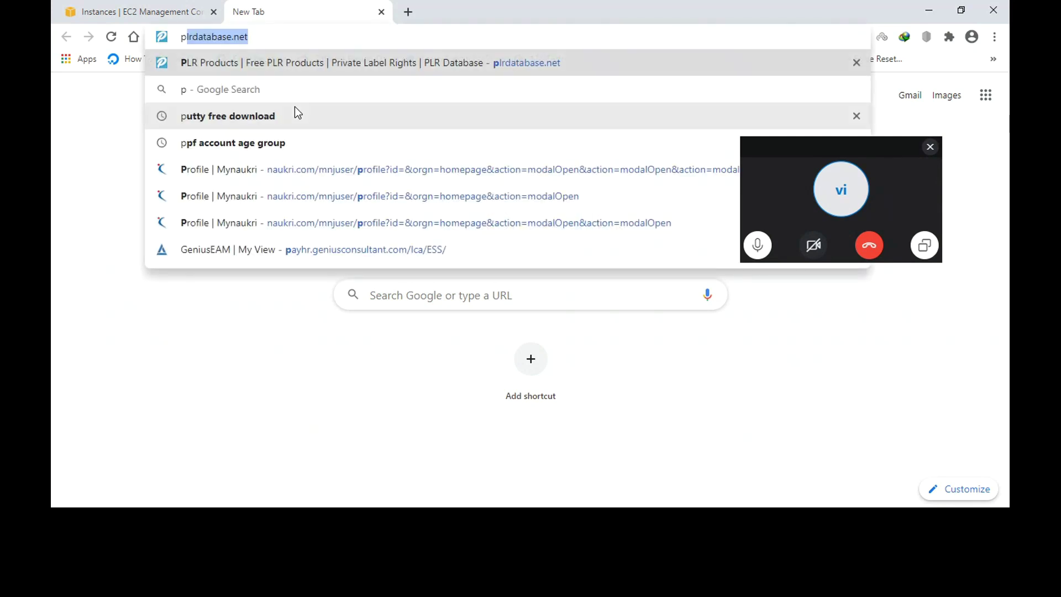
pyautogui.press('BackSpace')
pyautogui.press('BackSpace')
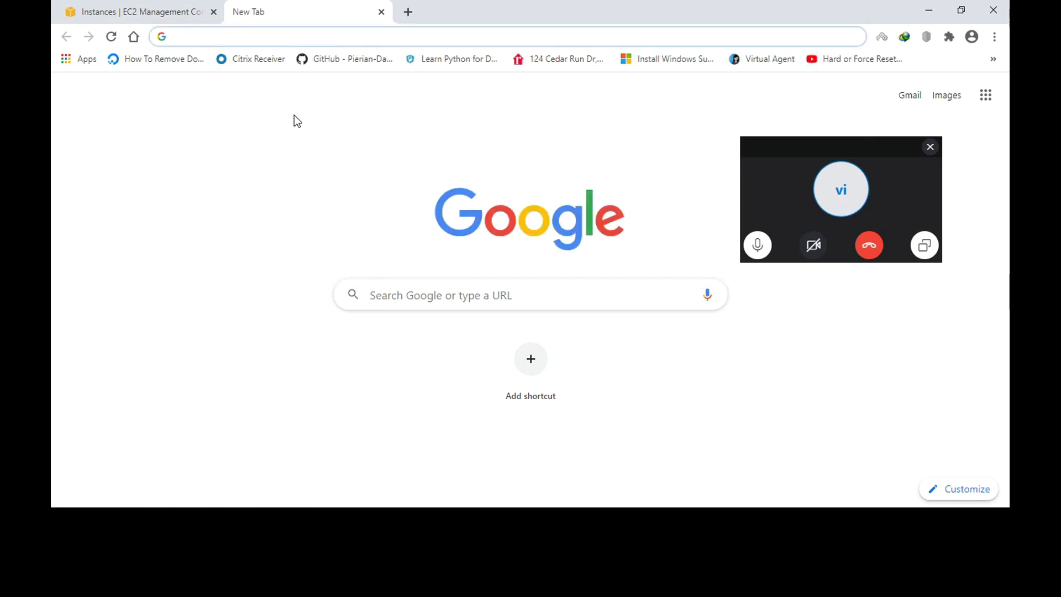
pyautogui.hotkey('alt', 'Tab')
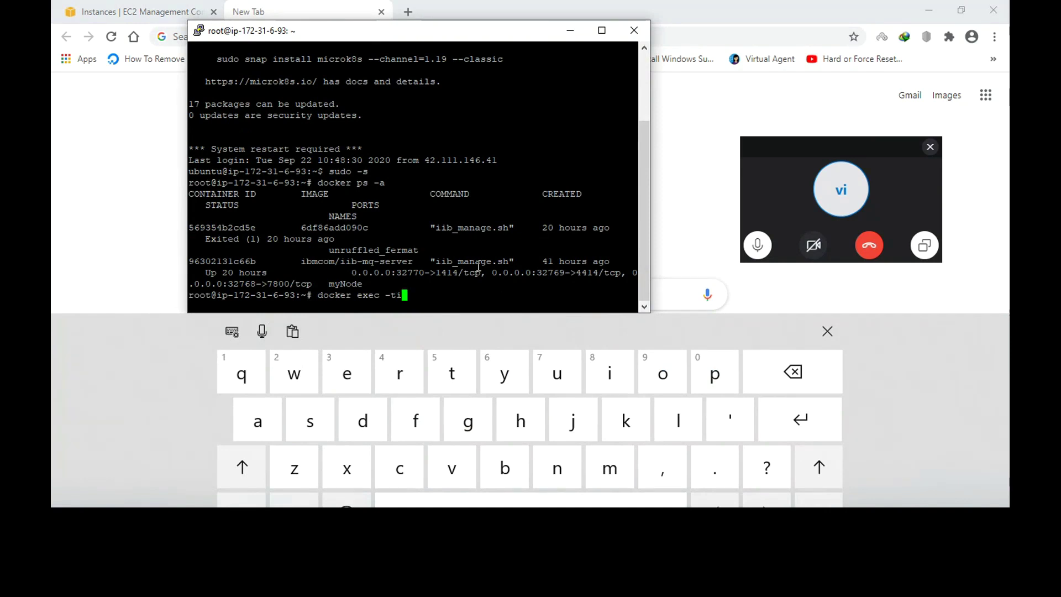
# - Complete and run docker exec -ti 96302131c66b bash to open a shell in the iib-mq-server container
pyautogui.moveTo(192, 318); pyautogui.dragTo(256, 321)
pyautogui.rightClick(319, 302)
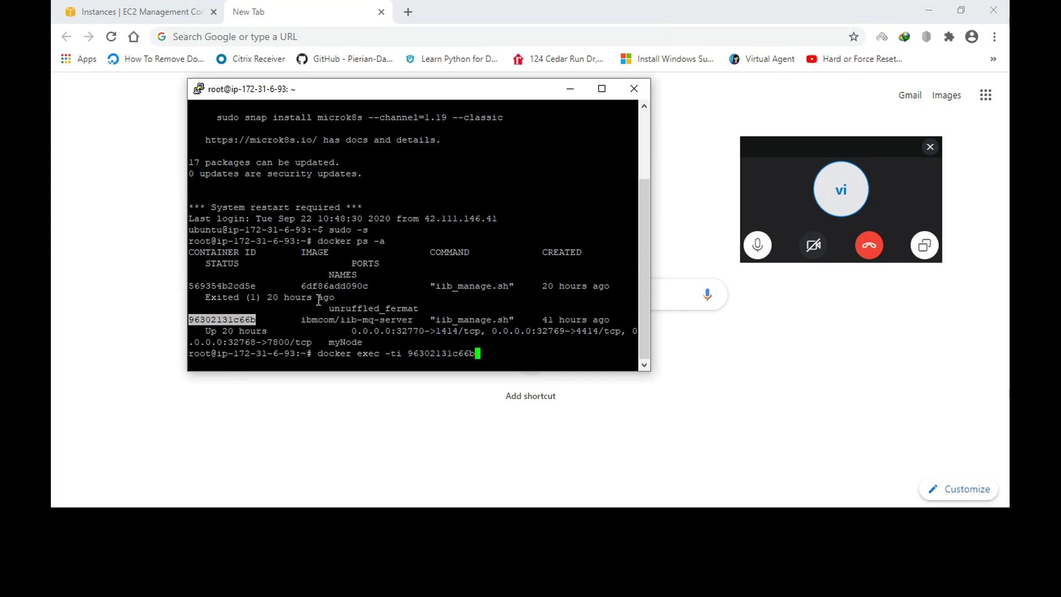
pyautogui.write('bash')
pyautogui.press('Return')
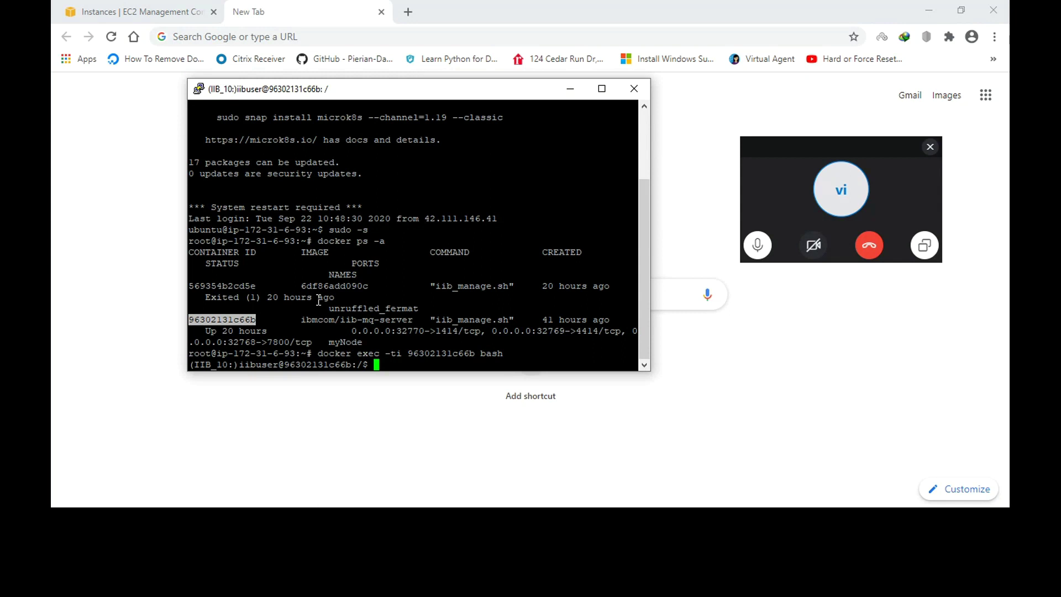
# - Display the queue managers with dspmq, and change to /var/mqm and list its contents
pyautogui.write('dspmq')
pyautogui.press('Return')
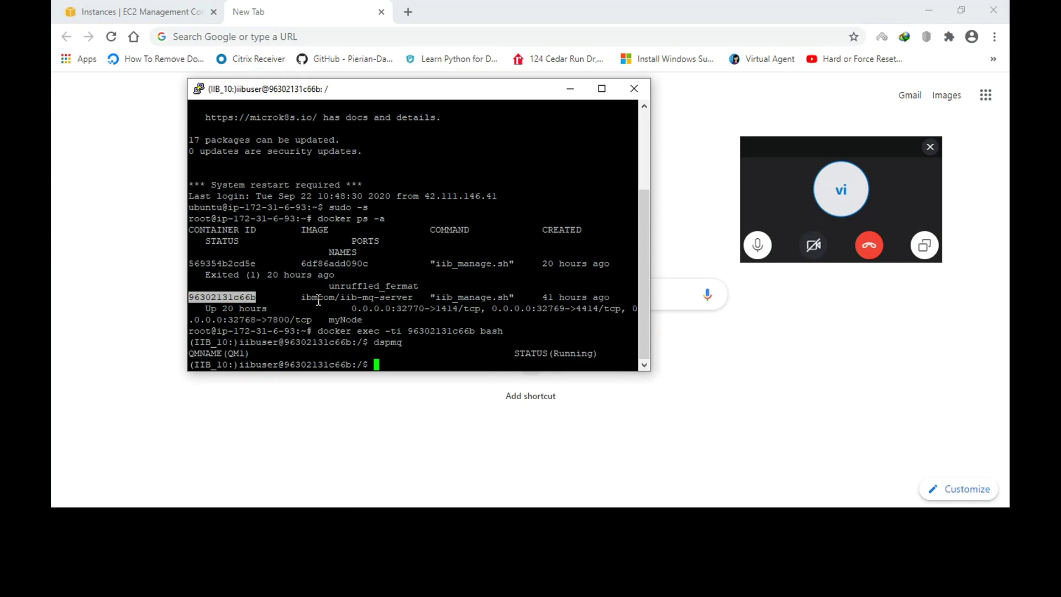
pyautogui.write('cd /var/mqm')
pyautogui.press('Return')
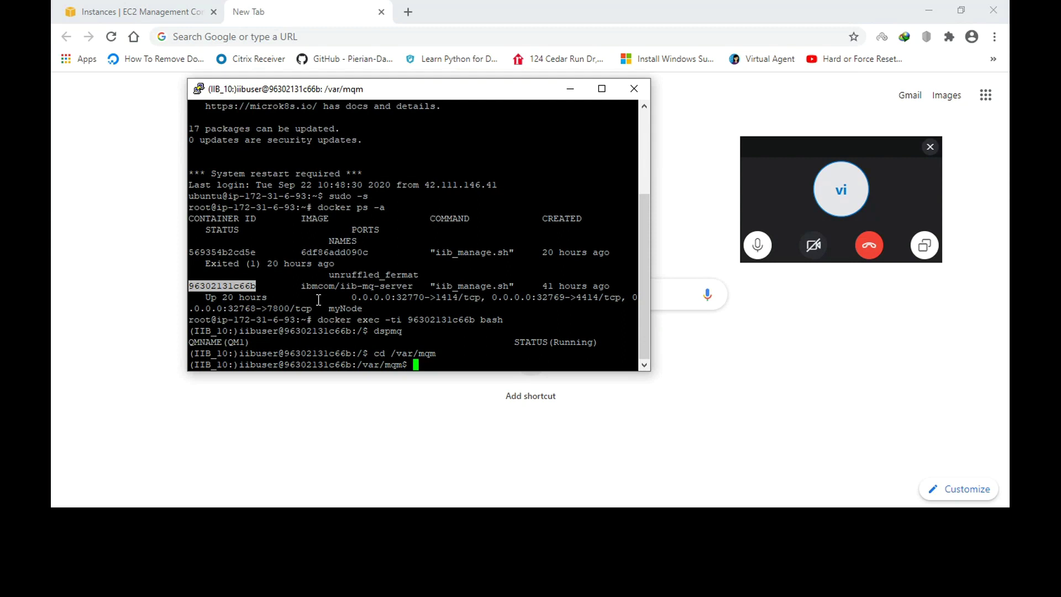
pyautogui.write('ls')
pyautogui.press('Return')
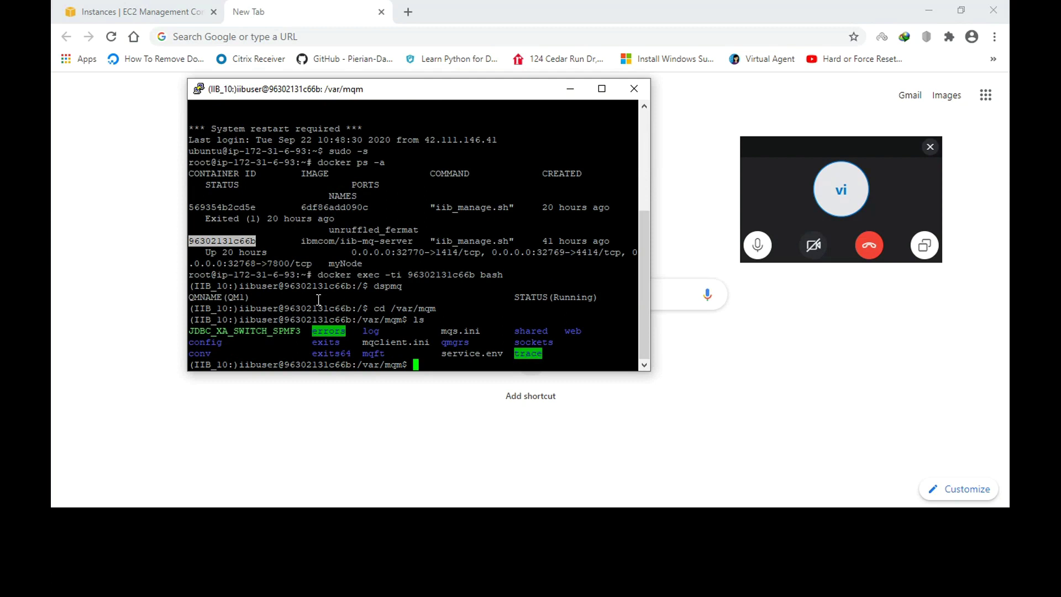
# - Change into the qmgrs directory and list its contents
pyautogui.write('cd')
pyautogui.write('qmgrs')
pyautogui.press('Return')
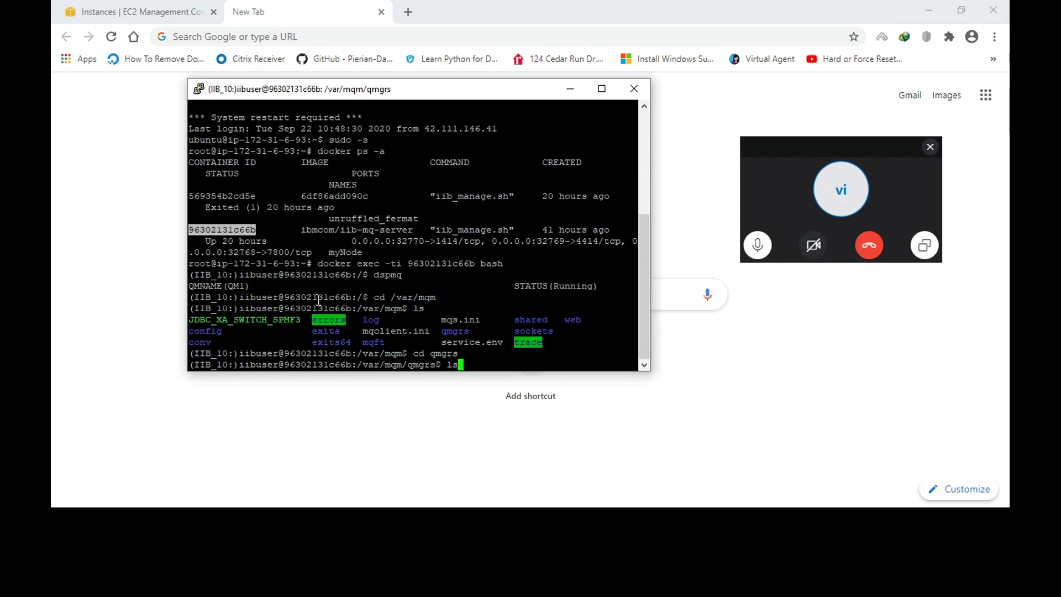
pyautogui.write('ls')
pyautogui.press('Return')
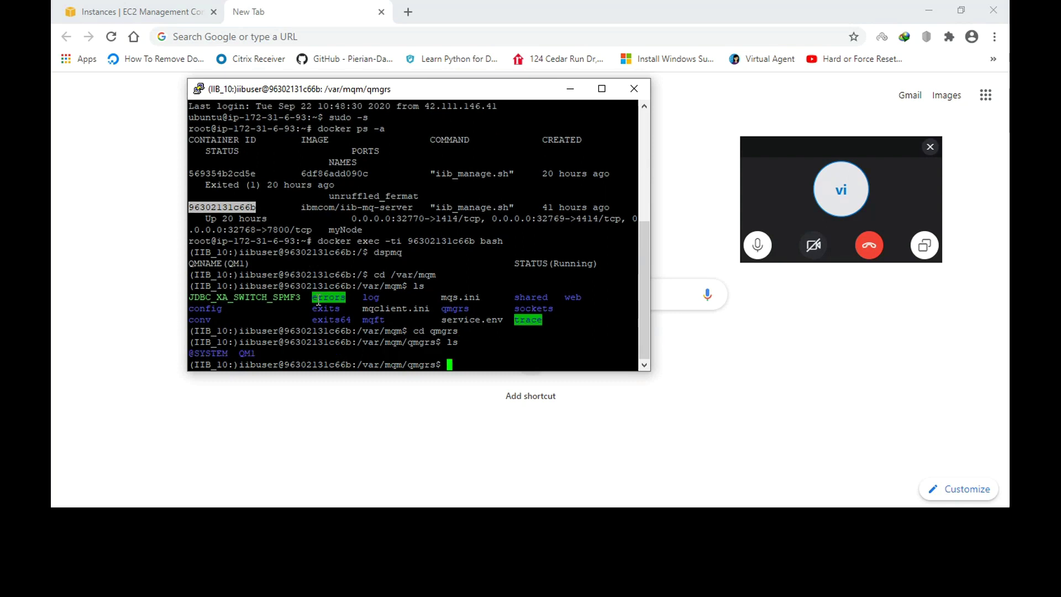
# - Change into the QM1 queue manager directory and list its contents
pyautogui.write('cd QM1')
pyautogui.press('Return')
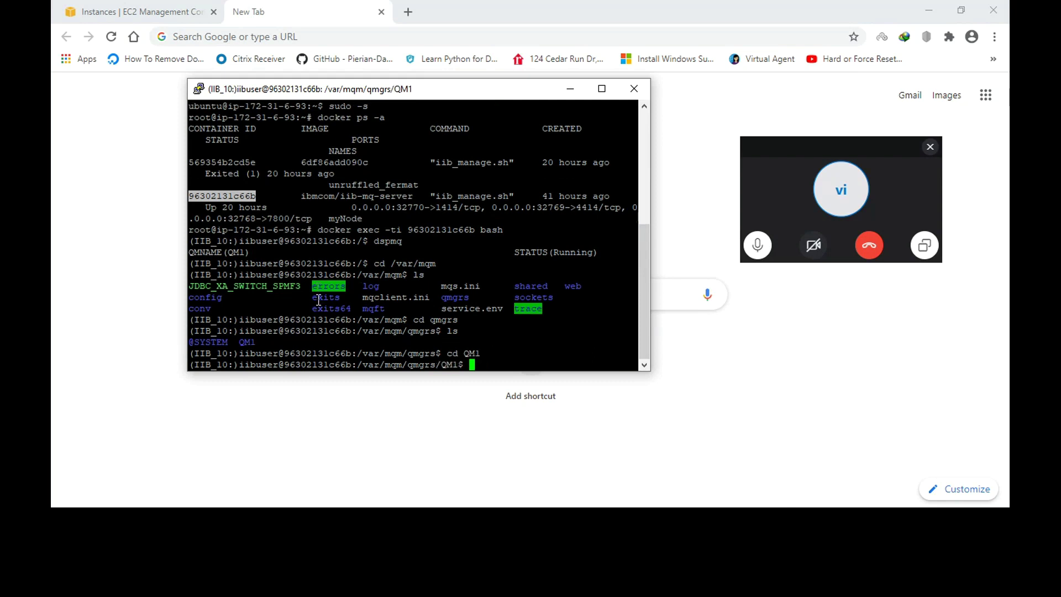
pyautogui.write('ls')
pyautogui.press('Return')
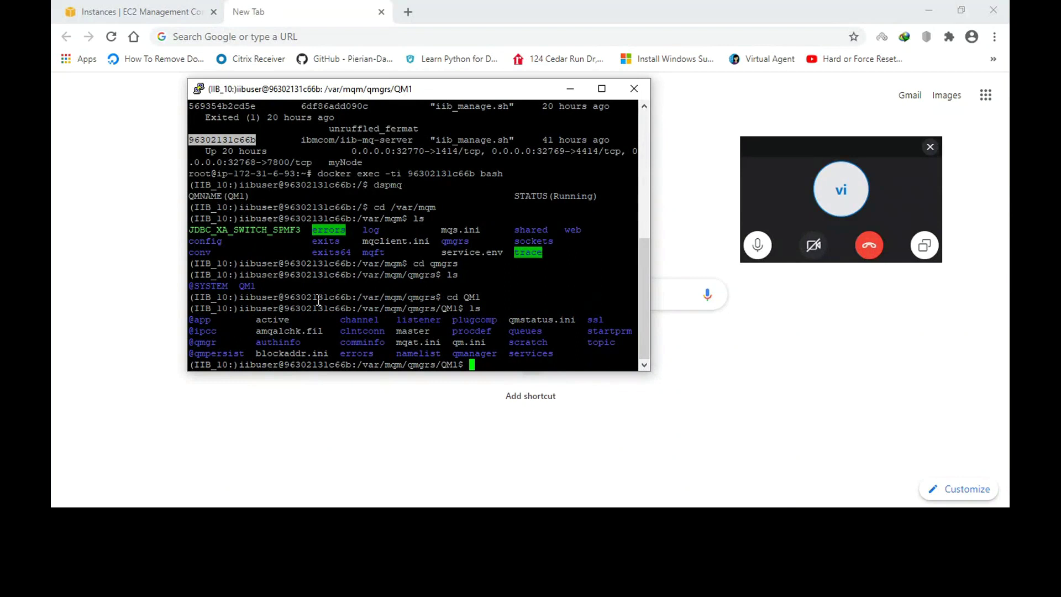
# - Change into QM1's errors directory and list the log files
pyautogui.write('cd errors')
pyautogui.press('Return')
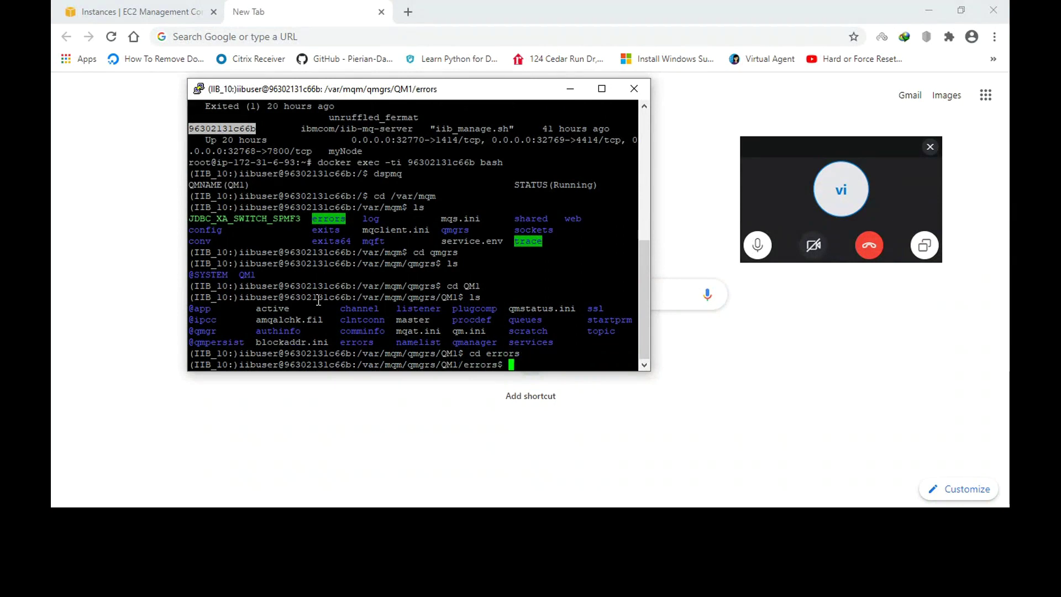
pyautogui.write('ls')
pyautogui.press('Return')
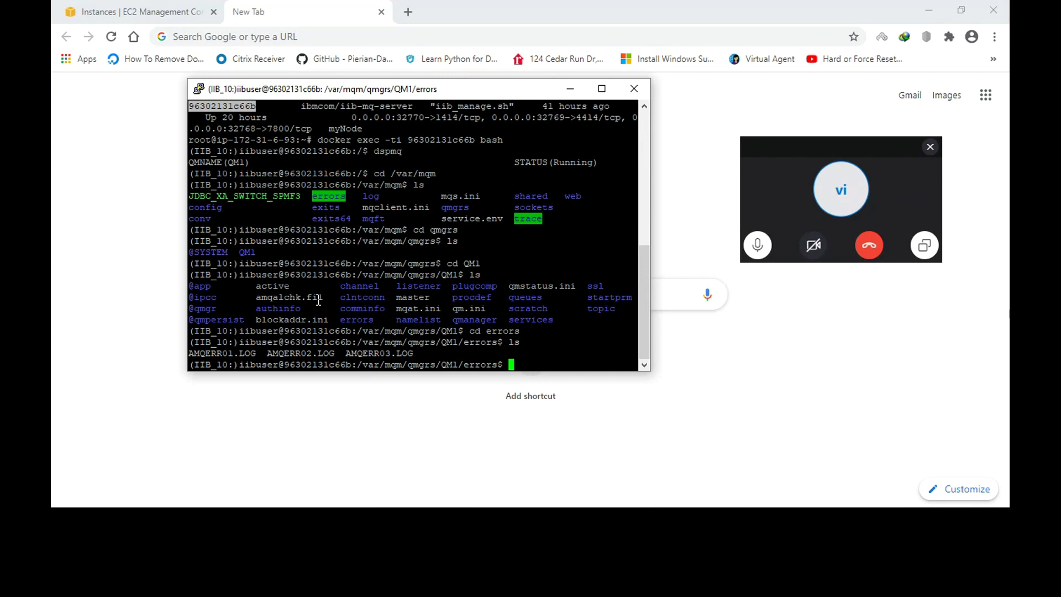
# - Show the error logs' details with ls -l and print the system date to compare timestamps
pyautogui.write('ls -l')
pyautogui.press('Return')
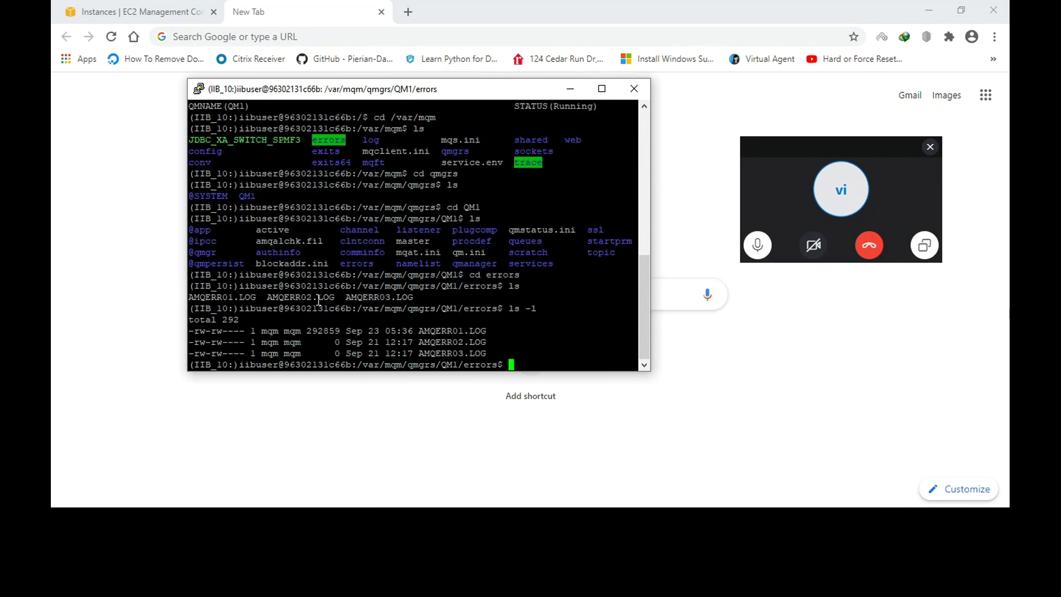
pyautogui.write('date')
pyautogui.press('Return')
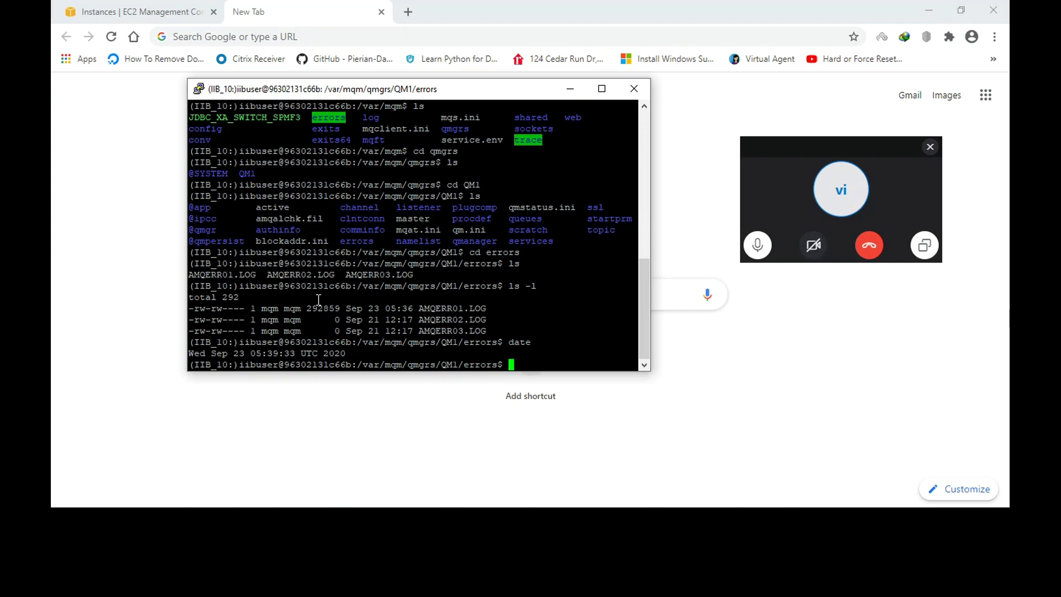
# - Follow the last 50 lines of AMQERR01.LOG with tail -50f in a maximized terminal, and stop it after reading the errors
pyautogui.write('tal')
pyautogui.press('BackSpace')
pyautogui.press('BackSpace')
pyautogui.click(619, 373)
pyautogui.write('l -50f')
pyautogui.moveTo(419, 308); pyautogui.dragTo(486, 309)
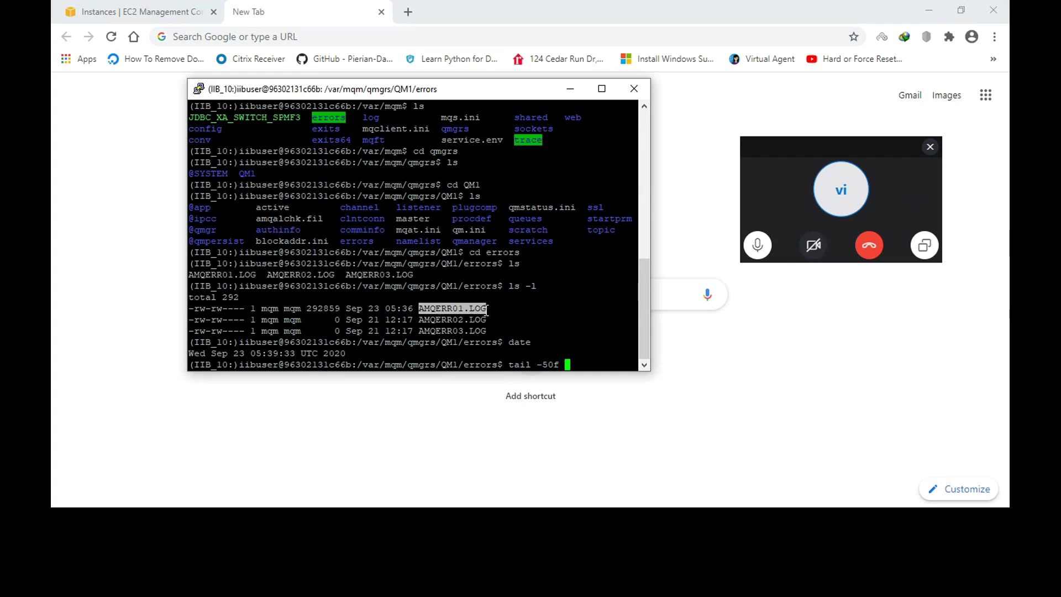
pyautogui.rightClick(500, 300)
pyautogui.press('Return')
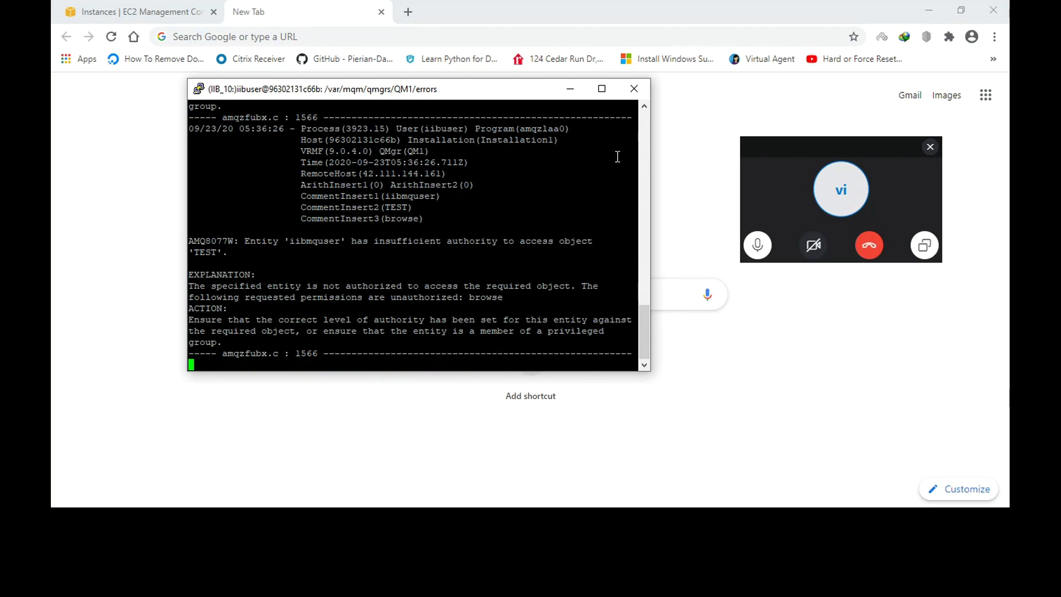
pyautogui.click(602, 90)
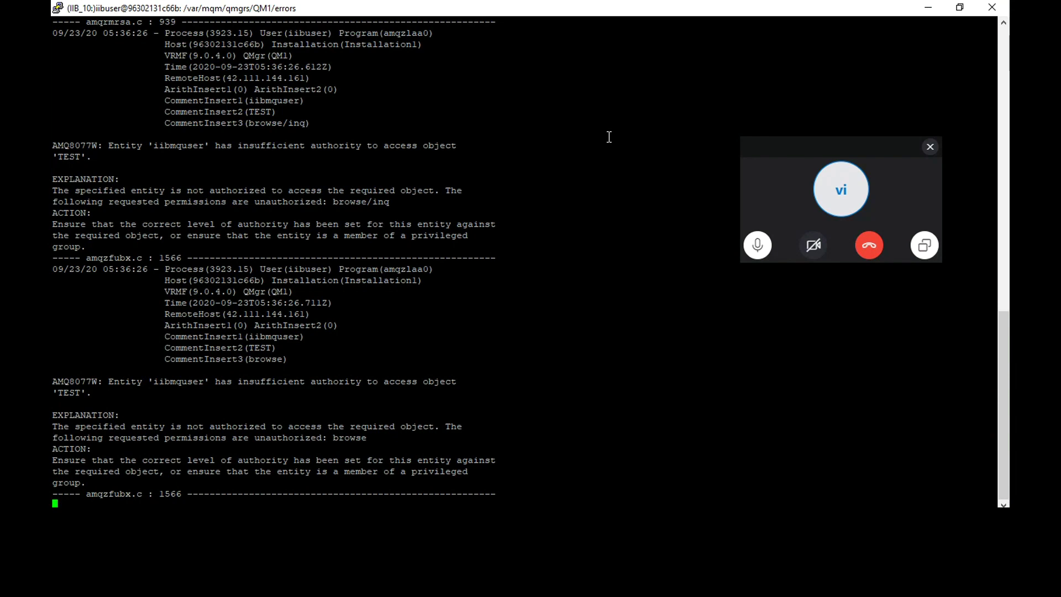
pyautogui.hotkey('ctrl', 'c')
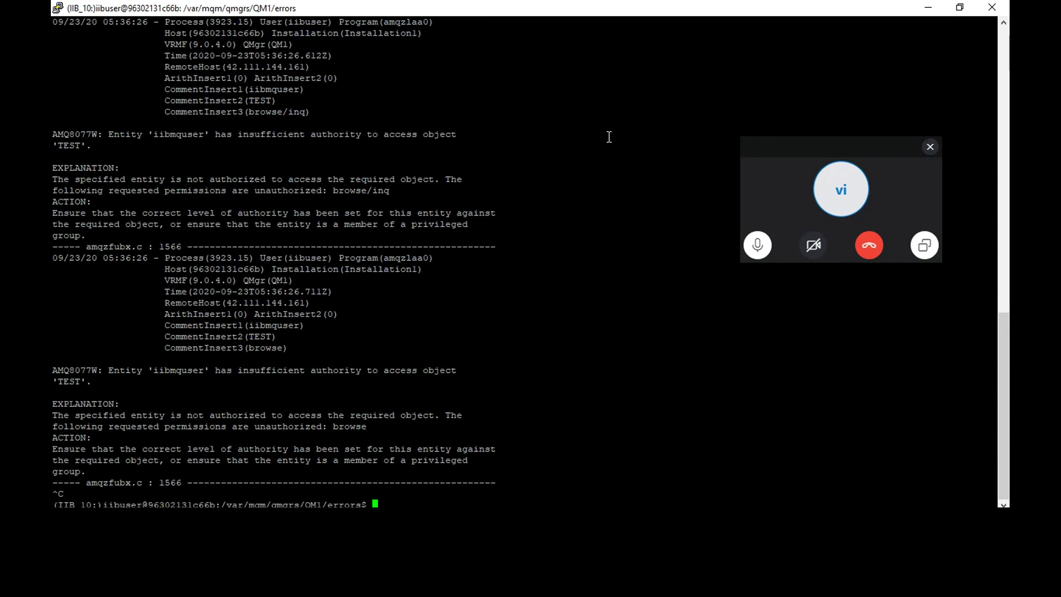
# - Begin a setmqaut command for queue manager QM1 with object type qmgr and a -p principal option
pyautogui.write('SET MO')
pyautogui.press('BackSpace')
pyautogui.press('BackSpace')
pyautogui.press('BackSpace')
pyautogui.press('BackSpace')
pyautogui.press('BackSpace')
pyautogui.press('BackSpace')
pyautogui.write('set m')
pyautogui.press('BackSpace')
pyautogui.press('BackSpace')
pyautogui.write('m')
pyautogui.write('q')
pyautogui.write('auth')
pyautogui.press('BackSpace')
pyautogui.press('BackSpace')
pyautogui.write('-m QM1 -t qmgr')
pyautogui.write('-p')
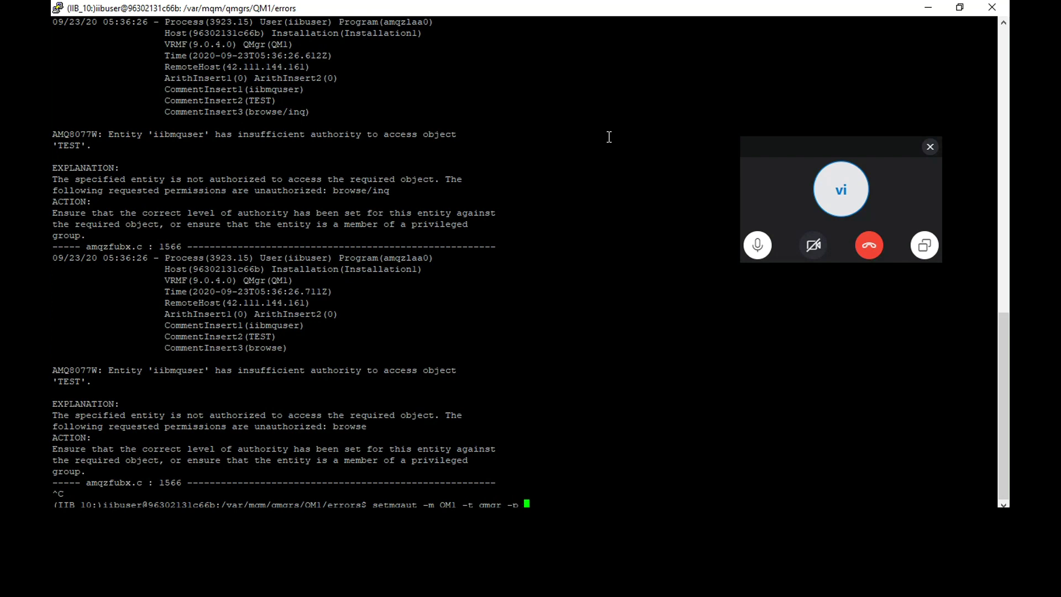
# - Enter iibmquser as the principal in the setmqaut command
pyautogui.write(' ii')
pyautogui.press('BackSpace')
pyautogui.press('BackSpace')
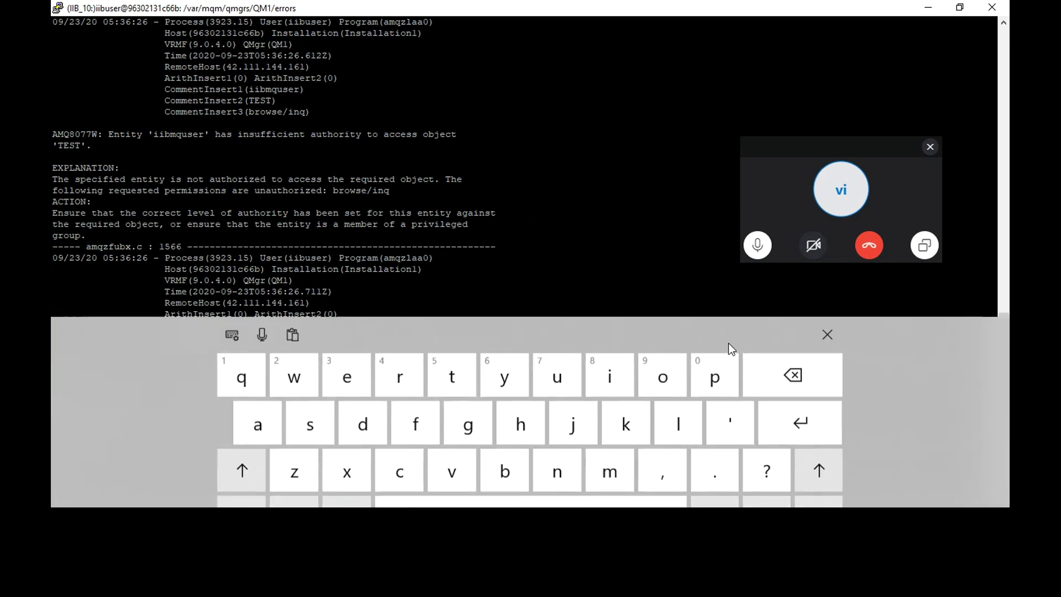
pyautogui.click(615, 361)
pyautogui.click(616, 361)
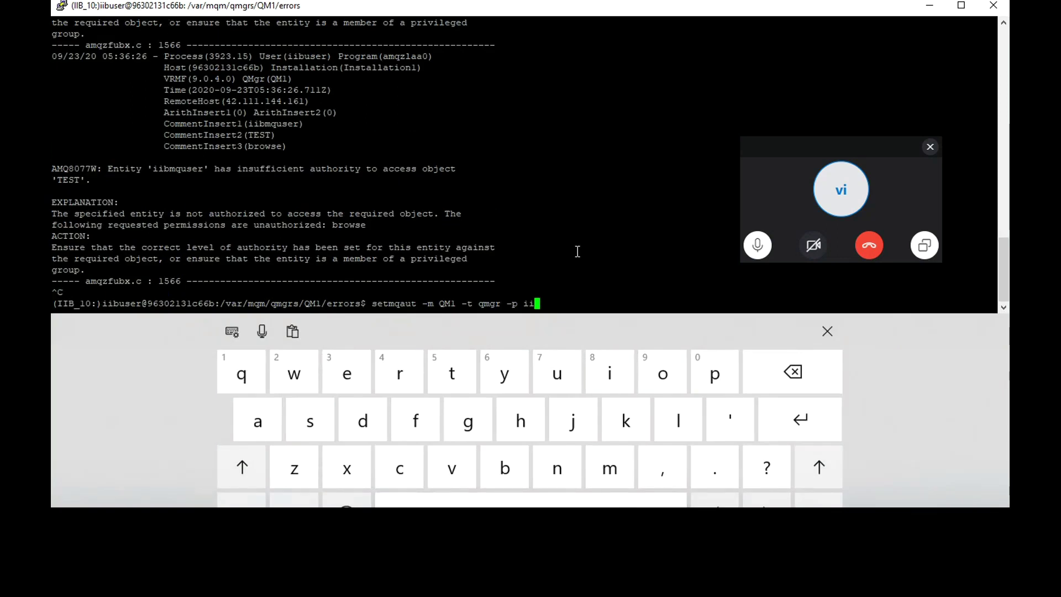
pyautogui.click(828, 330)
pyautogui.write('bmq')
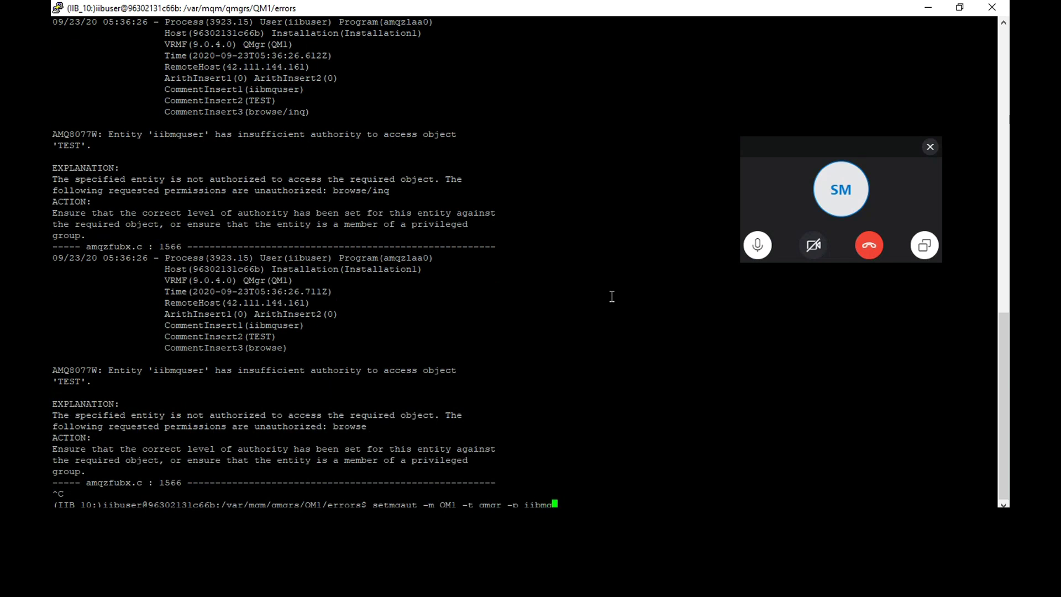
pyautogui.write('user')
# - Retarget the setmqaut command to queue TEST and principal mqm with -n TEST -t queue -p mqm
pyautogui.press('BackSpace')
pyautogui.press('BackSpace')
pyautogui.press('BackSpace')
pyautogui.press('BackSpace')
pyautogui.press('BackSpace')
pyautogui.press('BackSpace')
pyautogui.press('BackSpace')
pyautogui.press('BackSpace')
pyautogui.press('BackSpace')
pyautogui.press('BackSpace')
pyautogui.press('BackSpace')
pyautogui.press('BackSpace')
pyautogui.press('BackSpace')
pyautogui.press('BackSpace')
pyautogui.press('BackSpace')
pyautogui.press('BackSpace')
pyautogui.press('BackSpace')
pyautogui.press('BackSpace')
pyautogui.press('BackSpace')
pyautogui.write('n TEST')
pyautogui.write('-T')
pyautogui.press('BackSpace')
pyautogui.write('t queue -p mqm')
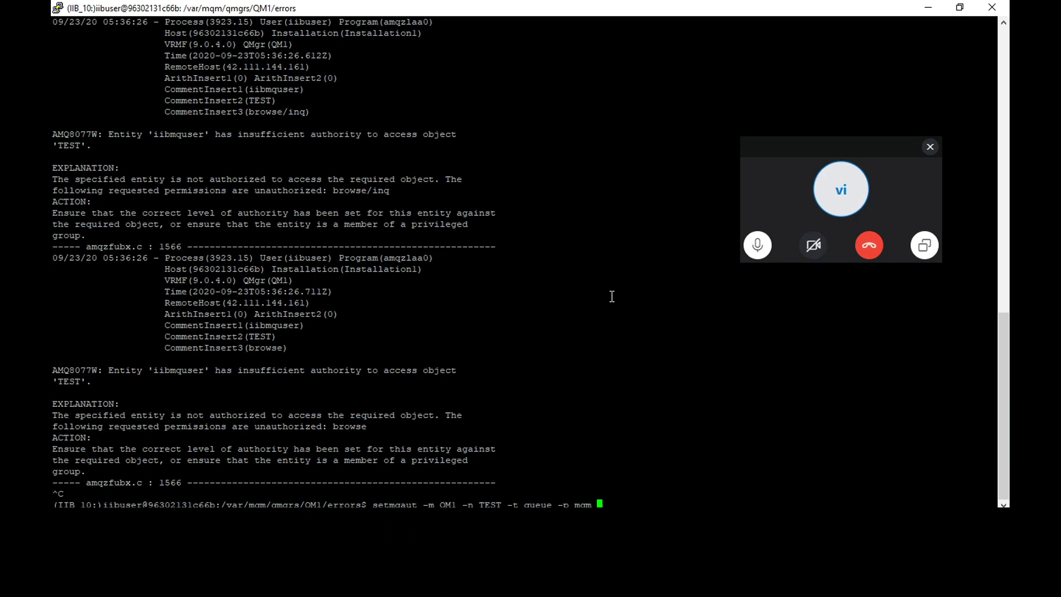
# - Add the +inq and +put authorities to the setmqaut command
pyautogui.write('+m')
pyautogui.press('BackSpace')
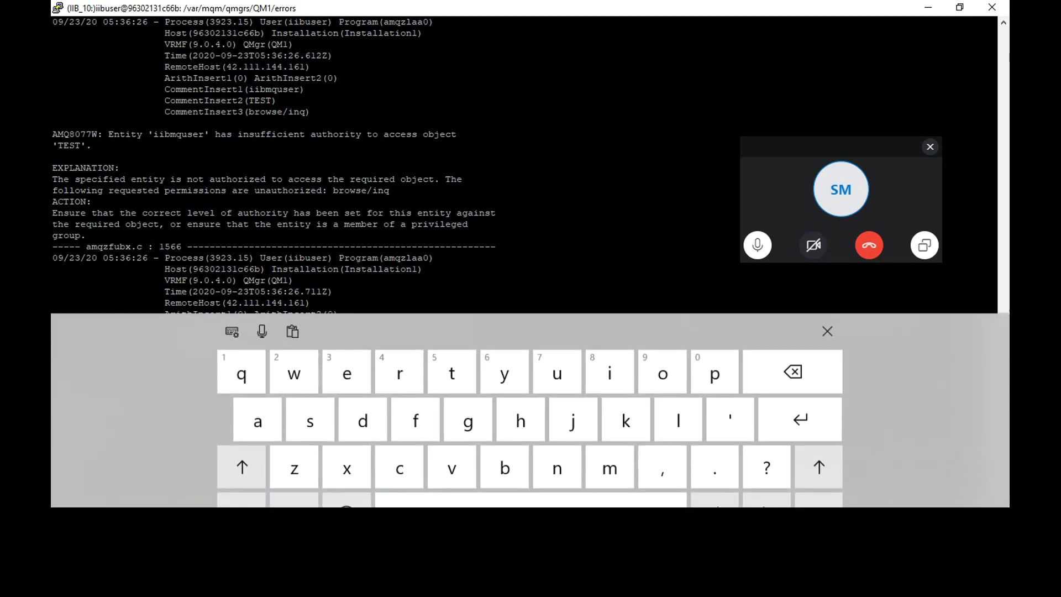
pyautogui.write('mq')
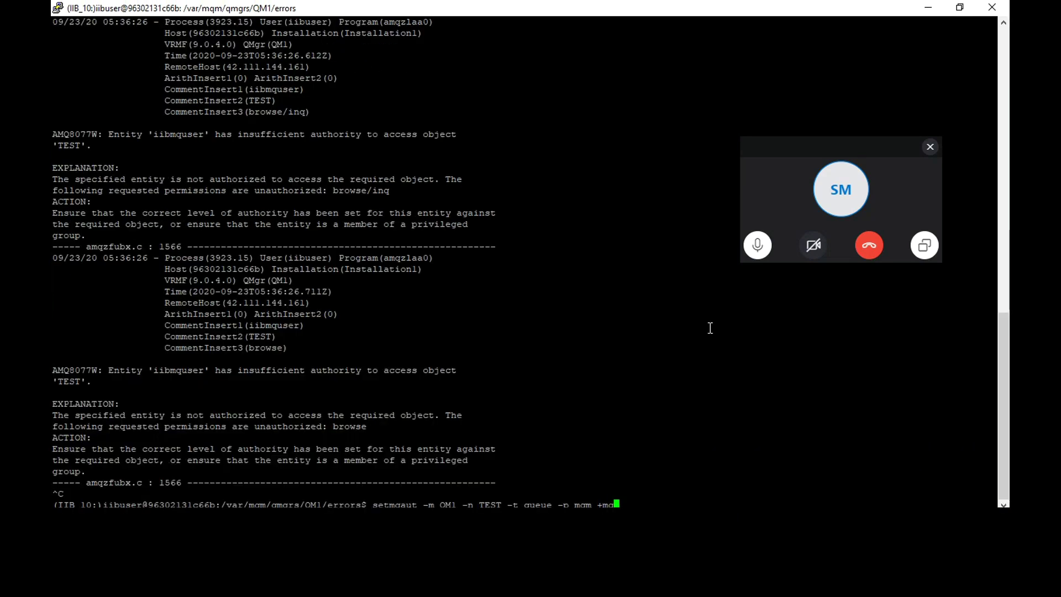
pyautogui.press('Left')
pyautogui.press('Left')
pyautogui.press('Delete')
pyautogui.press('Delete')
pyautogui.write('.')
pyautogui.press('BackSpace')
pyautogui.write('+')
pyautogui.write('put')
pyautogui.write(' .')
pyautogui.press('BackSpace')
pyautogui.write('ps')
pyautogui.write('b')
pyautogui.press('BackSpace')
pyautogui.press('BackSpace')
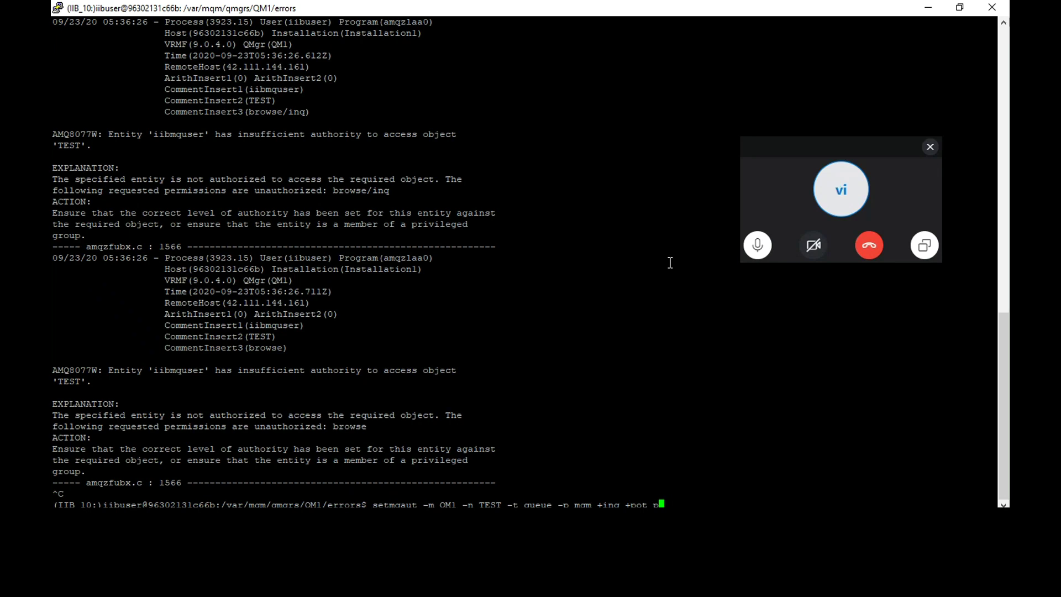
pyautogui.press('BackSpace')
pyautogui.press('BackSpace')
pyautogui.press('BackSpace')
pyautogui.press('BackSpace')
pyautogui.write('u')
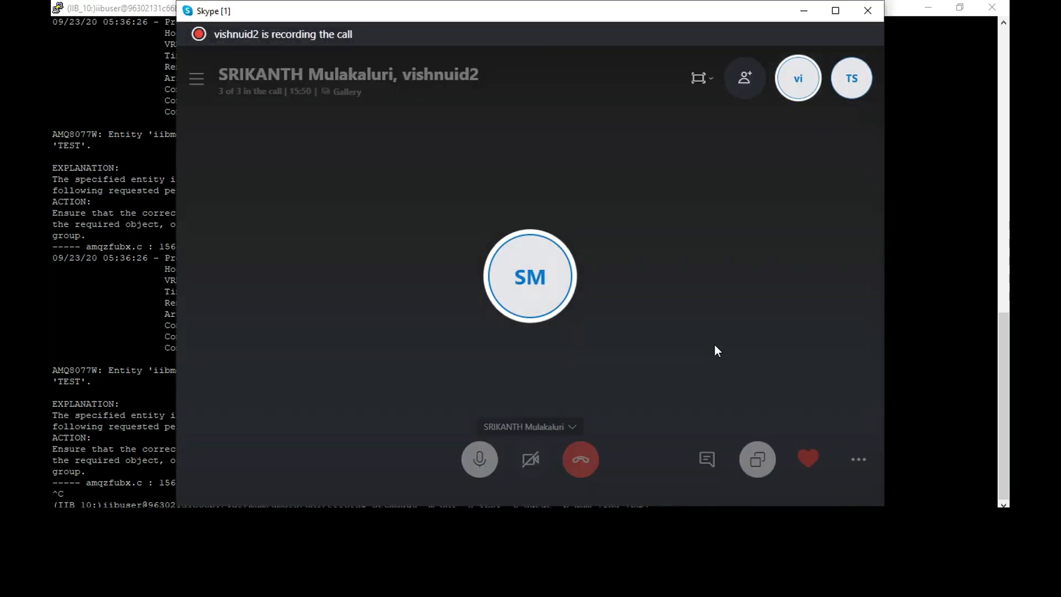
# - Check the Skype call chat for permission names, and run setmqaut with +dsp and +get added
pyautogui.click(704, 464)
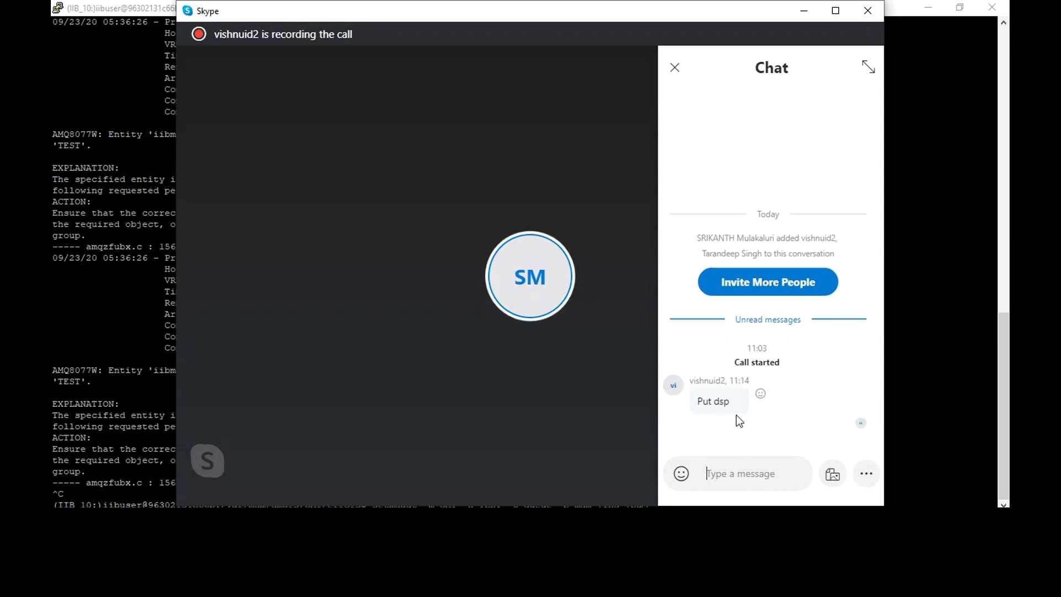
pyautogui.click(868, 10)
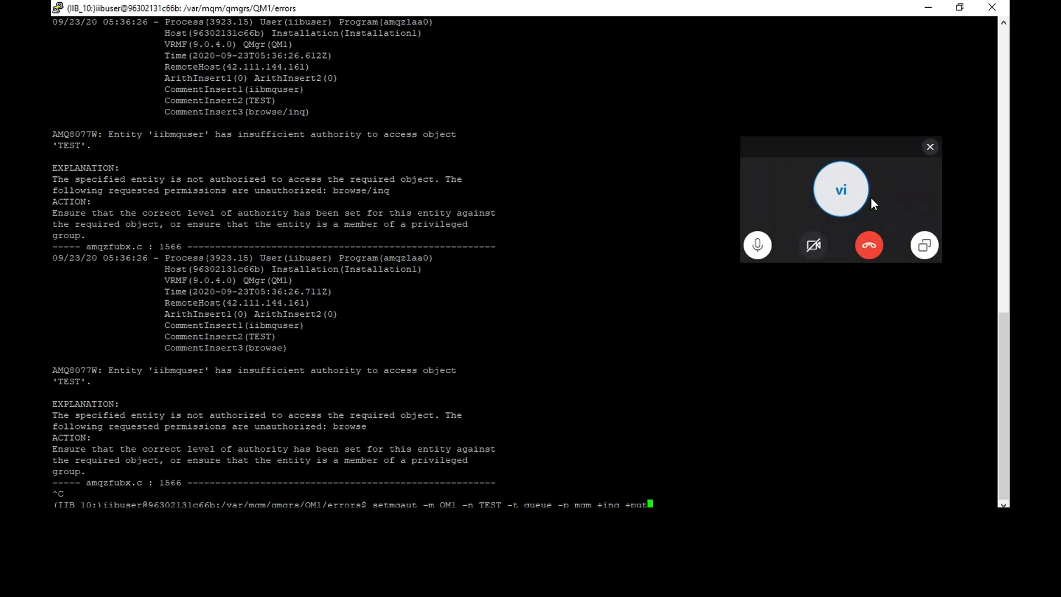
pyautogui.write('+dsp +get')
pyautogui.press('Return')
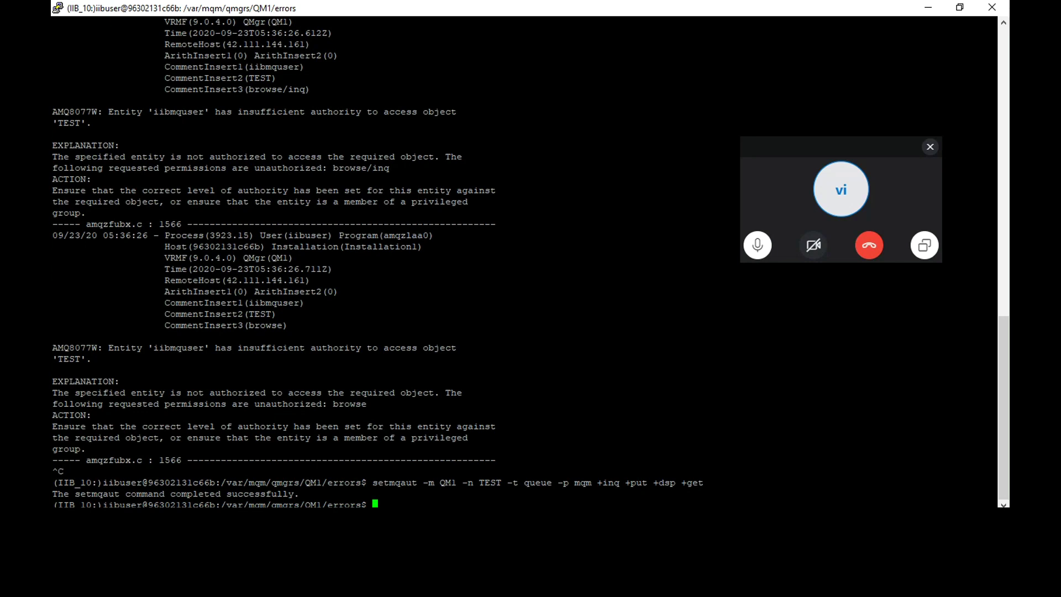
# - Start an MQSC session for queue manager QM1 with runmqsc
pyautogui.write('runmqsc QM1')
pyautogui.press('Return')
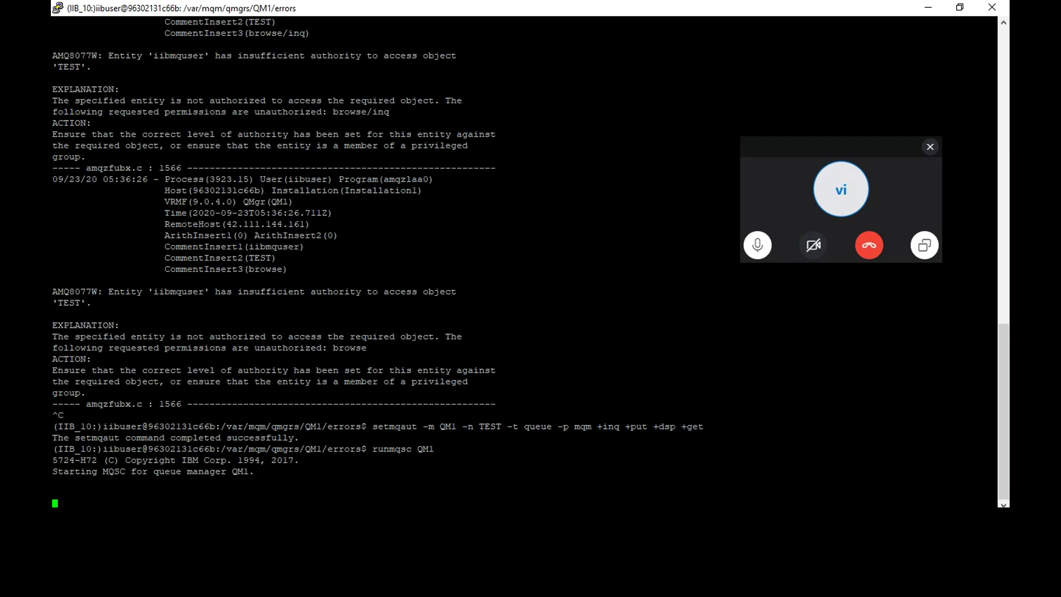
pyautogui.write('DSPLAY')
pyautogui.press('BackSpace')
pyautogui.press('BackSpace')
pyautogui.press('BackSpace')
pyautogui.press('BackSpace')
pyautogui.press('BackSpace')
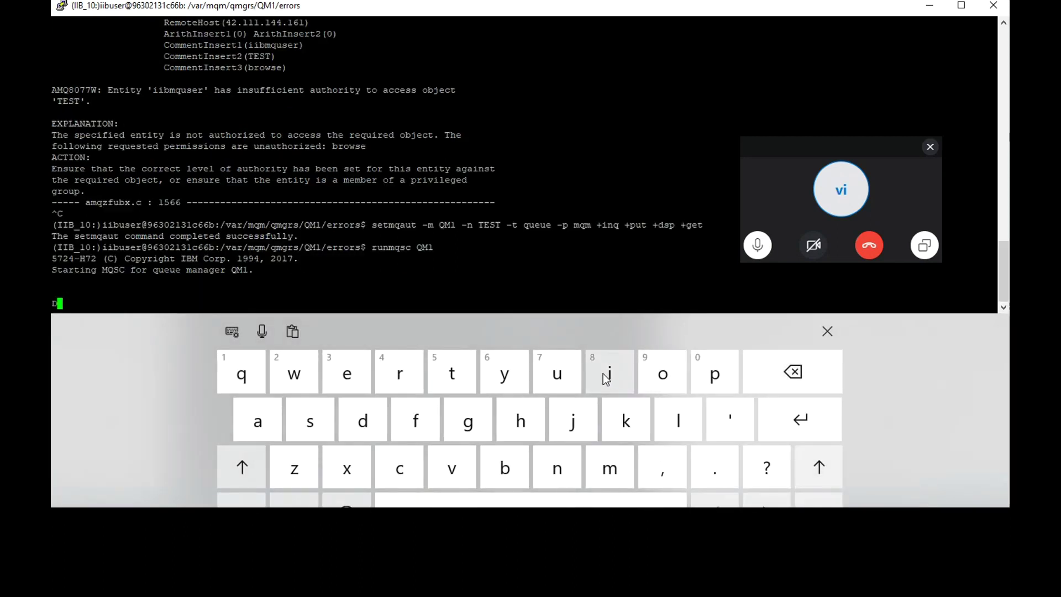
pyautogui.click(606, 378)
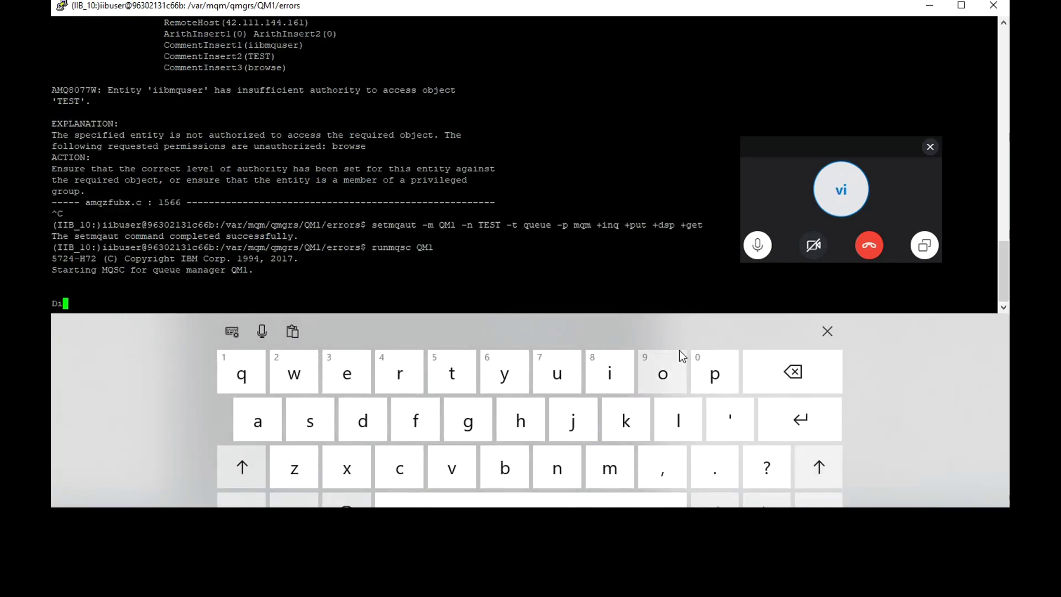
pyautogui.doubleClick(794, 380)
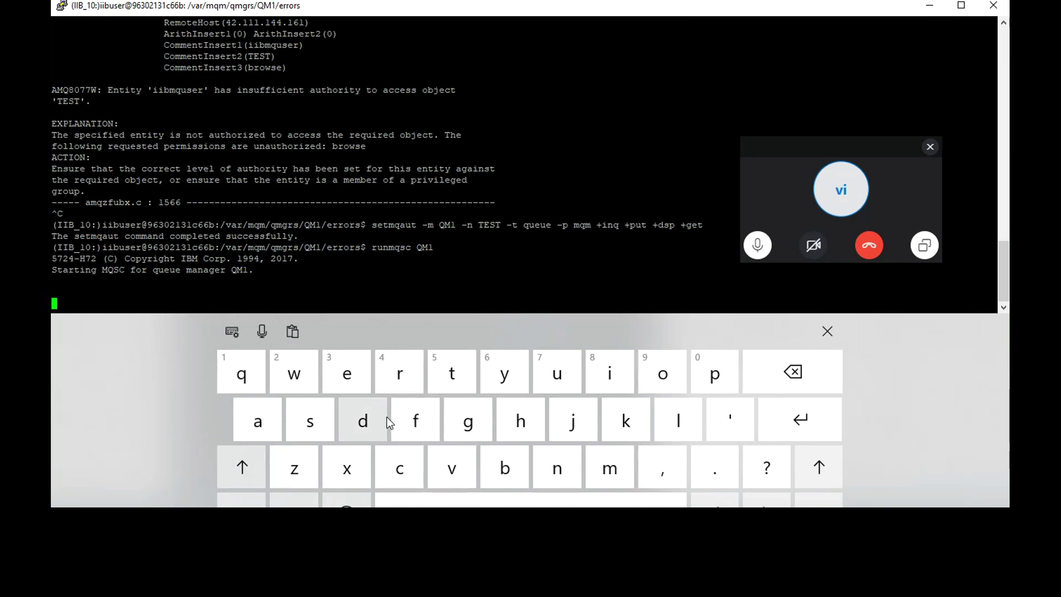
pyautogui.click(239, 471)
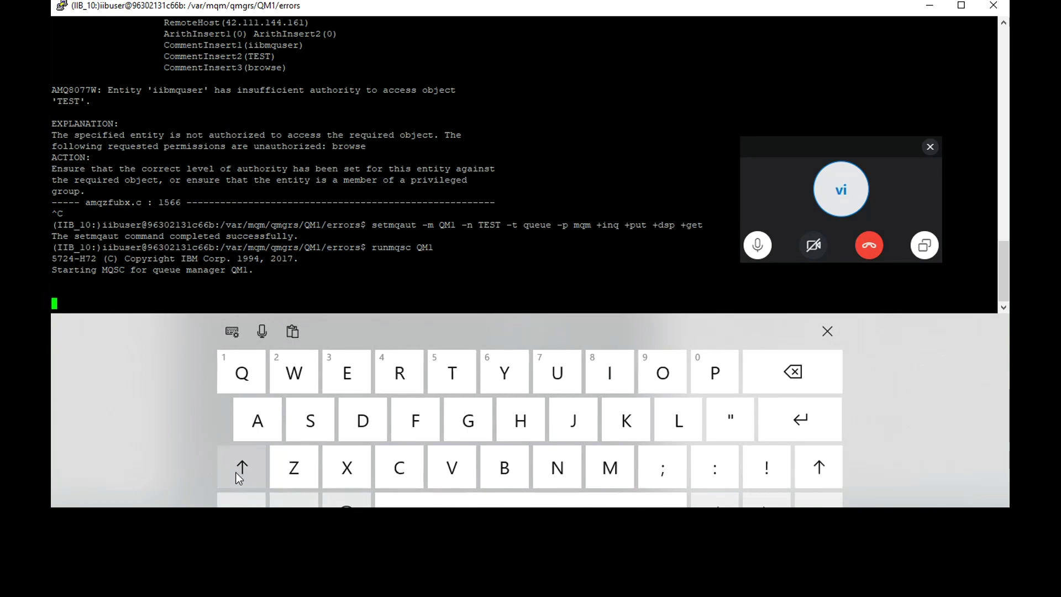
pyautogui.click(352, 421)
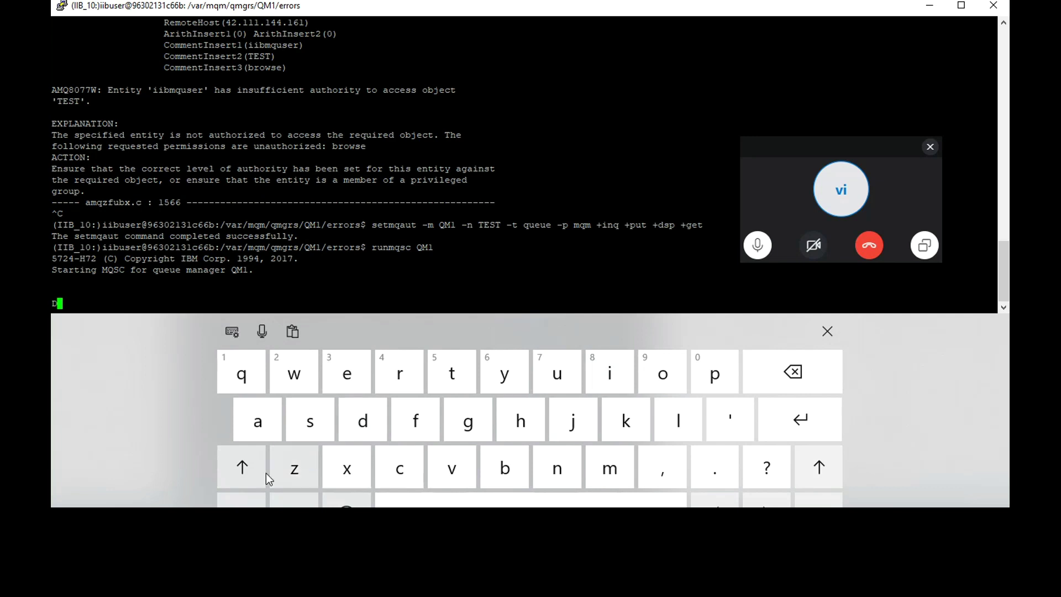
pyautogui.click(260, 464)
pyautogui.click(611, 383)
pyautogui.click(793, 371)
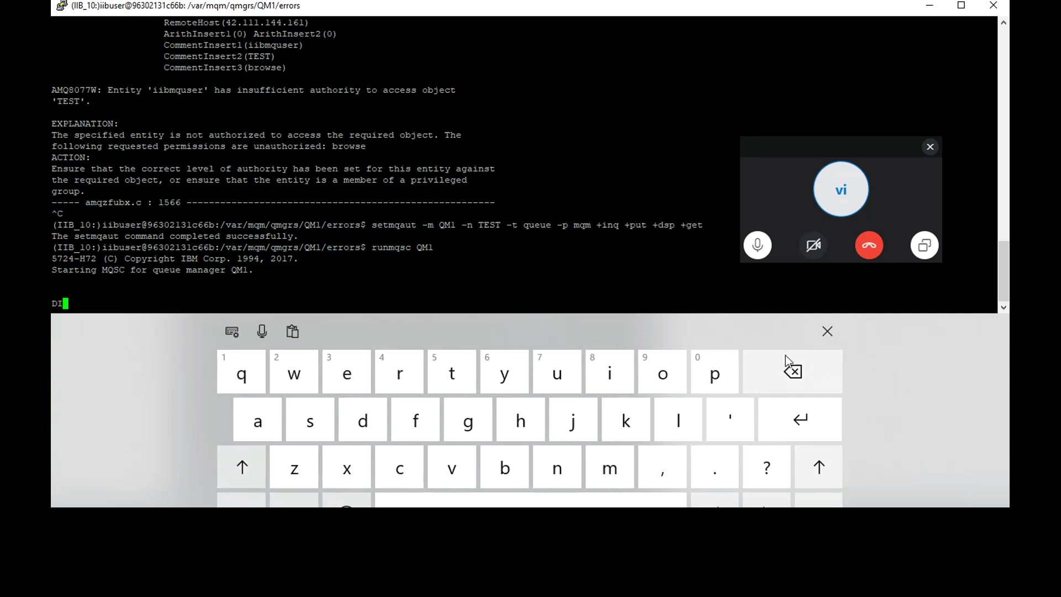
pyautogui.click(828, 331)
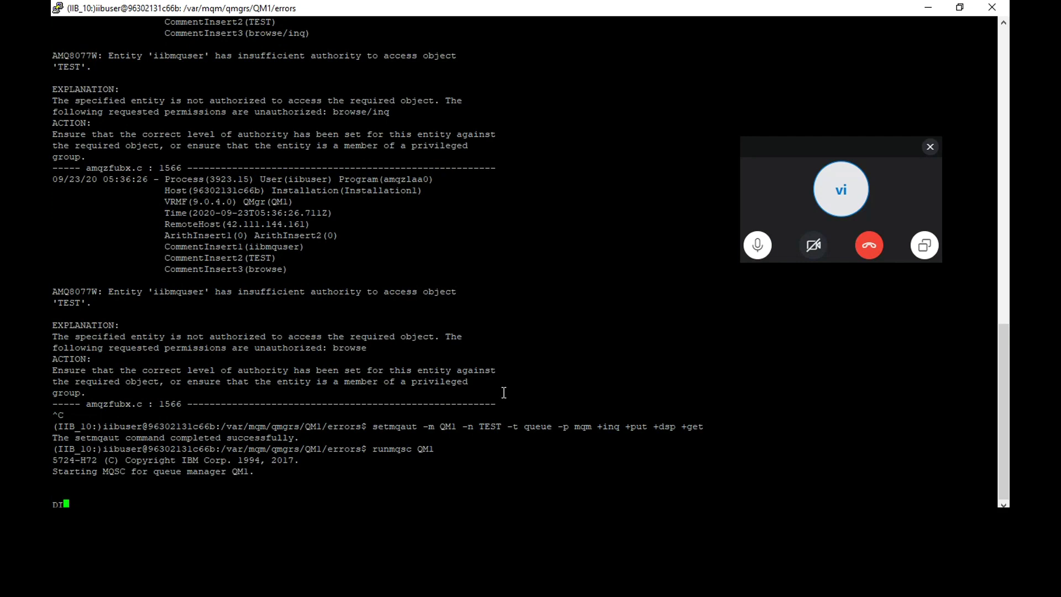
# - Switch to RfhUtil, disconnect from the queue manager, and reconnect by browsing queue TEST again
pyautogui.hotkey('alt', 'Tab')
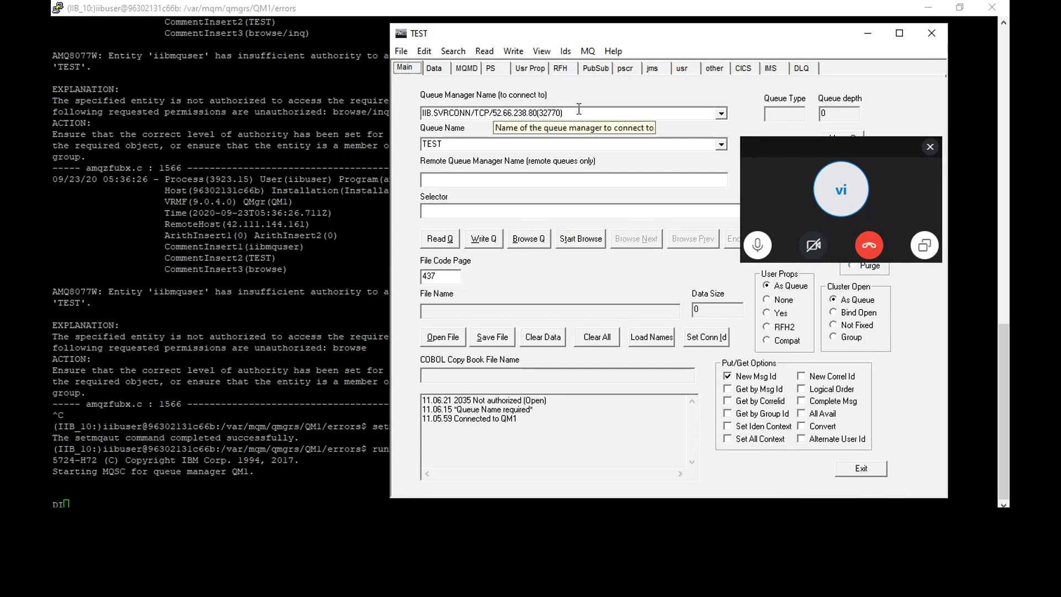
pyautogui.click(587, 51)
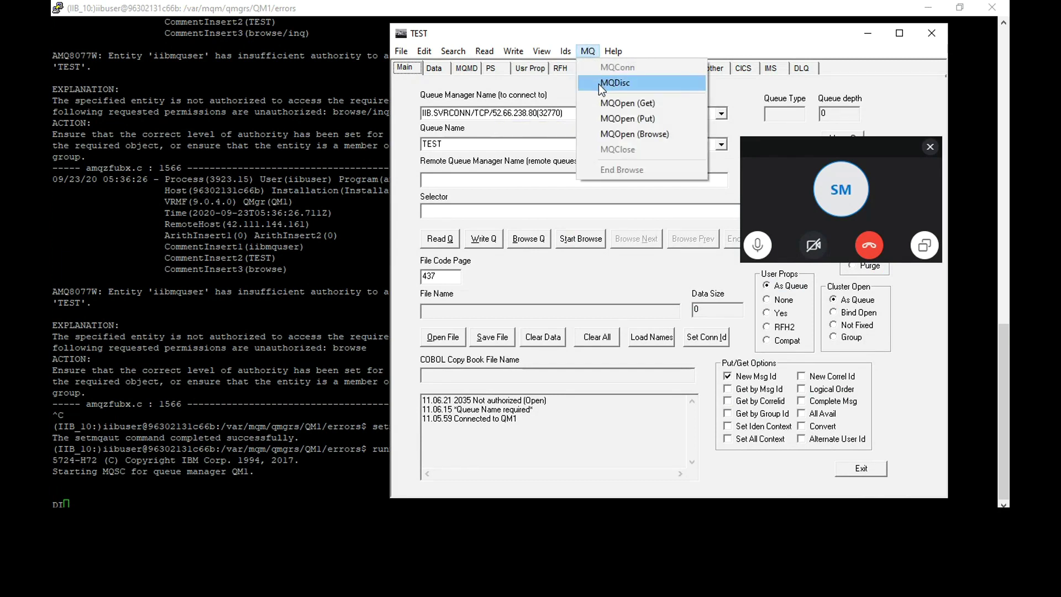
pyautogui.click(600, 84)
pyautogui.click(587, 51)
pyautogui.click(593, 63)
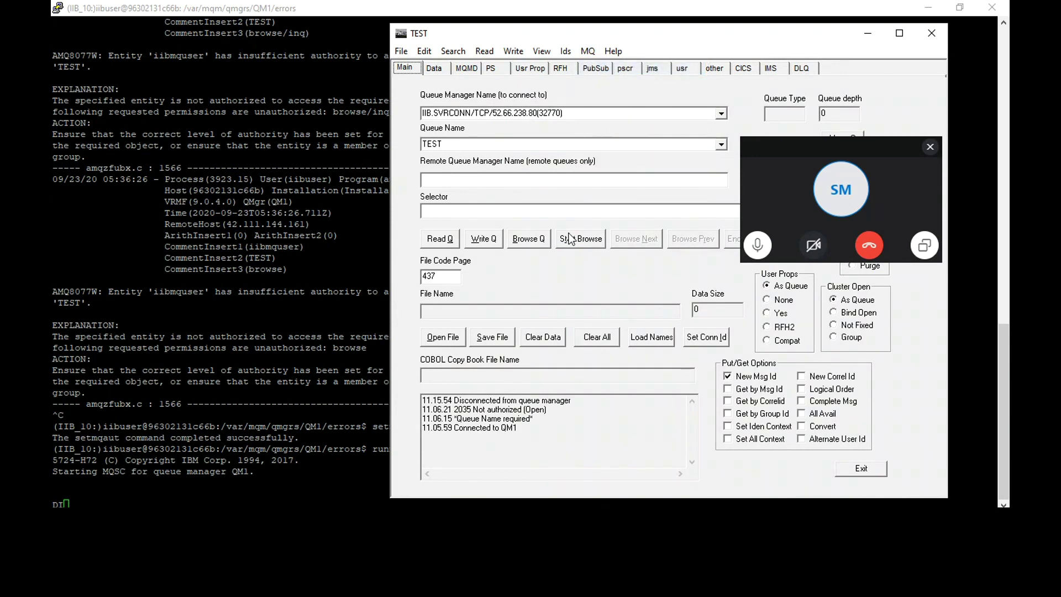
pyautogui.click(528, 244)
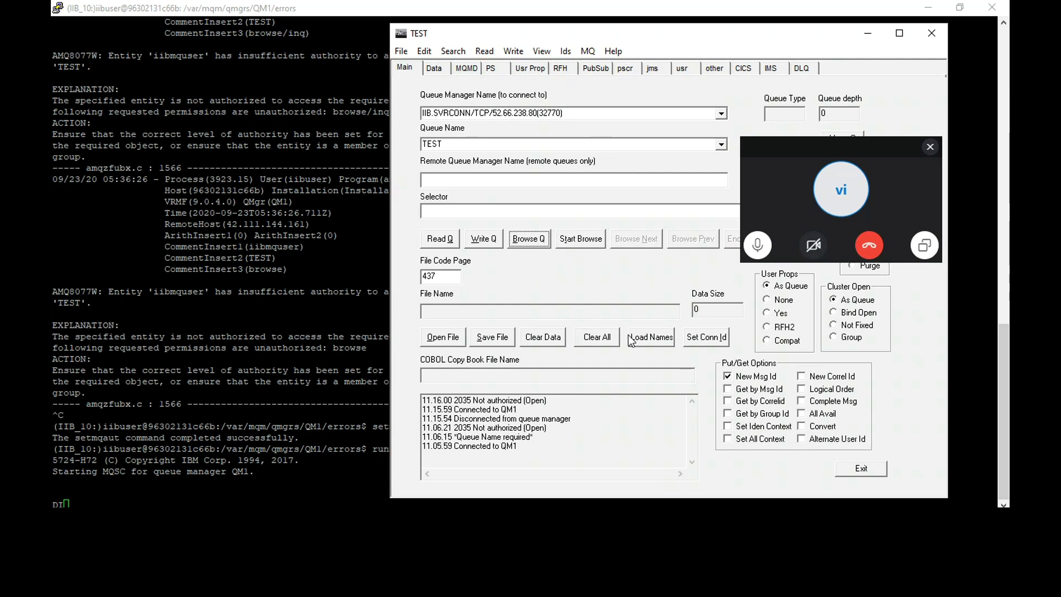
# - Return to the terminal and clear the partial command from the MQSC prompt
pyautogui.click(355, 351)
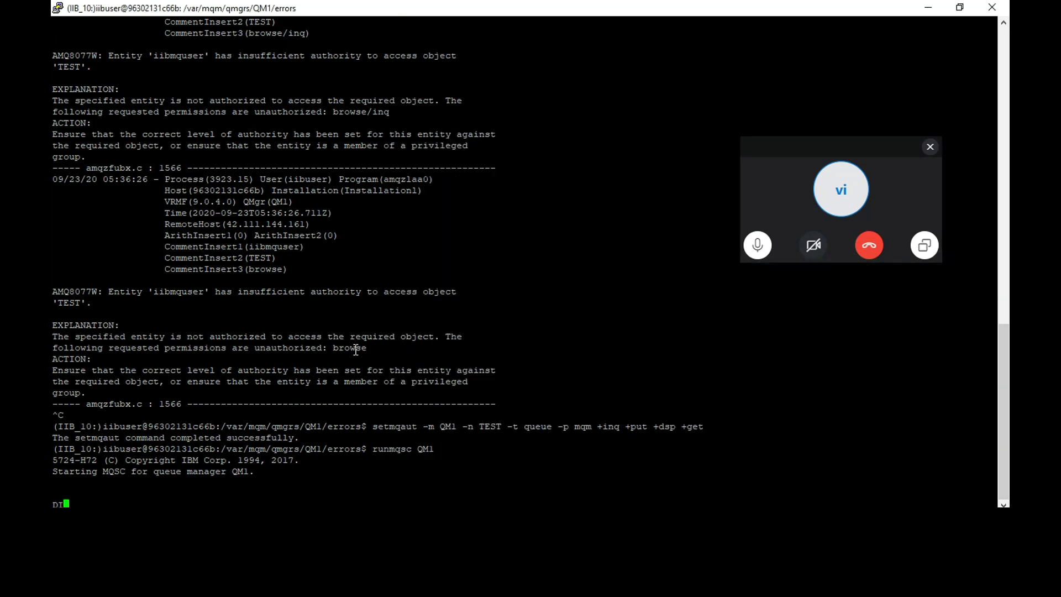
pyautogui.press('BackSpace')
pyautogui.press('BackSpace')
pyautogui.write('REFRE')
pyautogui.press('BackSpace')
pyautogui.press('BackSpace')
pyautogui.press('BackSpace')
pyautogui.press('BackSpace')
pyautogui.press('BackSpace')
# - Compose the command DISPLAY CHANNEL () at the MQSC prompt without running it
pyautogui.write('DSPLAY')
pyautogui.press('Left')
pyautogui.press('Left')
pyautogui.press('Left')
pyautogui.press('Left')
pyautogui.press('Left')
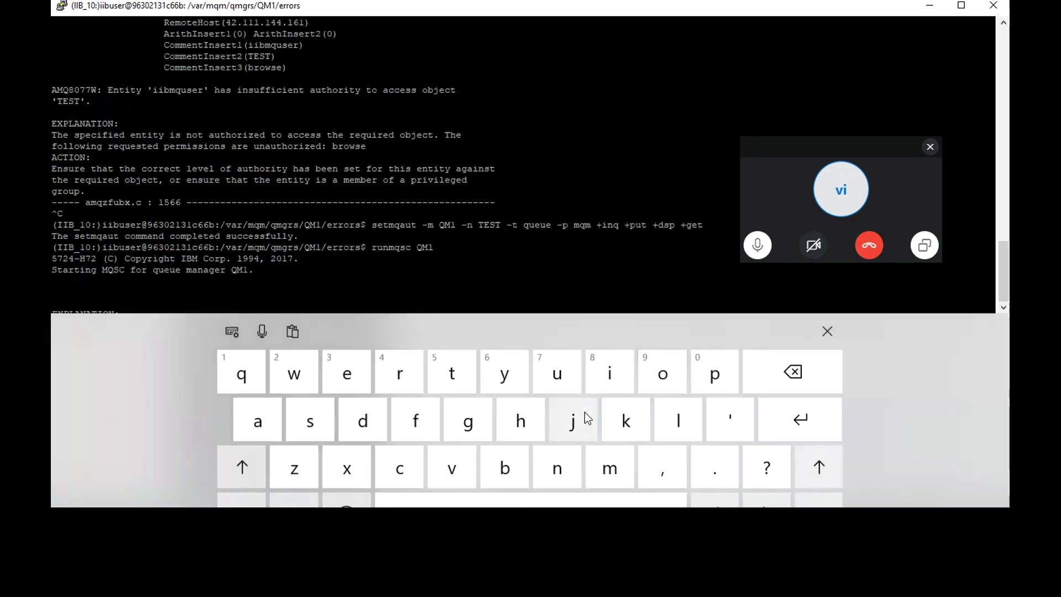
pyautogui.click(246, 469)
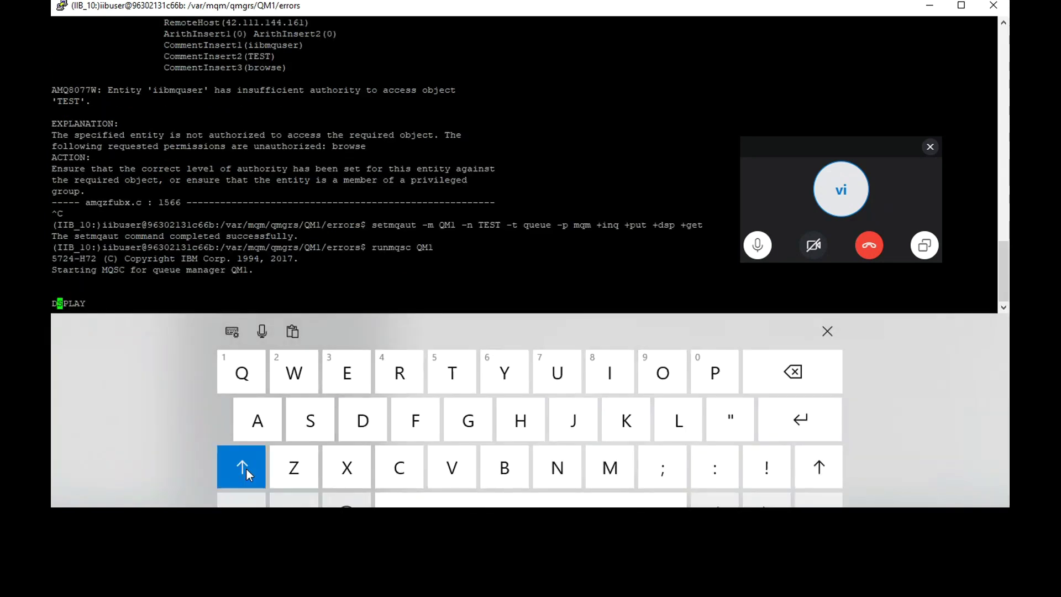
pyautogui.click(615, 366)
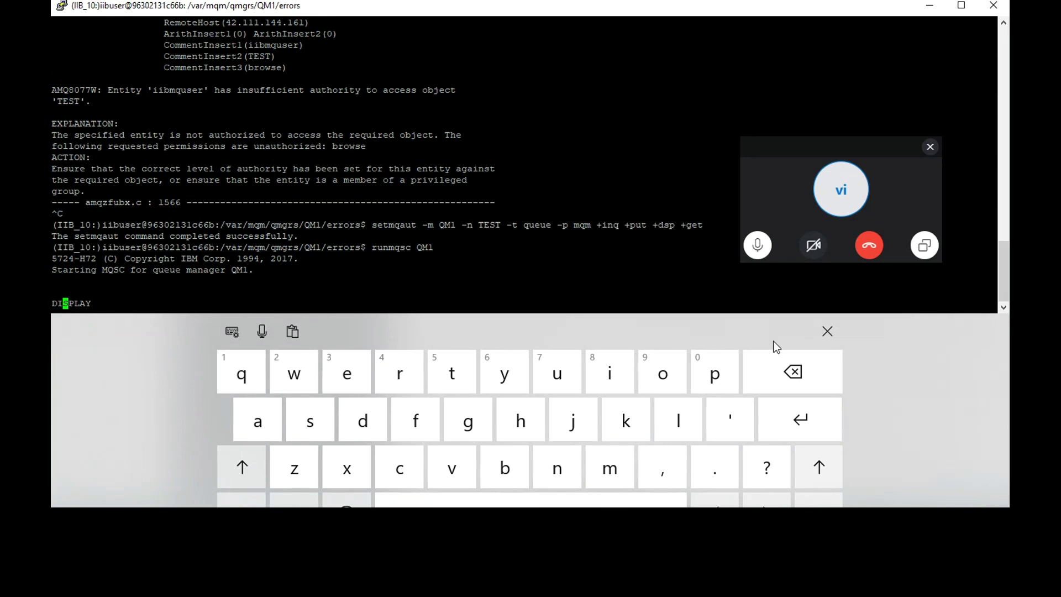
pyautogui.click(825, 334)
pyautogui.press('Right')
pyautogui.press('Right')
pyautogui.press('Right')
pyautogui.press('Right')
pyautogui.press('Right')
pyautogui.write('CHA')
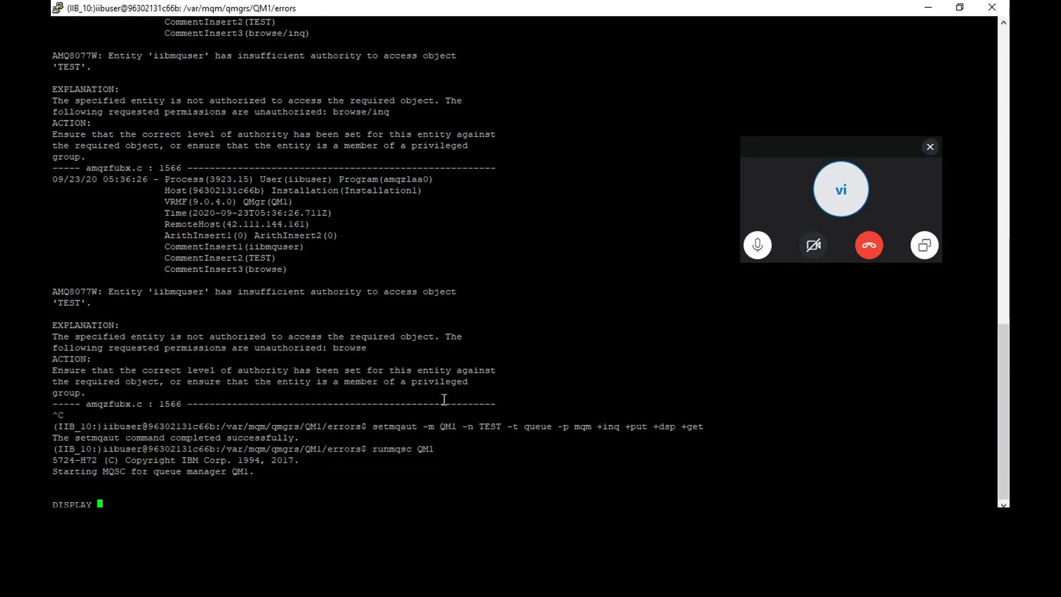
pyautogui.write('NNEL ()')
# - Switch to Chrome and search Google for runmqcheck
pyautogui.hotkey('alt', 'Tab')
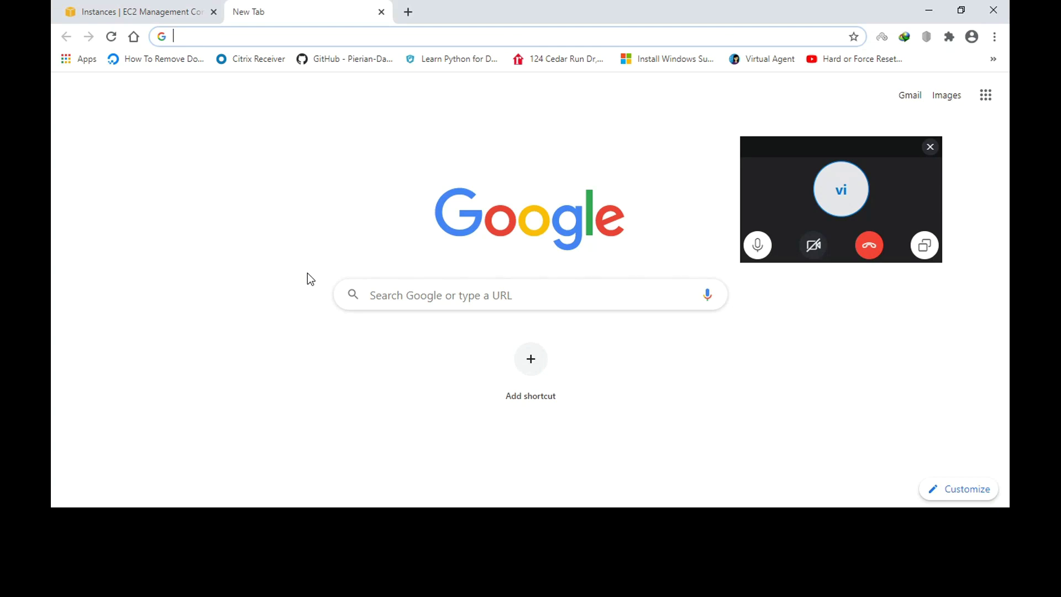
pyautogui.write('runmq')
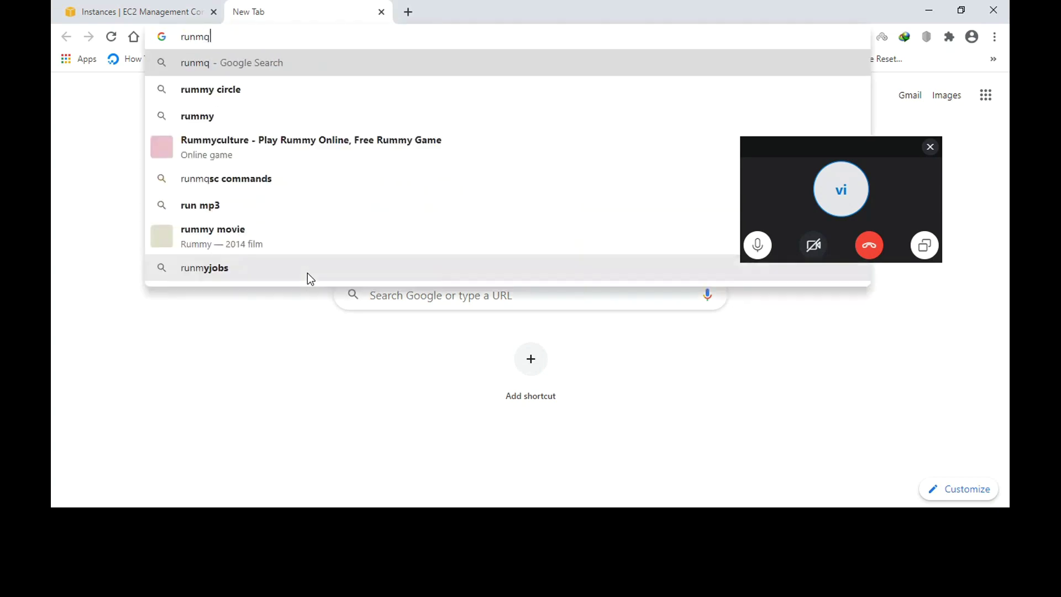
pyautogui.write('check')
pyautogui.press('Return')
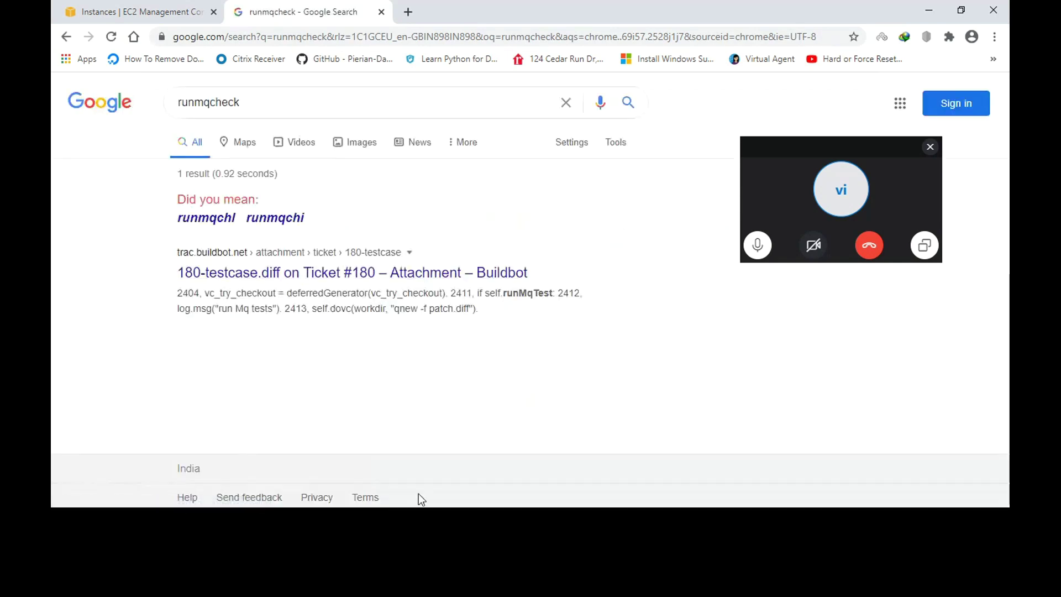
# - Refine the search to "runmqcheck BM MQ" and open the suggested "runmqcheck IBM MQ" search in a new tab
pyautogui.click(277, 99)
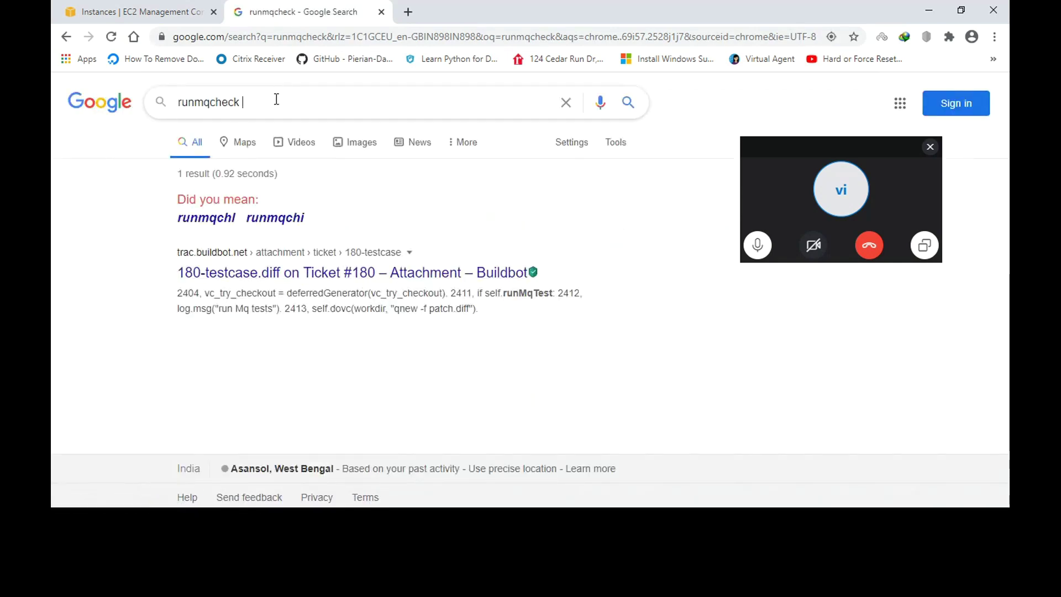
pyautogui.write('BM MQ')
pyautogui.press('Return')
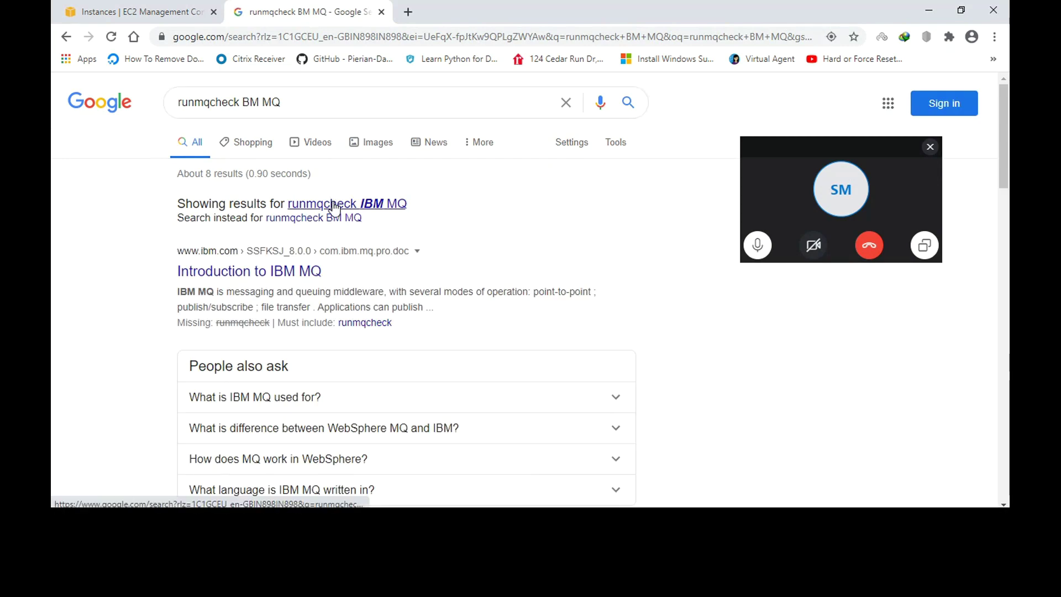
pyautogui.rightClick(335, 208)
pyautogui.click(359, 213)
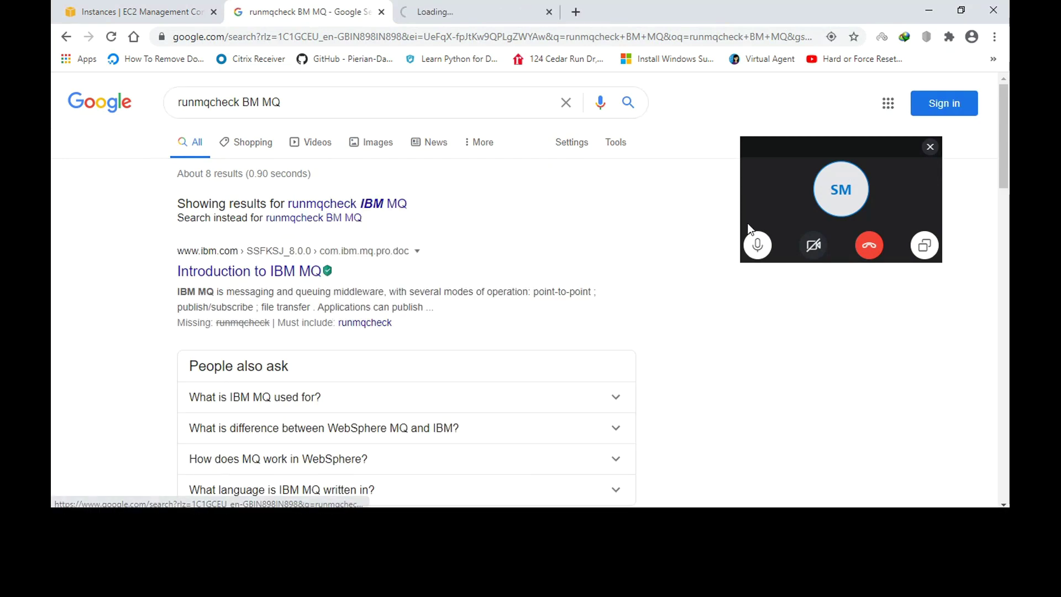
# - Return to the terminal and shorten the unfinished MQSC command to DISPLAY CHANNEL
pyautogui.moveTo(1004, 187); pyautogui.dragTo(1006, 235)
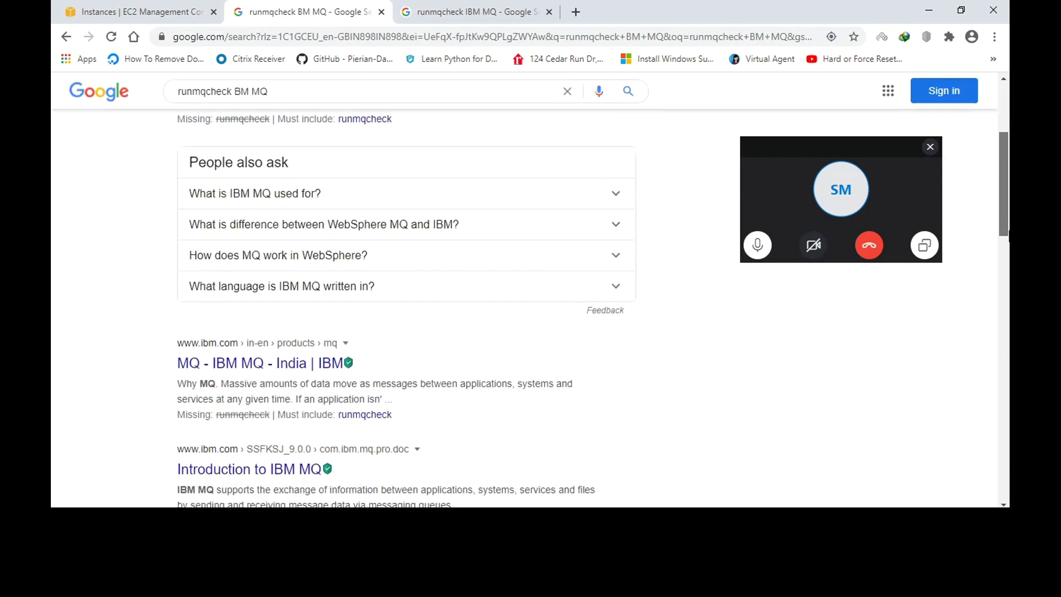
pyautogui.hotkey('alt', 'Tab')
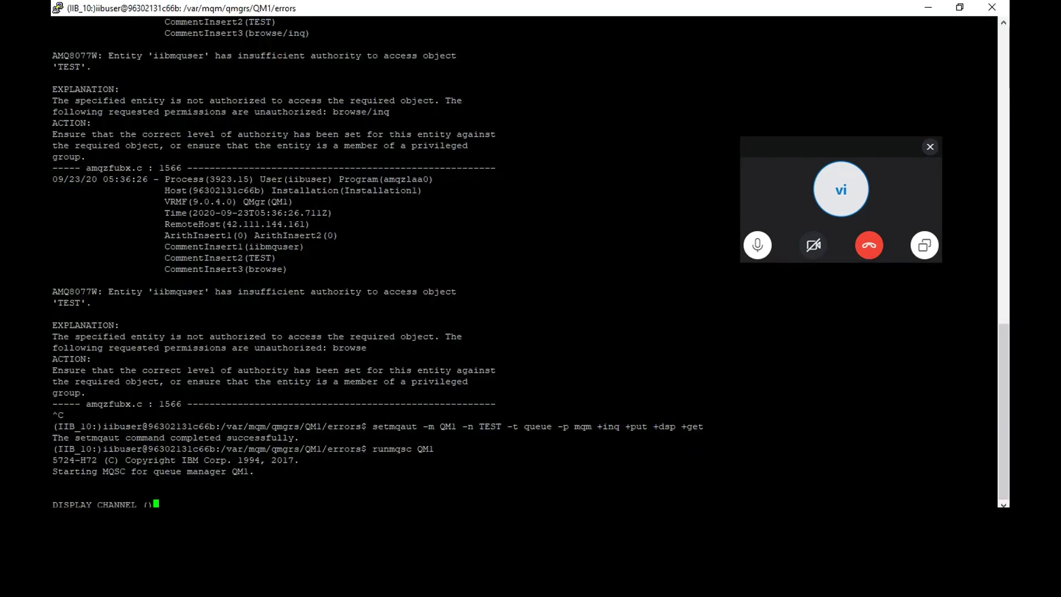
pyautogui.press('BackSpace')
pyautogui.press('BackSpace')
pyautogui.write('AU')
pyautogui.press('BackSpace')
pyautogui.press('BackSpace')
# - Check the chat messages in the Skype call window and return to the terminal
pyautogui.click(925, 245)
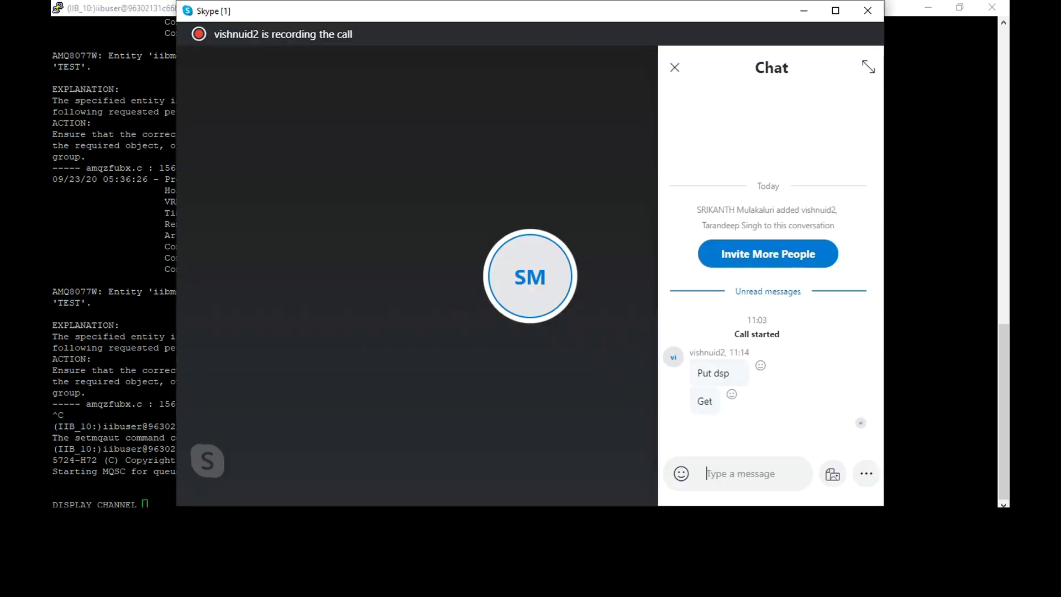
pyautogui.click(804, 14)
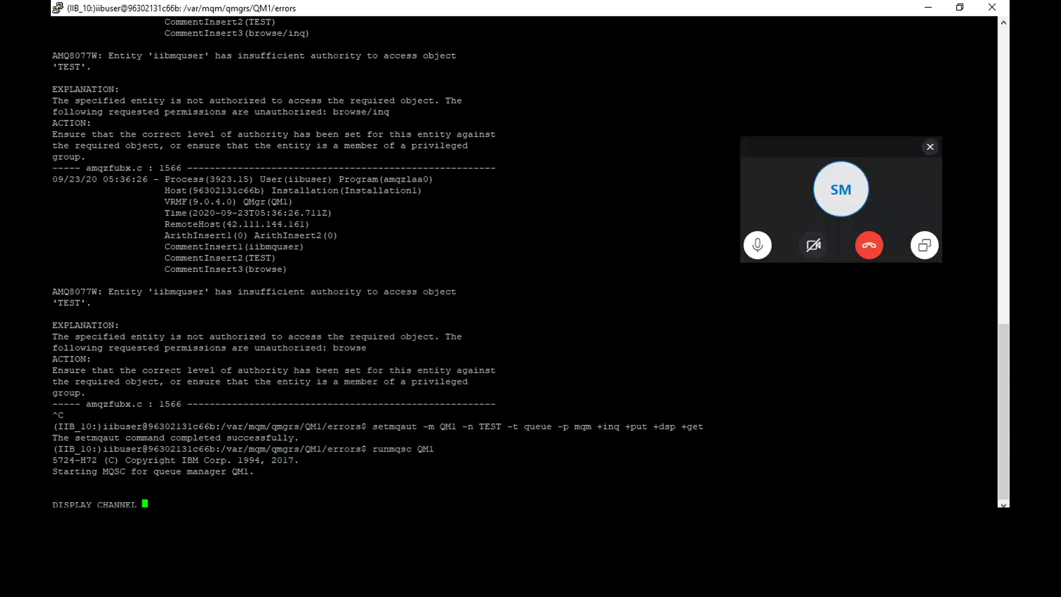
# - Switch to Chrome, search Google for "display channel auth mq", and close the runmqcheck IBM MQ search tab
pyautogui.hotkey('alt', 'Tab')
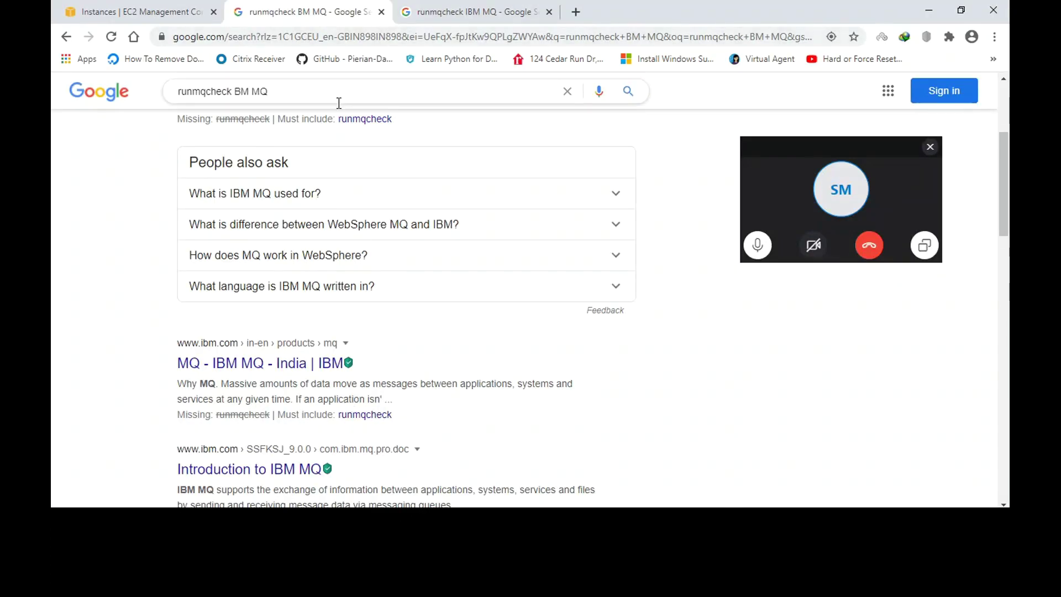
pyautogui.moveTo(338, 103); pyautogui.dragTo(179, 110)
pyautogui.write('d')
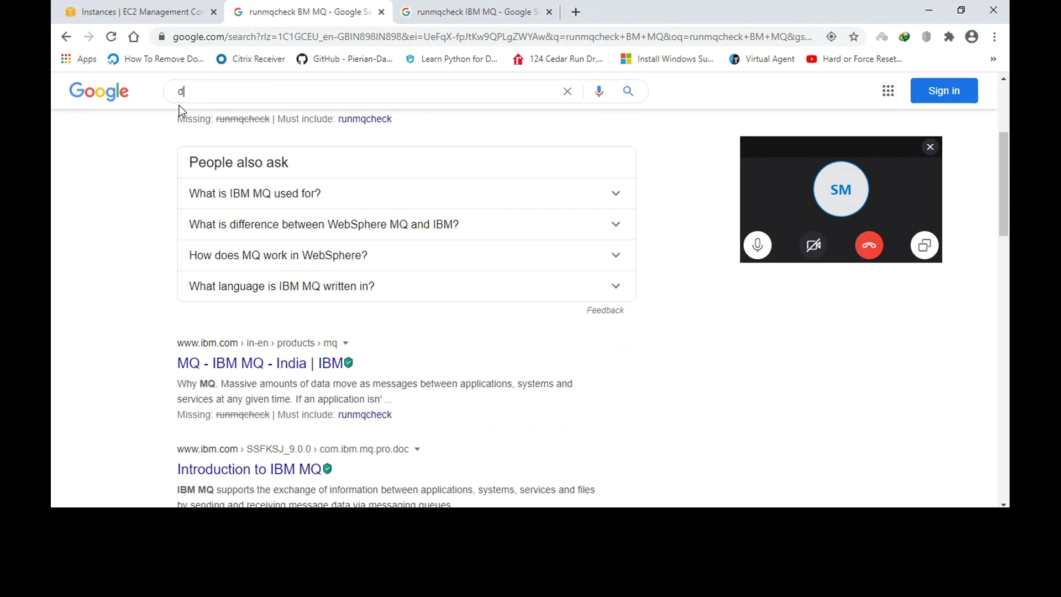
pyautogui.write('splay channel auth mq')
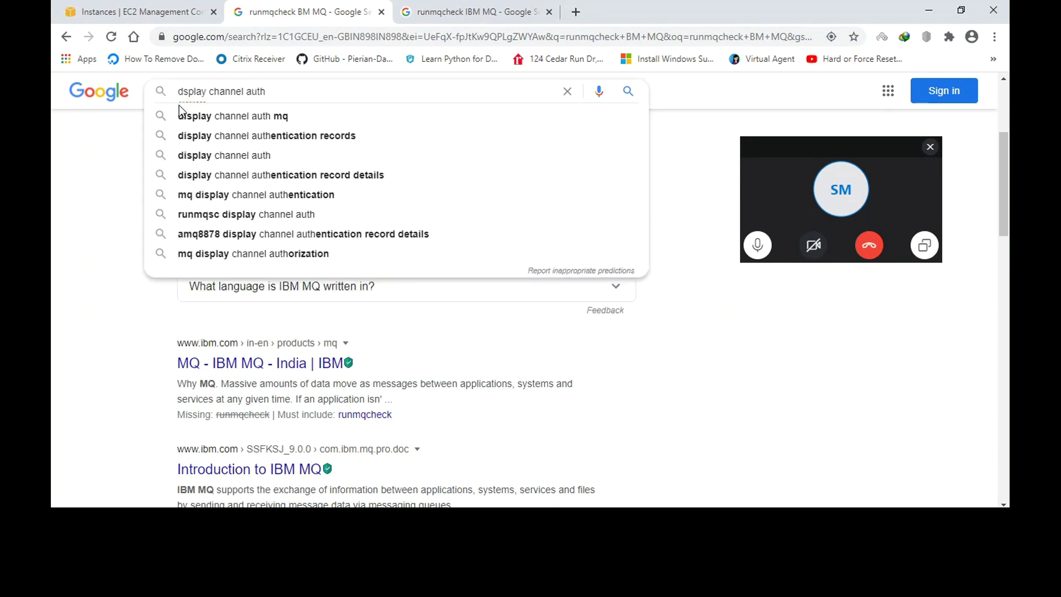
pyautogui.click(208, 117)
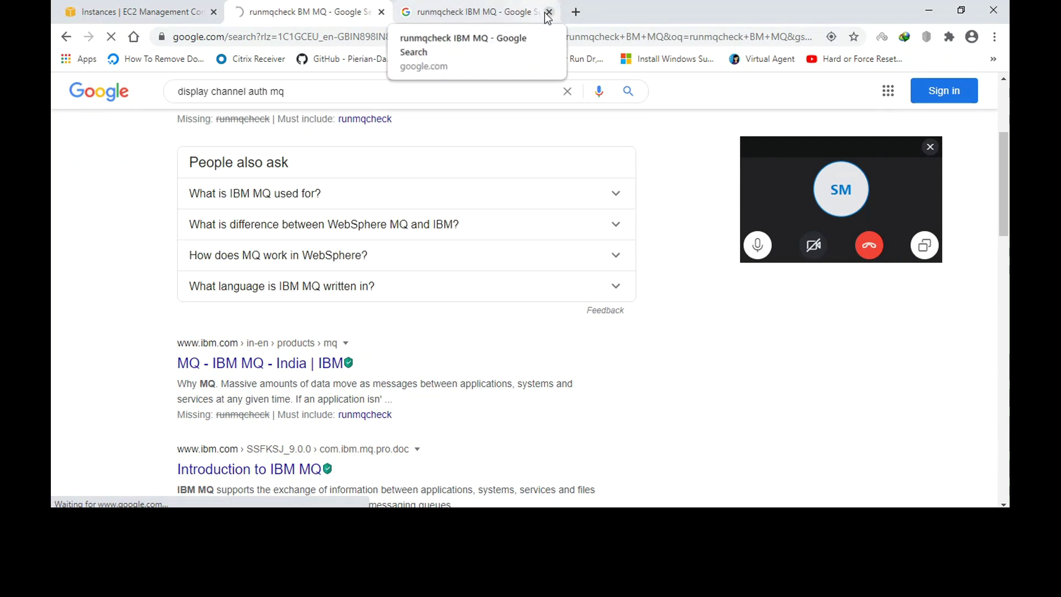
pyautogui.click(549, 12)
# - Open the "DISPLAY CHLAUTH - IBM" result in a new tab and read through its syntax diagram and parameters
pyautogui.rightClick(387, 221)
pyautogui.click(415, 228)
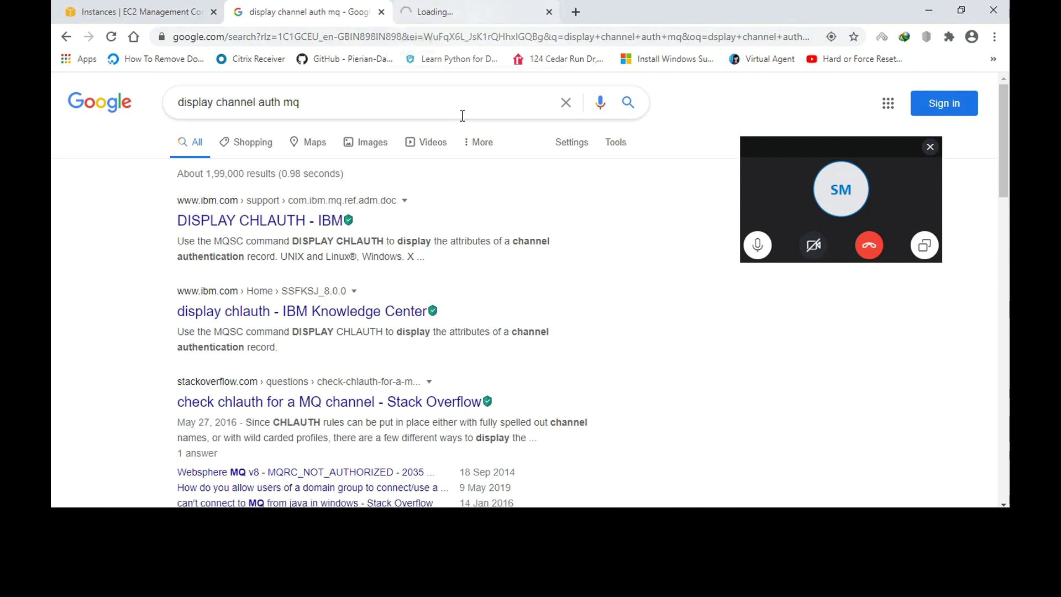
pyautogui.click(472, 10)
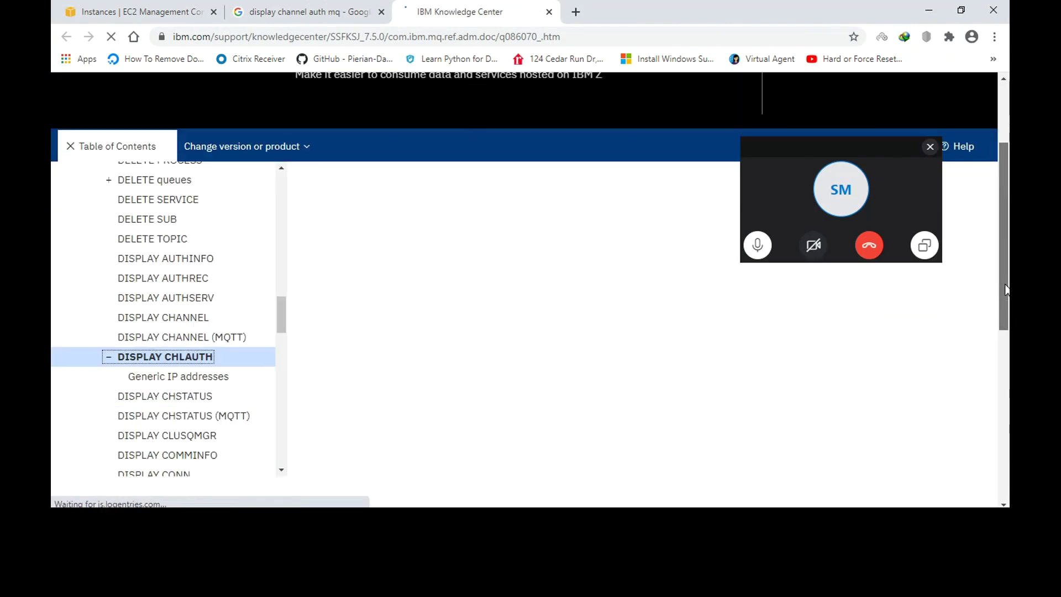
pyautogui.moveTo(1006, 291); pyautogui.dragTo(1009, 370)
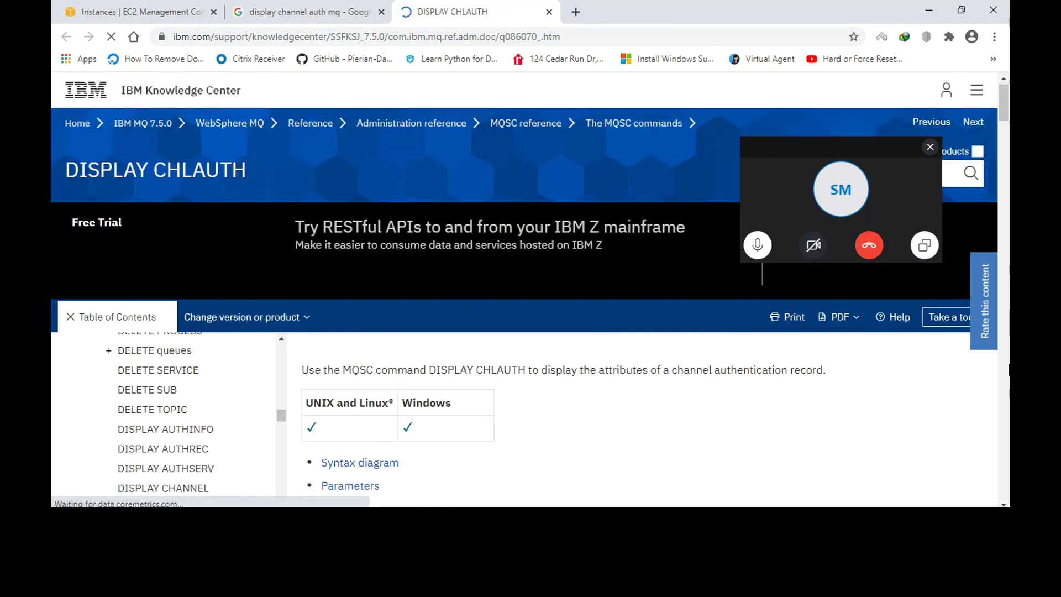
pyautogui.moveTo(1003, 110); pyautogui.dragTo(1005, 137)
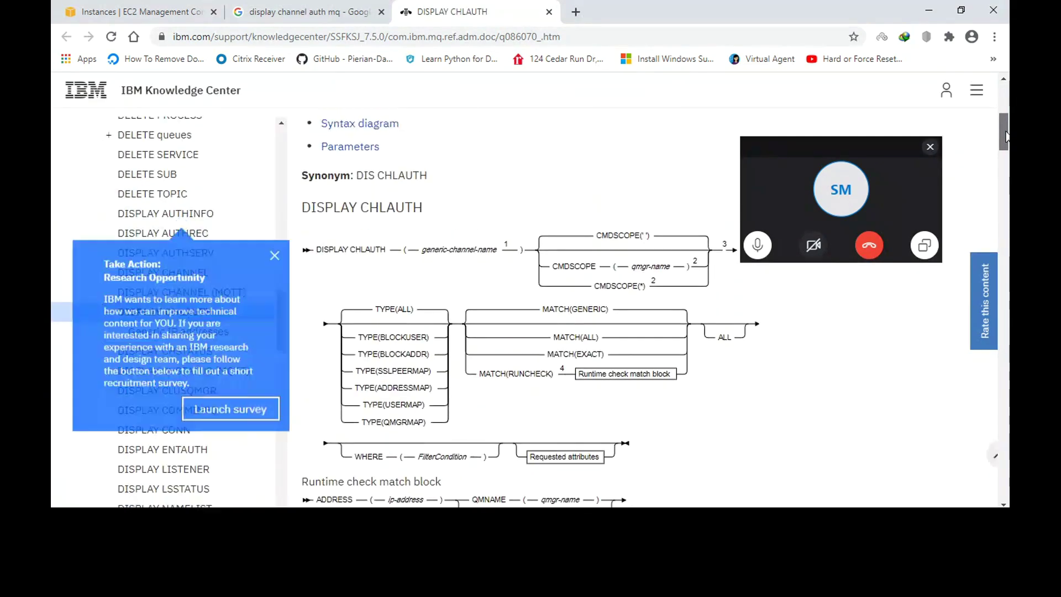
pyautogui.moveTo(1005, 136); pyautogui.dragTo(1005, 136)
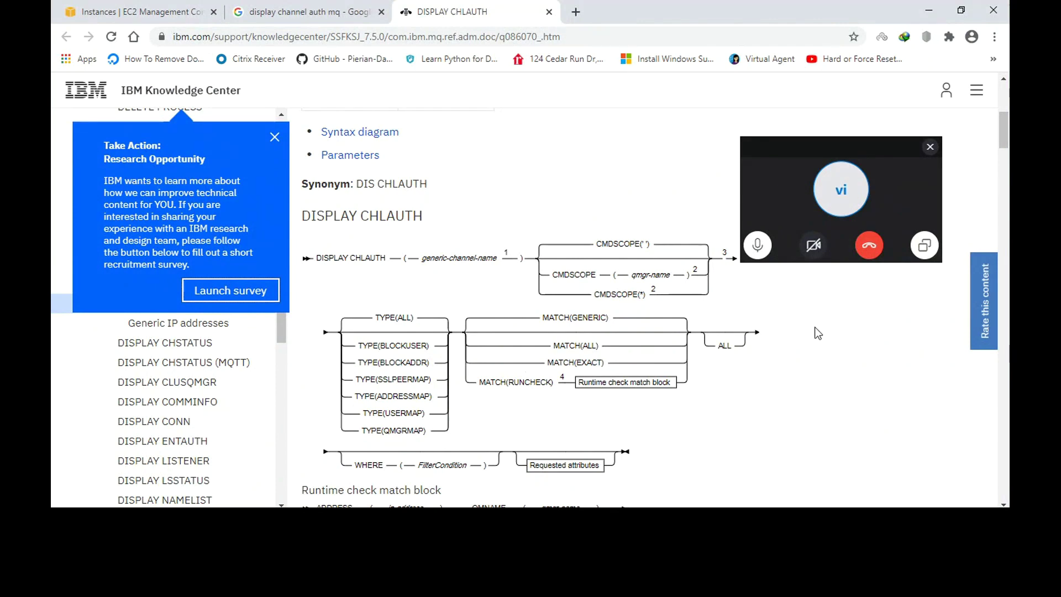
pyautogui.moveTo(1006, 141); pyautogui.dragTo(1006, 145)
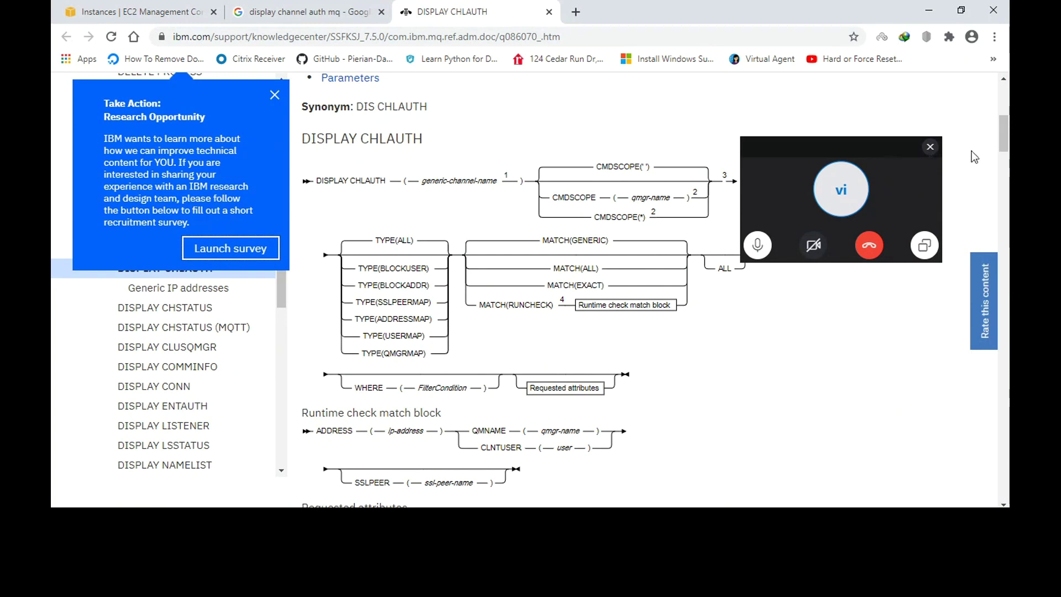
pyautogui.moveTo(1000, 140); pyautogui.dragTo(1007, 398)
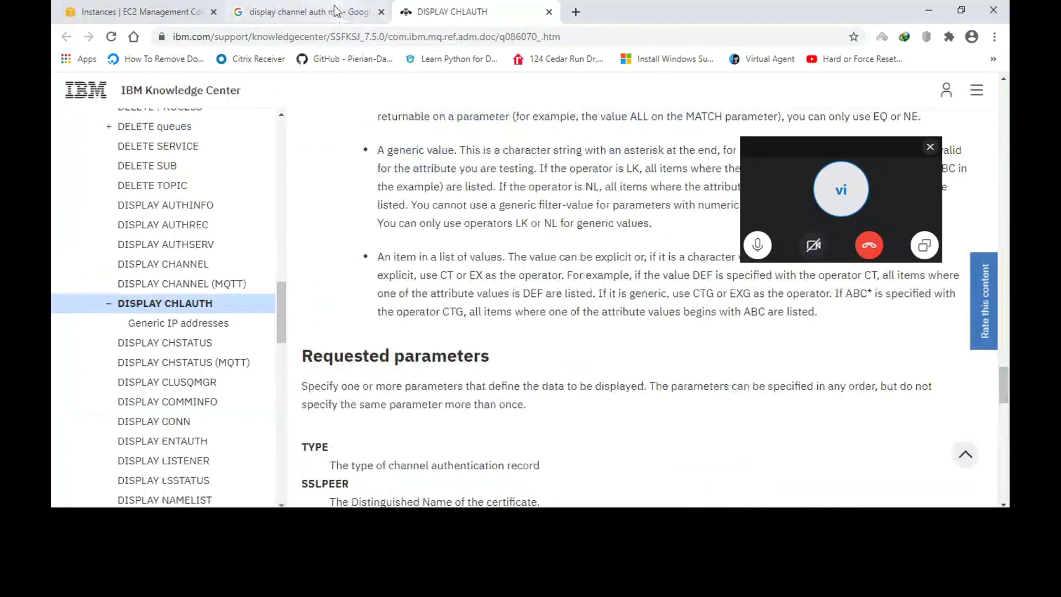
# - Open the Stack Overflow result "check chlauth for a MQ channel" from the search results in a new tab and view it
pyautogui.click(304, 12)
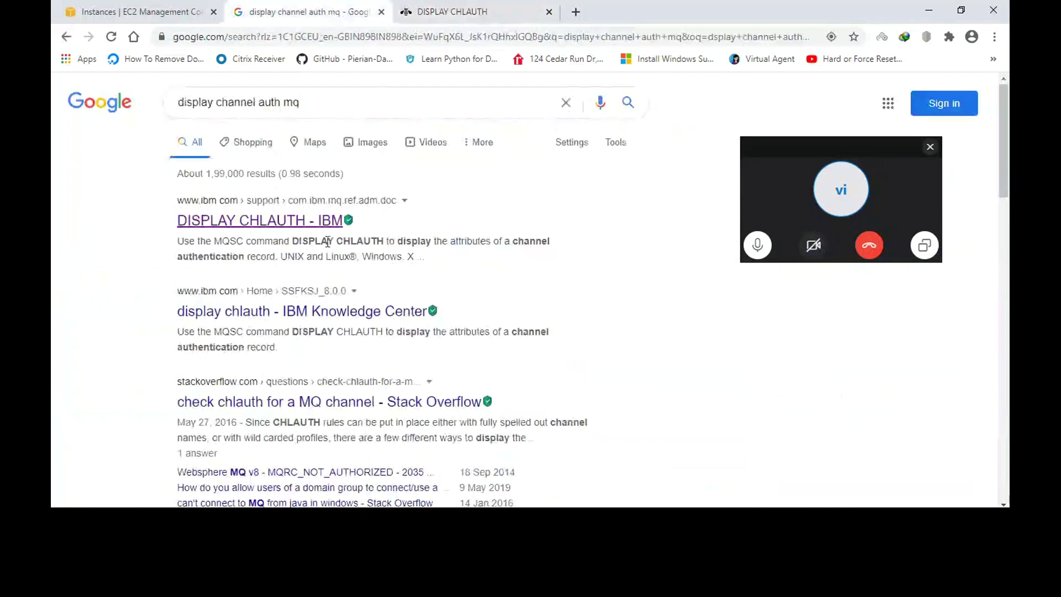
pyautogui.rightClick(309, 395)
pyautogui.click(387, 278)
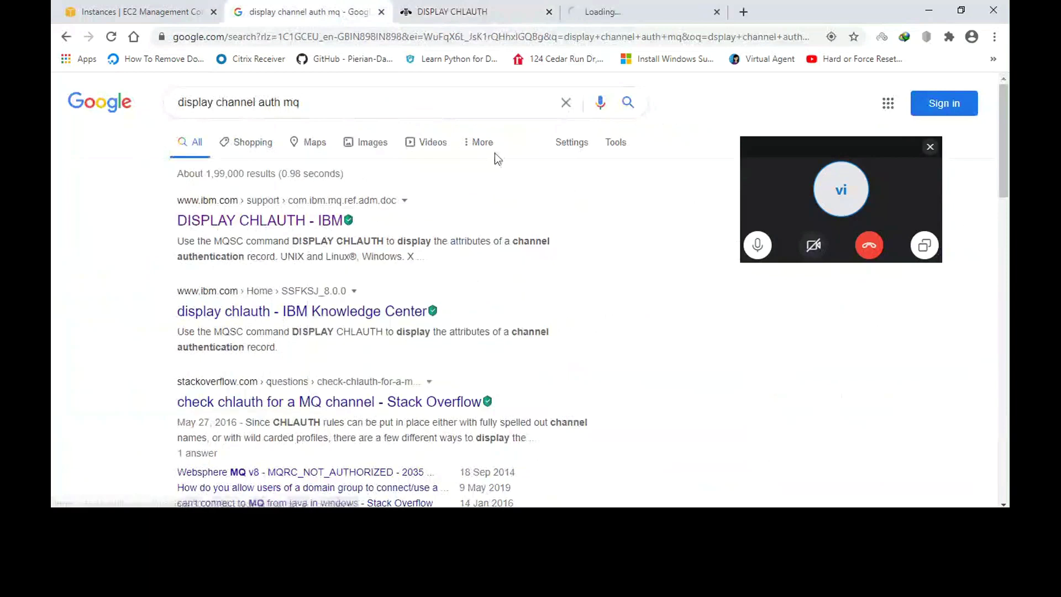
pyautogui.click(496, 3)
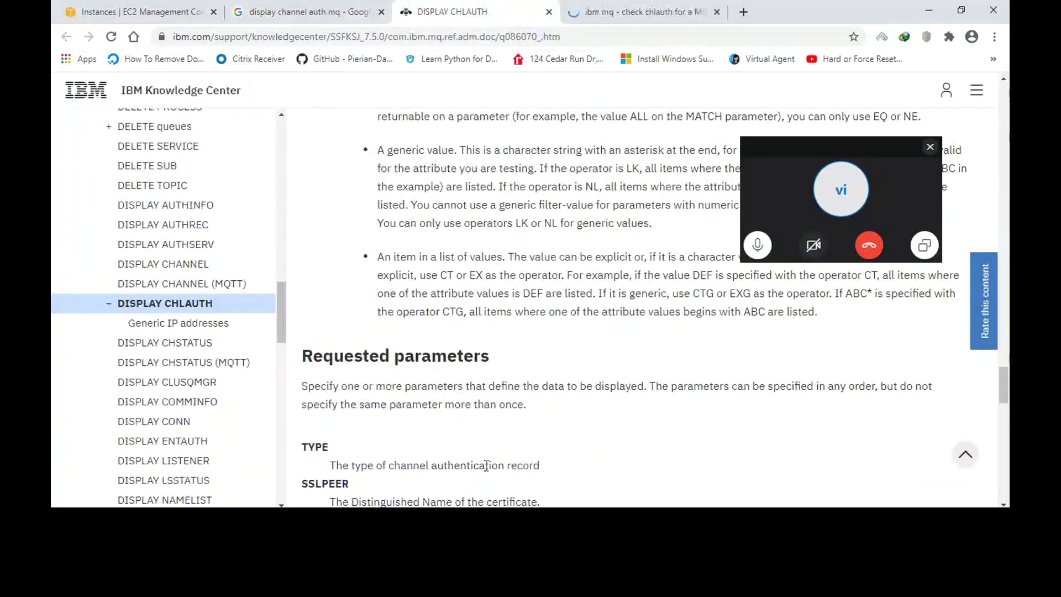
pyautogui.click(626, 15)
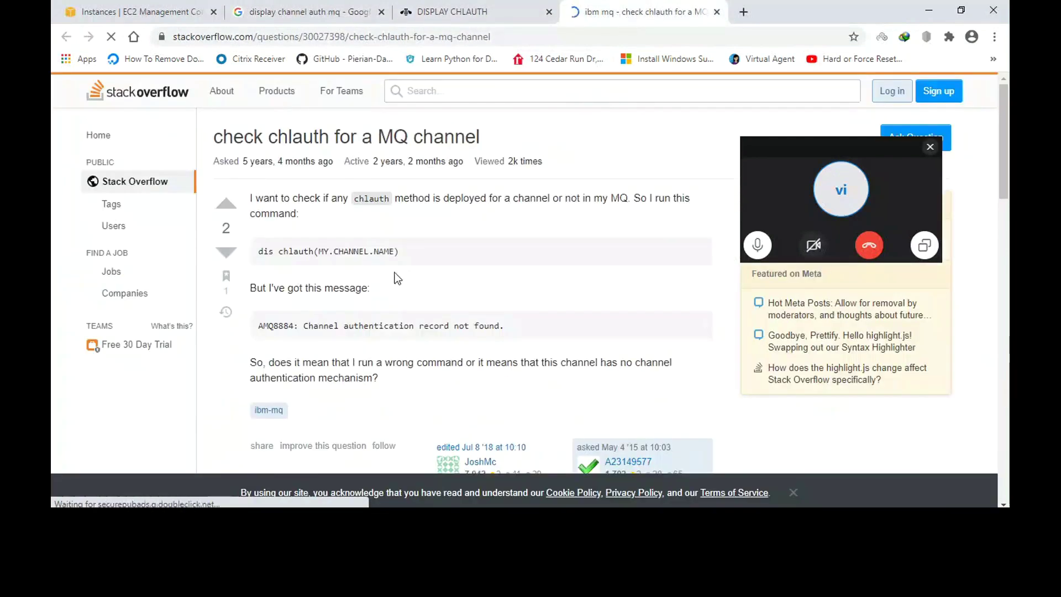
# - Copy the four-line DISPLAY CHLAUTH command with MATCH(RUNCHECK) from the Stack Overflow answer
pyautogui.moveTo(401, 251); pyautogui.dragTo(379, 253)
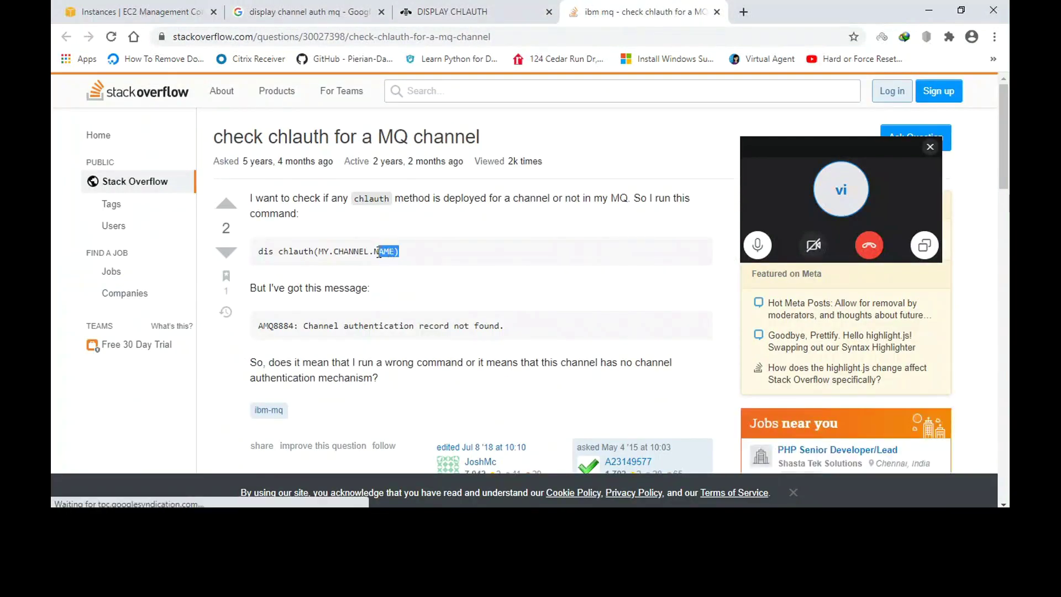
pyautogui.click(364, 252)
pyautogui.moveTo(1005, 142); pyautogui.dragTo(1007, 235)
pyautogui.scroll(-1, 565, 286)
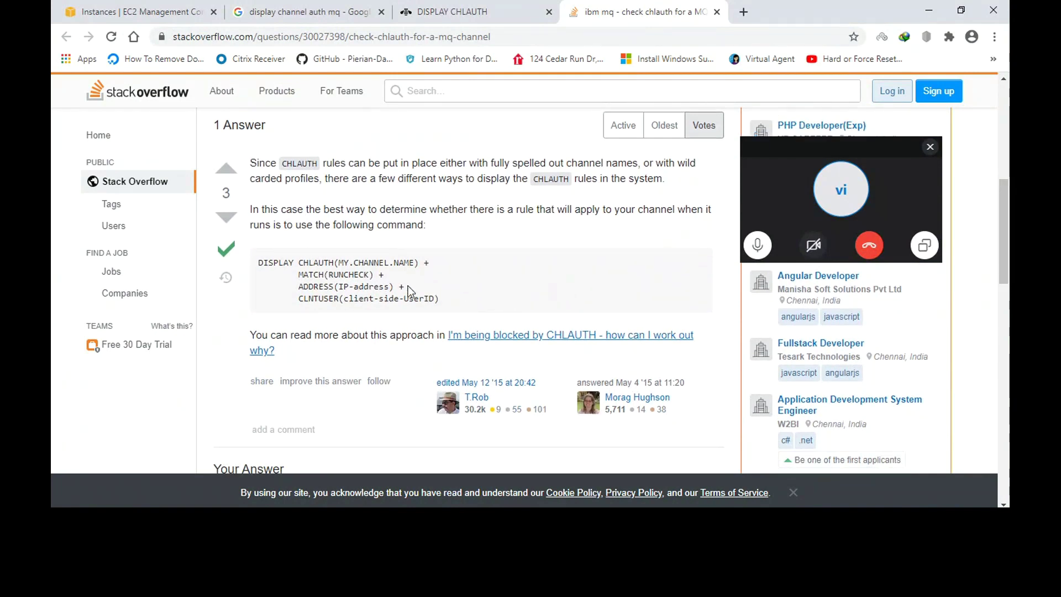
pyautogui.moveTo(440, 300); pyautogui.dragTo(260, 263)
pyautogui.rightClick(300, 271)
pyautogui.click(317, 283)
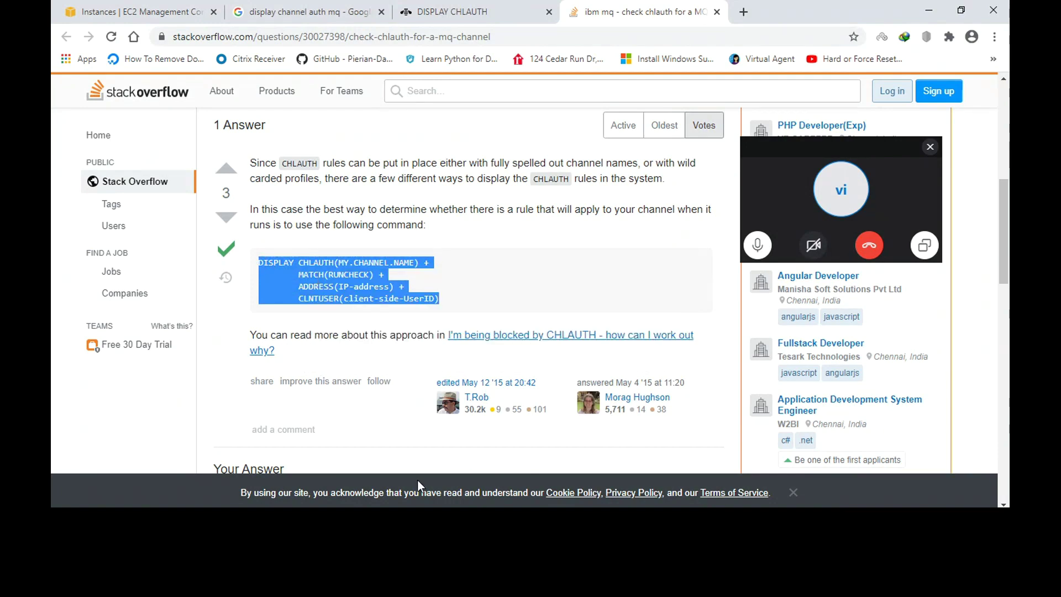
# - Switch to the terminal and paste the copied DISPLAY CHLAUTH command after DISPLAY CHANNEL at the MQSC prompt
pyautogui.hotkey('alt', 'Tab')
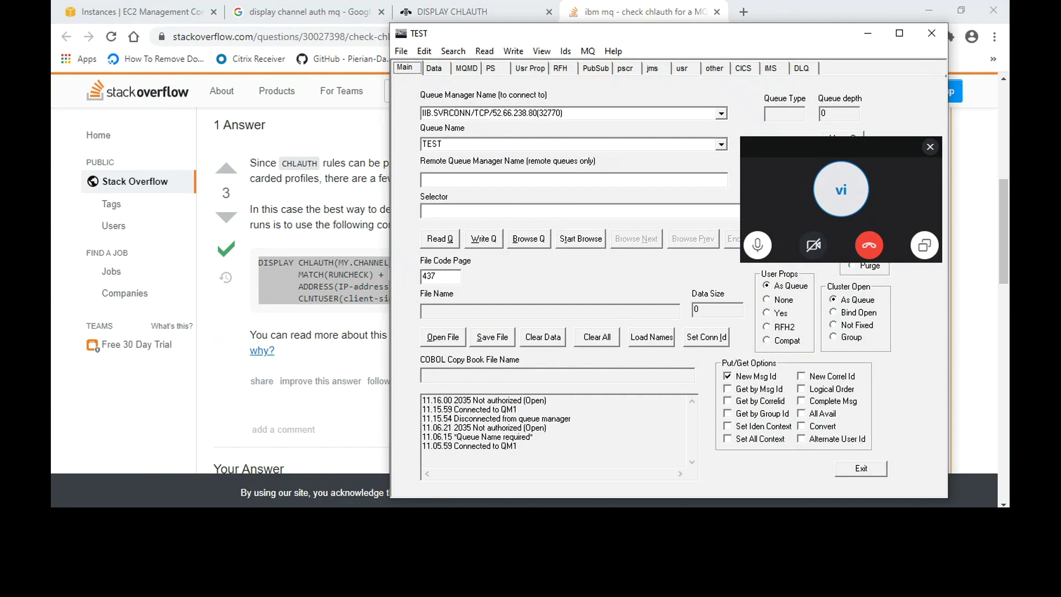
pyautogui.hotkey('alt', 'Tab')
pyautogui.rightClick(438, 442)
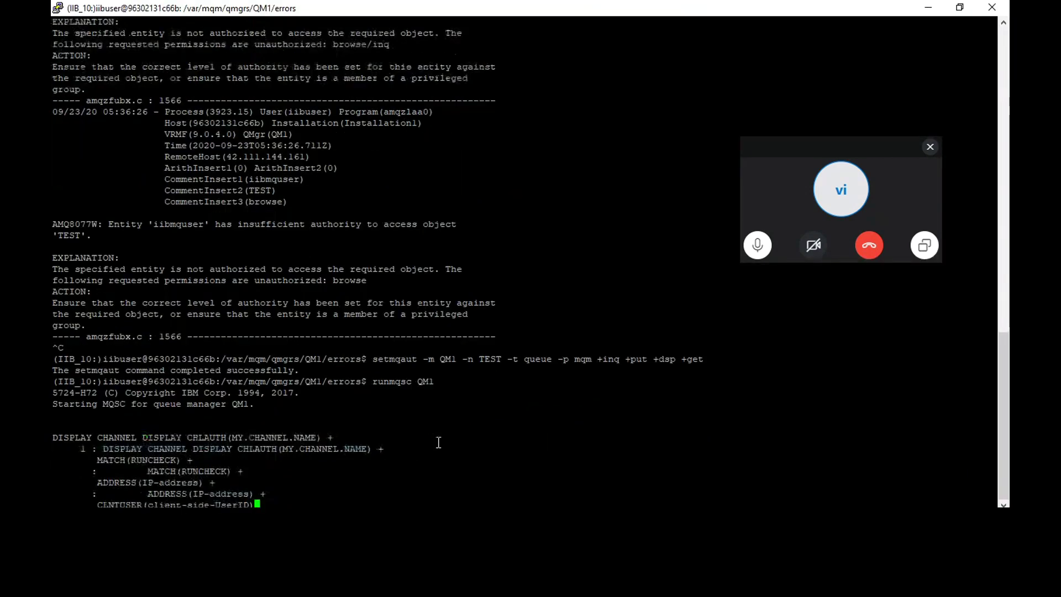
# - Clear the pasted CLNTUSER line and try to bring back the DISPLAY CHLAUTH(MY.CHANNEL.NAME) line at the MQSC prompt
pyautogui.press('BackSpace')
pyautogui.press('BackSpace')
pyautogui.press('BackSpace')
pyautogui.press('BackSpace')
pyautogui.press('BackSpace')
pyautogui.press('BackSpace')
pyautogui.press('BackSpace')
pyautogui.press('BackSpace')
pyautogui.press('BackSpace')
pyautogui.press('BackSpace')
pyautogui.press('BackSpace')
pyautogui.press('BackSpace')
pyautogui.press('BackSpace')
pyautogui.press('BackSpace')
pyautogui.press('BackSpace')
pyautogui.press('BackSpace')
pyautogui.press('BackSpace')
pyautogui.press('BackSpace')
pyautogui.press('BackSpace')
pyautogui.press('BackSpace')
pyautogui.press('BackSpace')
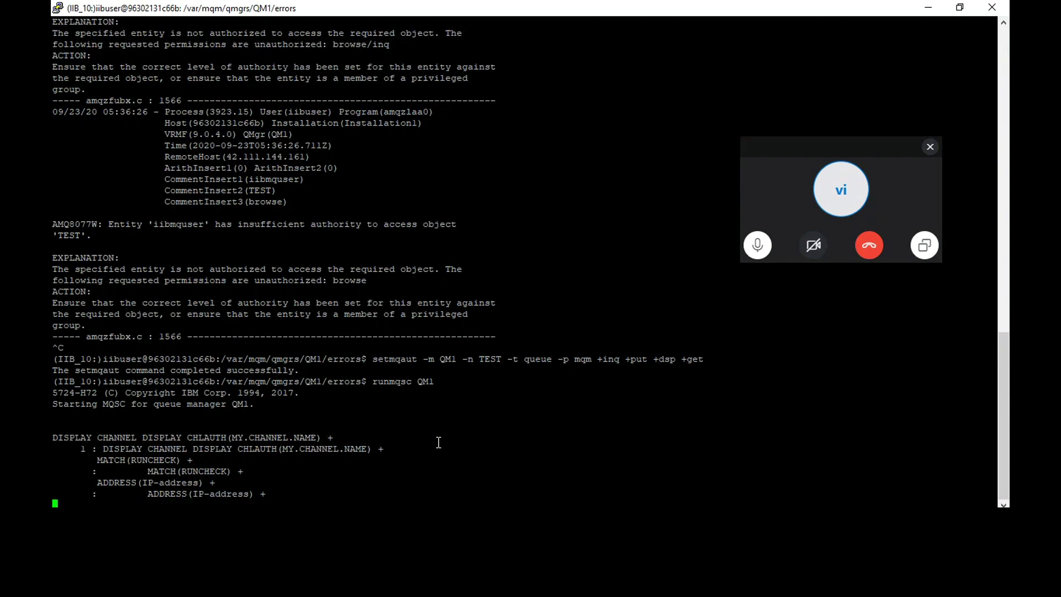
pyautogui.rightClick(438, 442)
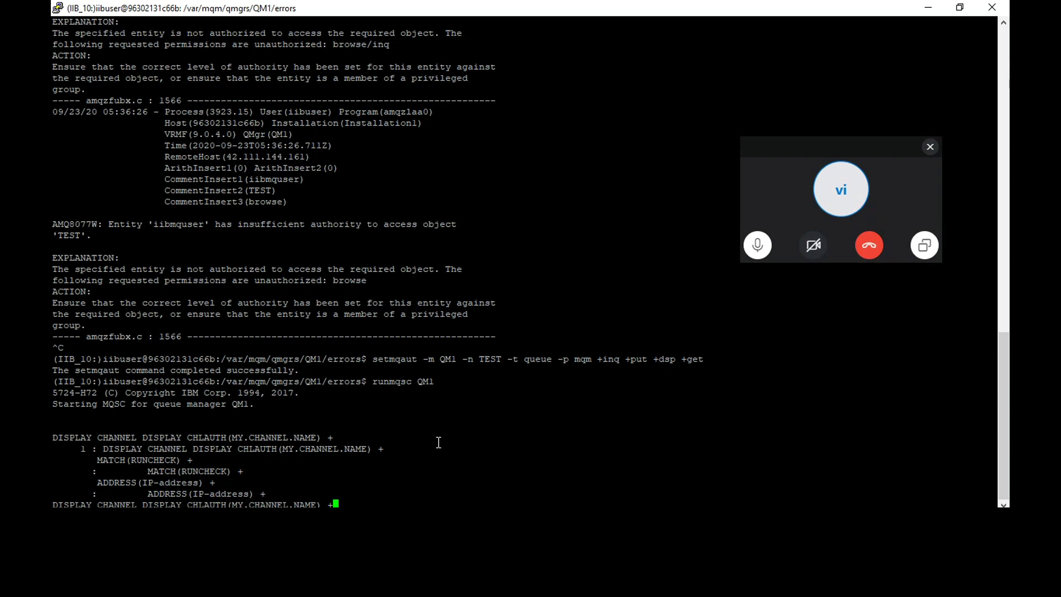
# - End the current MQSC session and start a fresh one with runmqsc QM1
pyautogui.hotkey('ctrl', 'd')
pyautogui.press('Up')
pyautogui.press('Return')
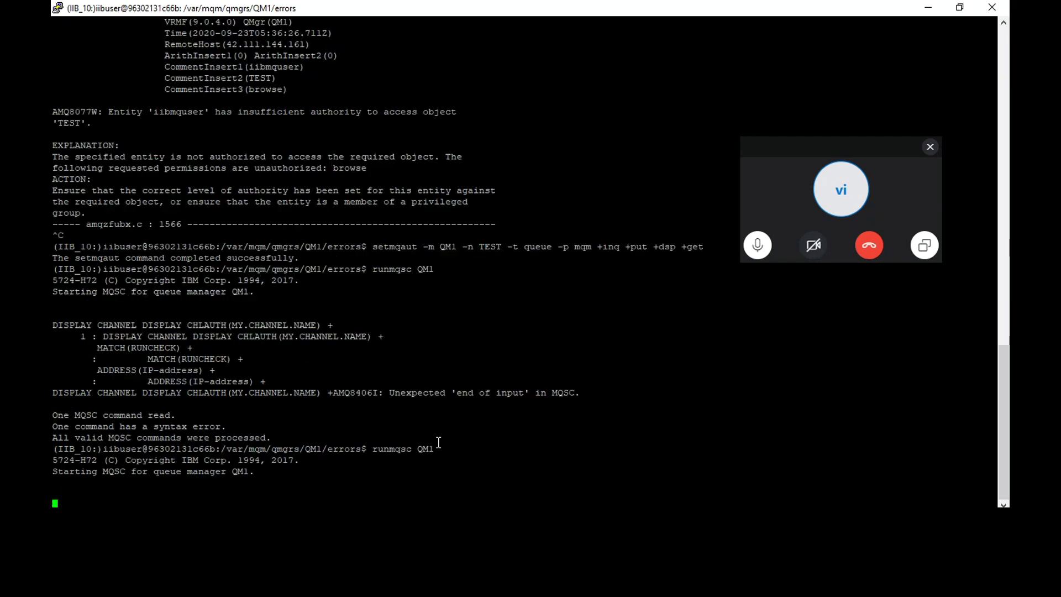
# - Enter the beginning of the command, DISPLAY CHLAUTH(, at the new MQSC prompt, correcting the misspelled keyword
pyautogui.write('DSPL')
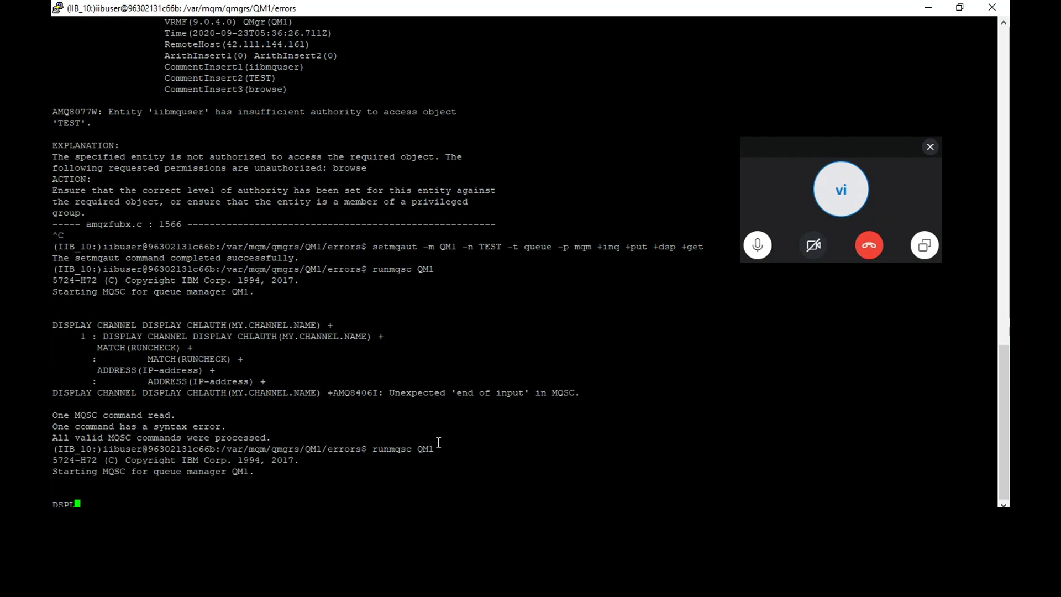
pyautogui.press('BackSpace')
pyautogui.press('BackSpace')
pyautogui.press('BackSpace')
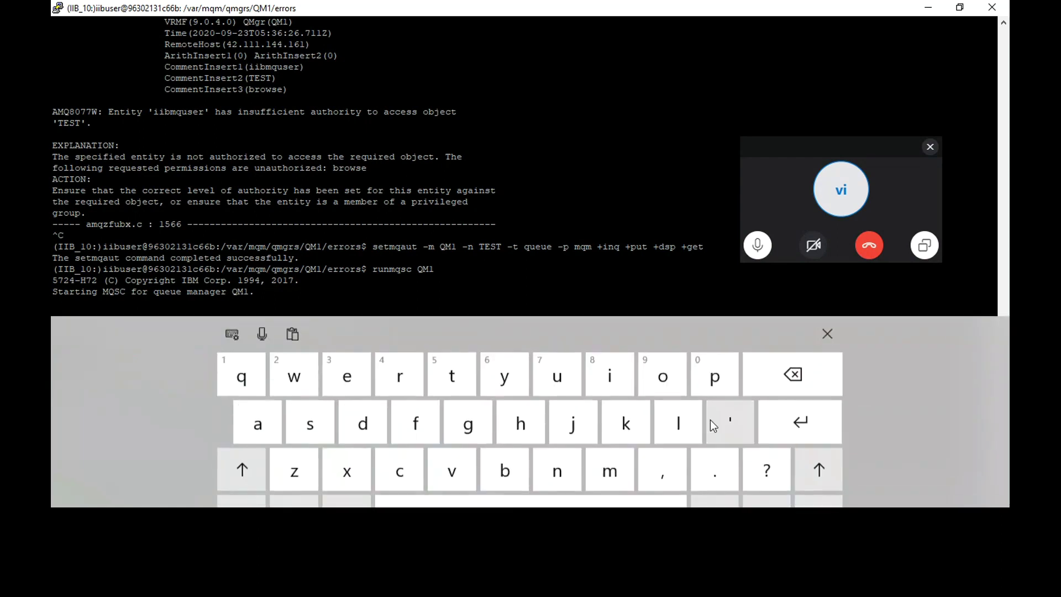
pyautogui.click(235, 467)
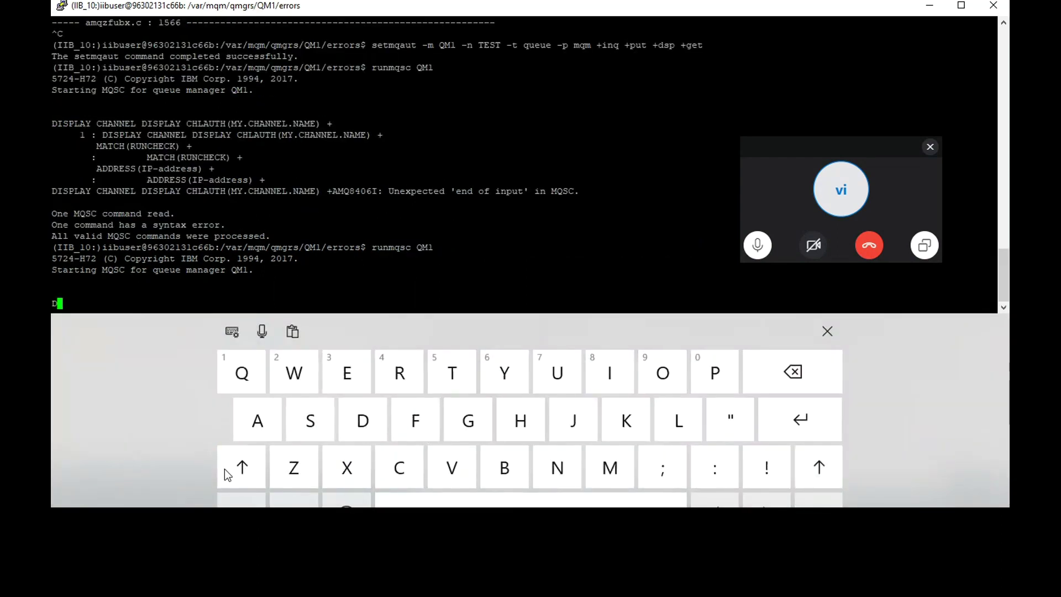
pyautogui.click(609, 360)
pyautogui.click(835, 323)
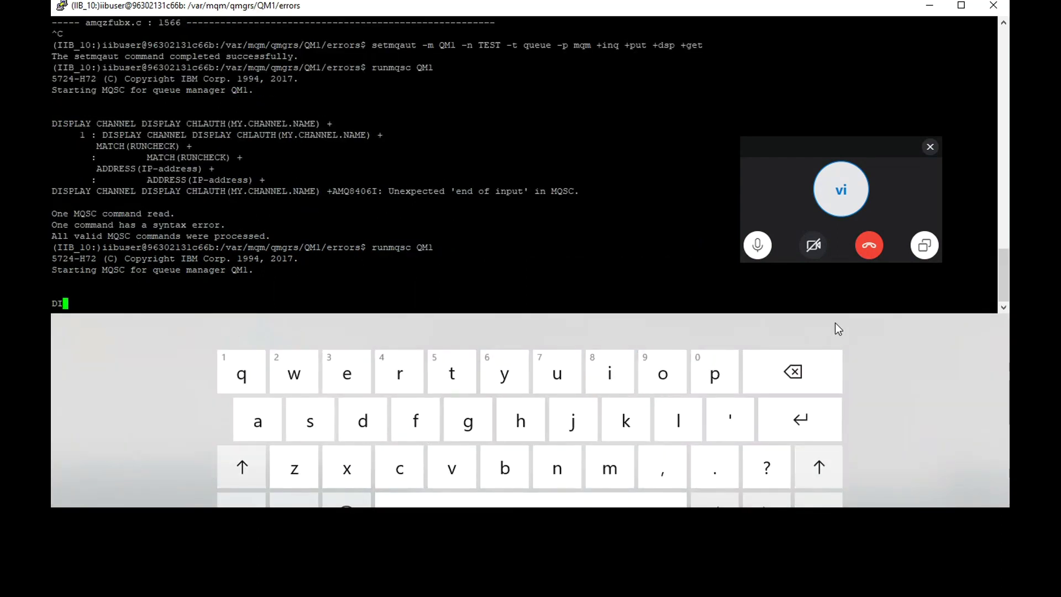
pyautogui.write('SPL')
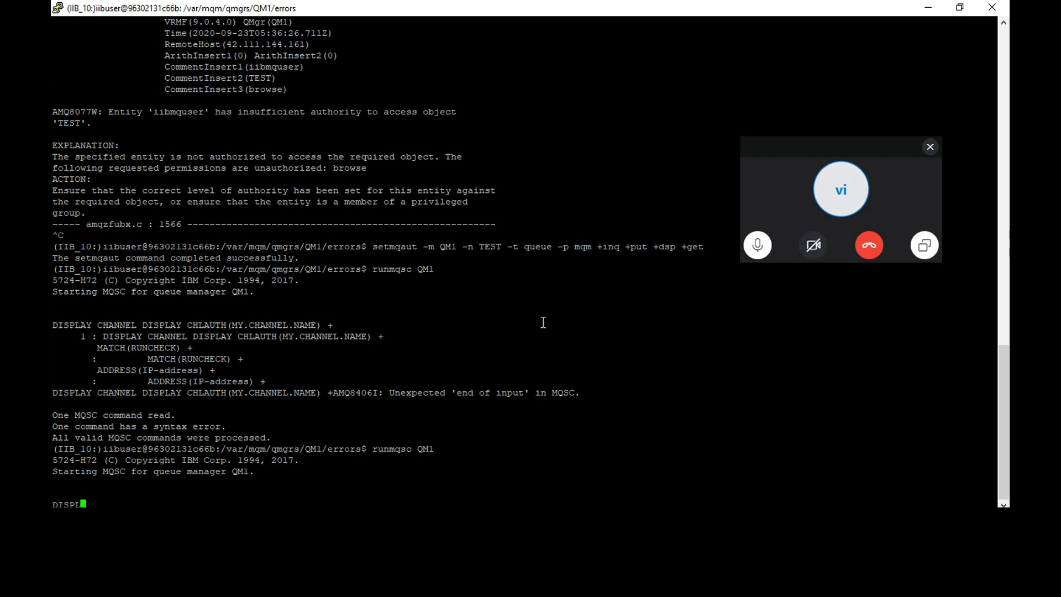
pyautogui.write('AY CHLAUTH(')
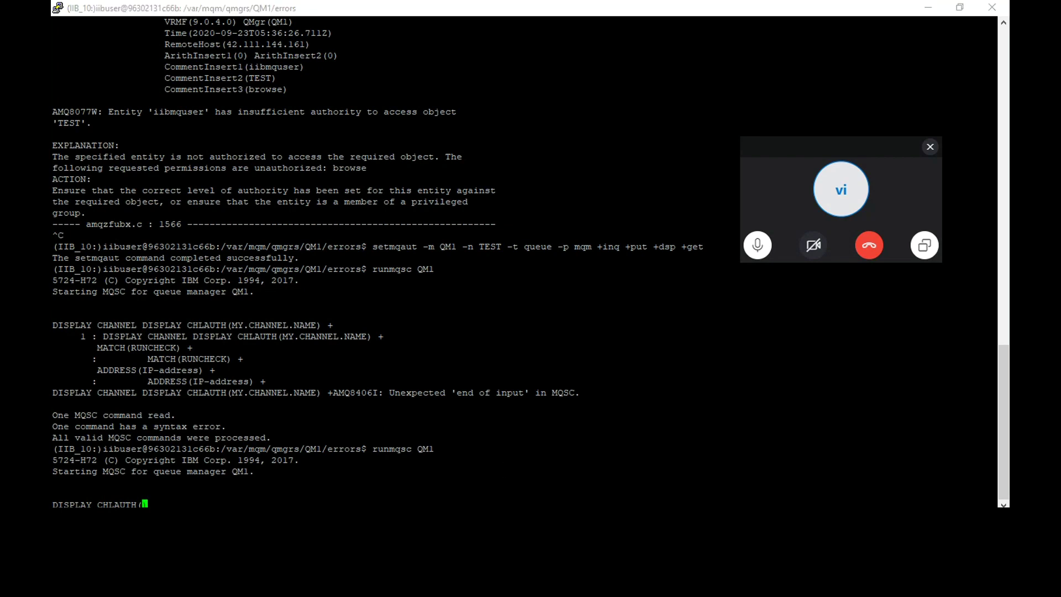
# - Check the channel name in RfhUtil and complete the command's first line in the terminal as DISPLAY CHLAUTH(IIB.SVRCONN) +
pyautogui.hotkey('alt', 'Tab')
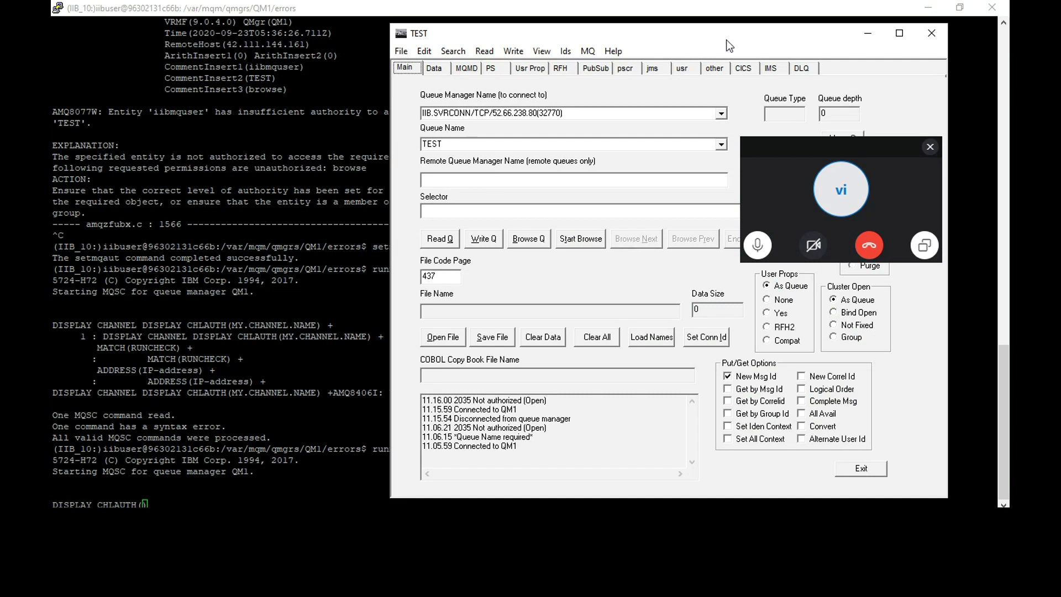
pyautogui.click(196, 471)
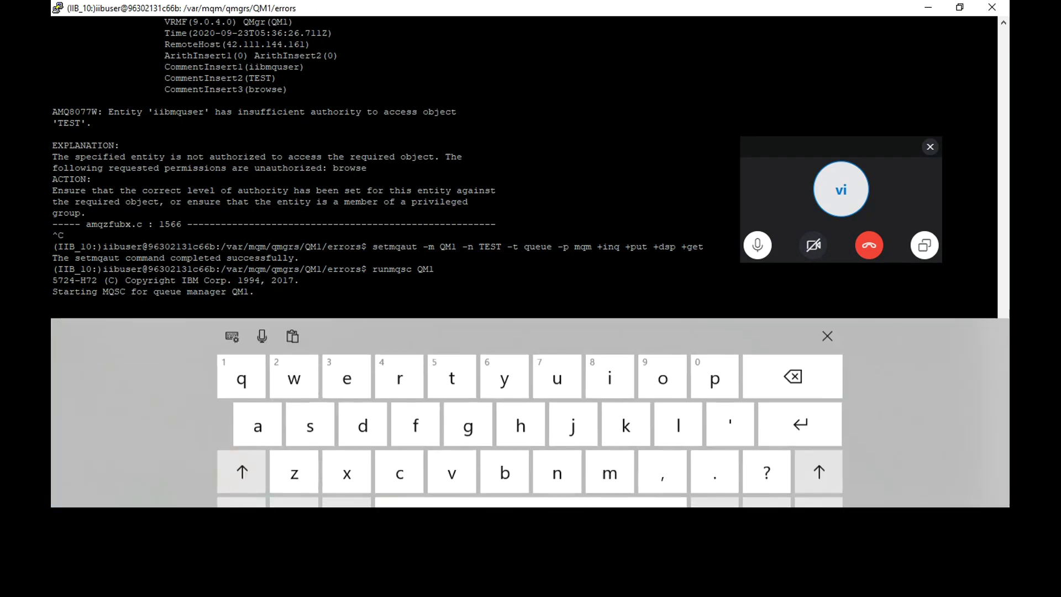
pyautogui.click(241, 467)
pyautogui.click(610, 371)
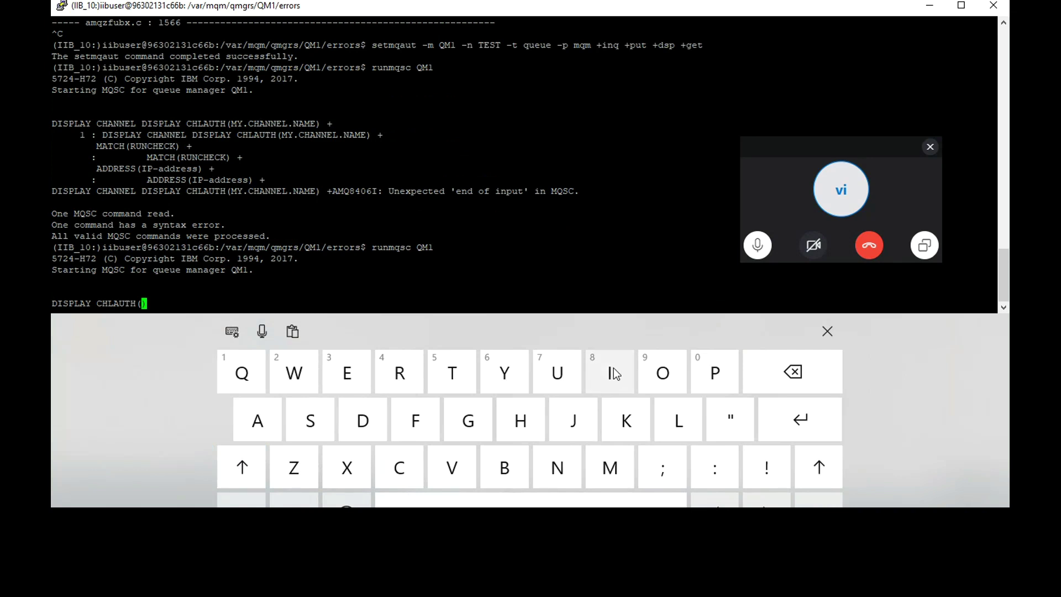
pyautogui.click(613, 368)
pyautogui.click(812, 364)
pyautogui.click(243, 470)
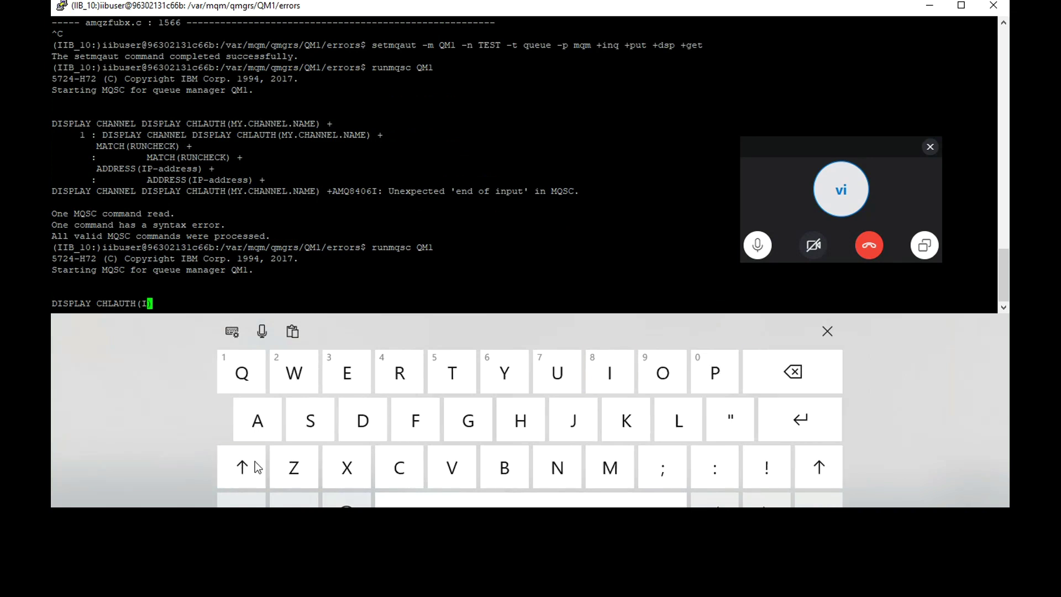
pyautogui.click(605, 379)
pyautogui.click(828, 331)
pyautogui.write('B.')
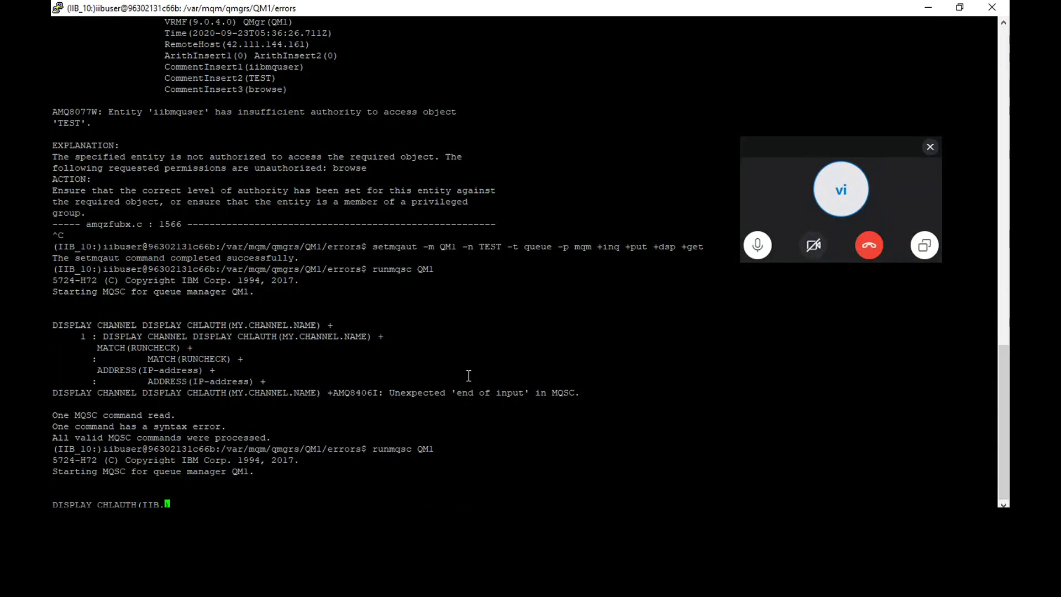
pyautogui.write('SVRCONN)')
pyautogui.write('+')
pyautogui.press('Return')
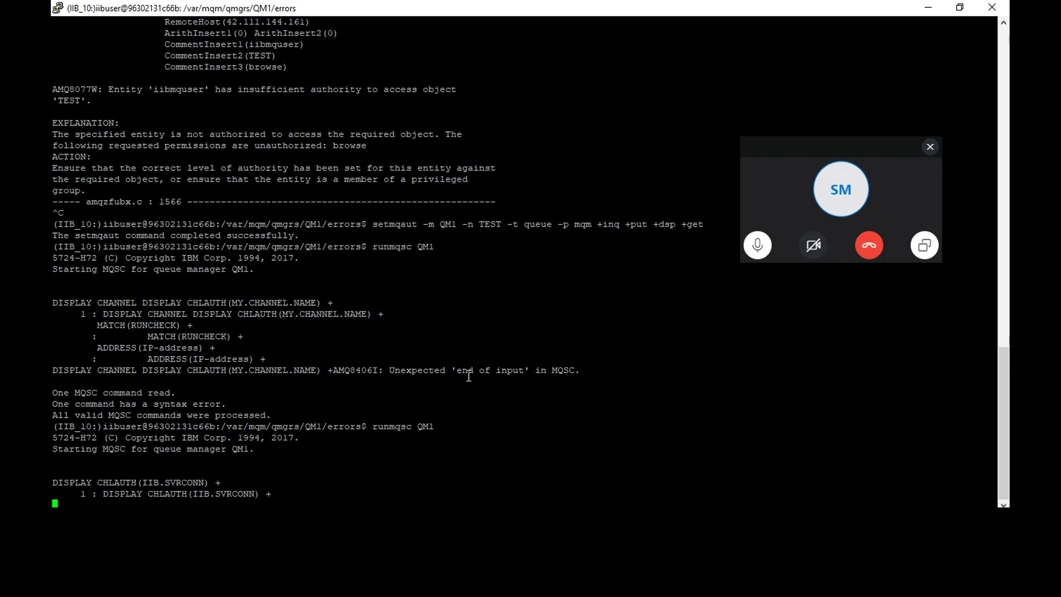
# - Continue the DISPLAY CHLAUTH command with the lines MATCH(RUNCHECK) + and ADDRESS(*), and run it
pyautogui.write('MATCH(RUNCHE')
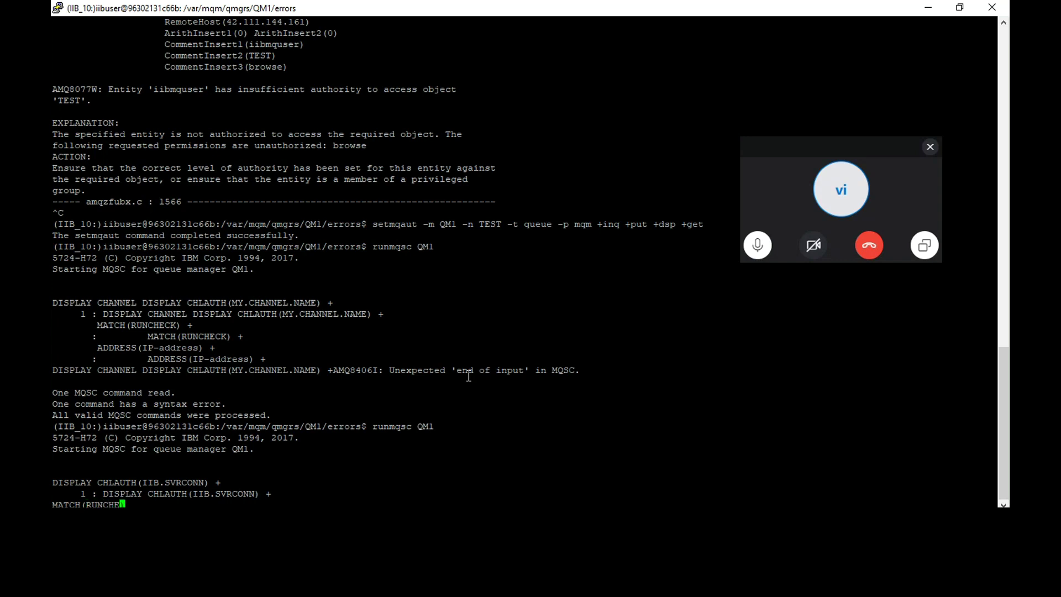
pyautogui.write('CK) +')
pyautogui.press('Return')
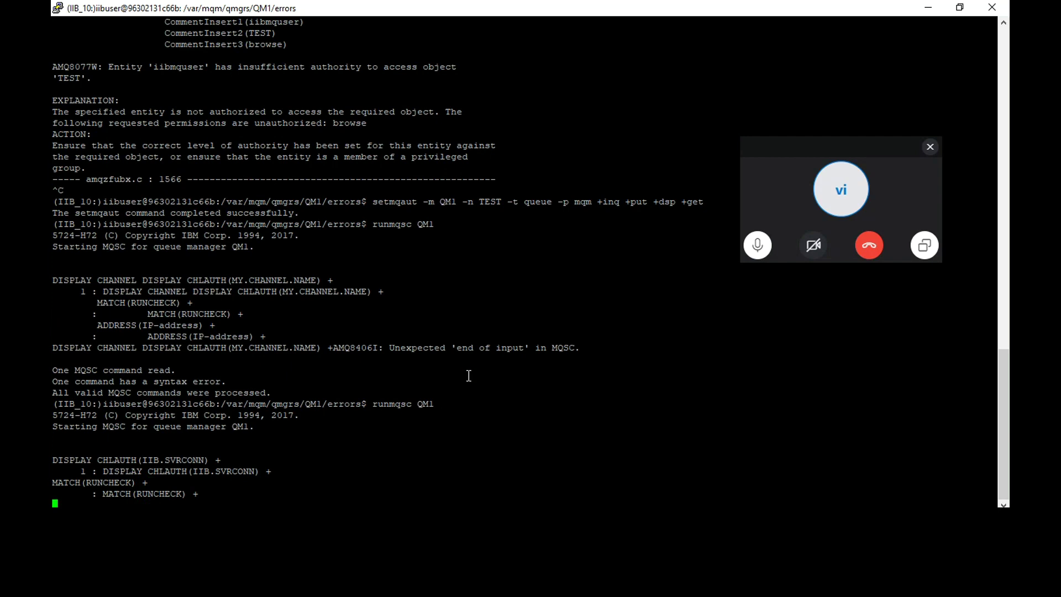
pyautogui.write('ADDRESS(')
pyautogui.moveTo(480, 520)
pyautogui.write('*)')
pyautogui.press('Return')
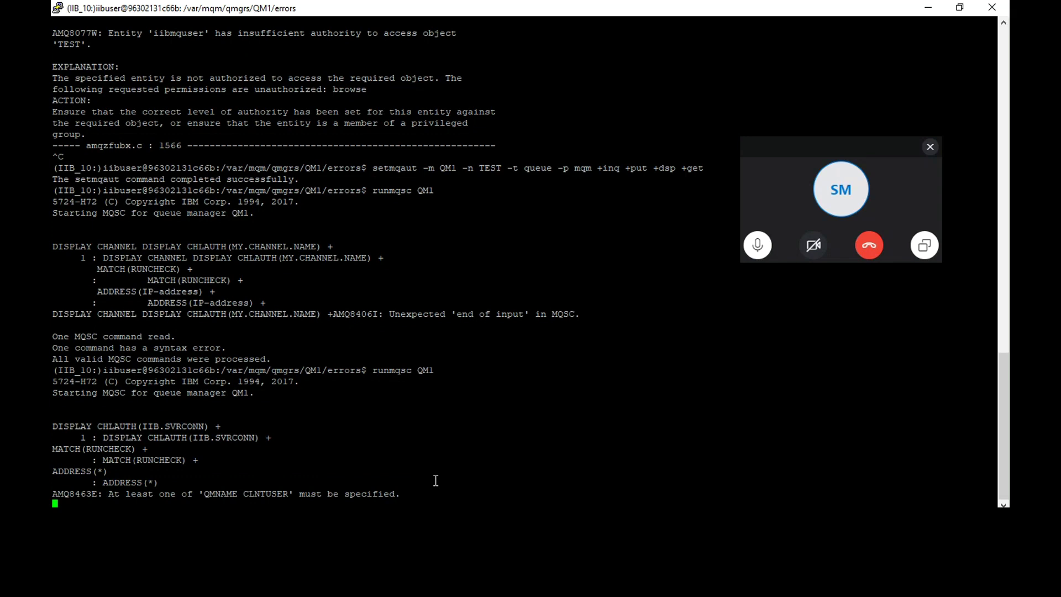
pyautogui.rightClick(436, 480)
pyautogui.press('BackSpace')
pyautogui.press('BackSpace')
pyautogui.press('BackSpace')
pyautogui.press('BackSpace')
pyautogui.press('BackSpace')
pyautogui.press('BackSpace')
pyautogui.press('BackSpace')
pyautogui.press('BackSpace')
pyautogui.press('BackSpace')
pyautogui.press('BackSpace')
# - Copy RUNCHECK from the terminal's MATCH line and open a blank Notepad document
pyautogui.moveTo(88, 449); pyautogui.dragTo(122, 451)
pyautogui.press('super')
pyautogui.write('NOTEP')
pyautogui.click(167, 200)
pyautogui.write('RUNCHECK')
pyautogui.press('BackSpace')
pyautogui.press('BackSpace')
pyautogui.press('BackSpace')
pyautogui.press('BackSpace')
pyautogui.press('BackSpace')
pyautogui.press('BackSpace')
pyautogui.press('BackSpace')
pyautogui.press('BackSpace')
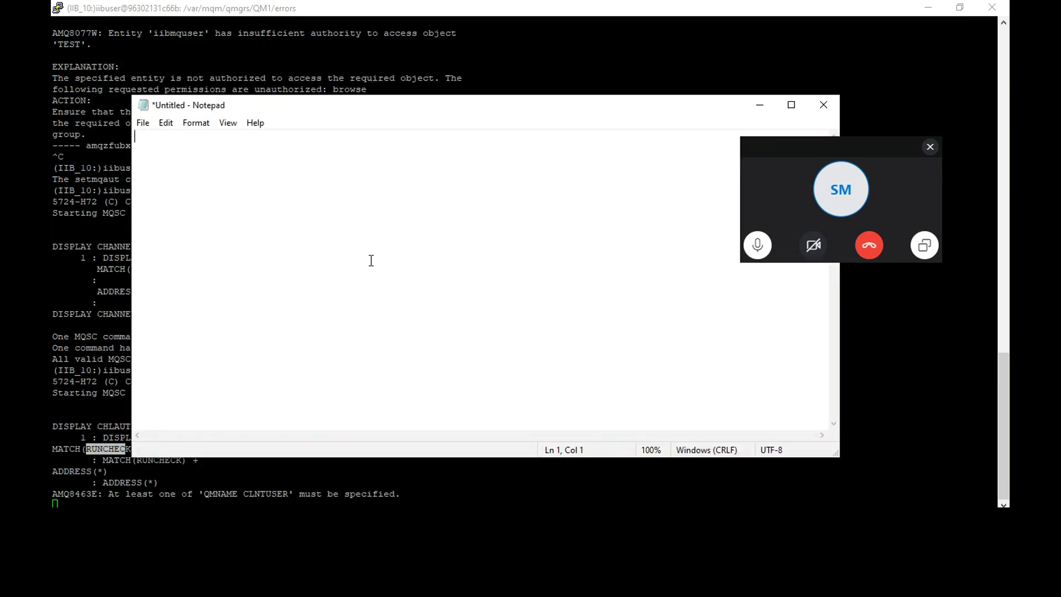
# - Copy the full DISPLAY CHLAUTH example command from the Stack Overflow answer and paste it into the Notepad document
pyautogui.click(389, 477)
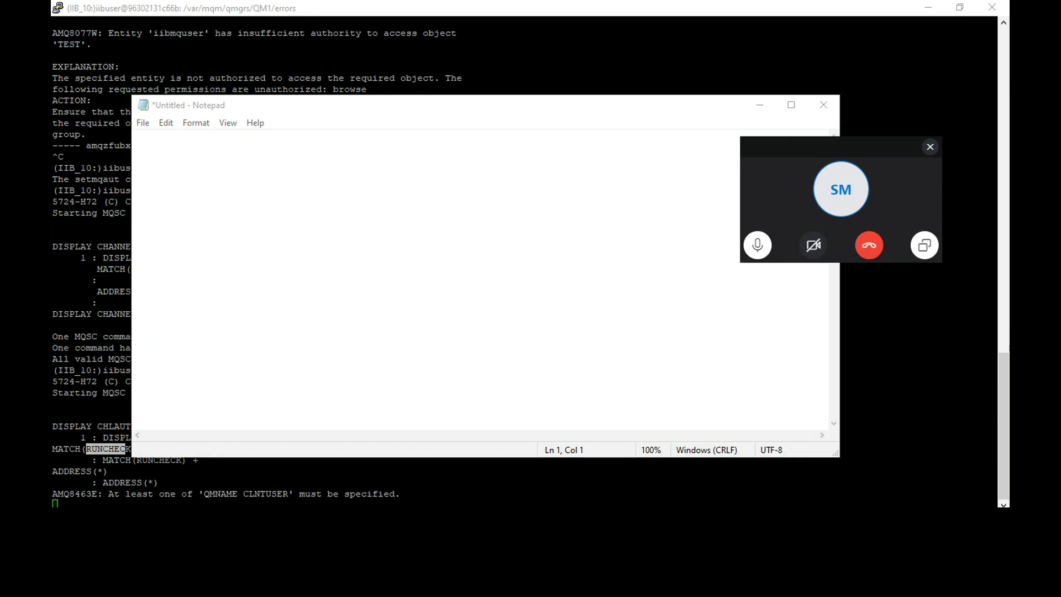
pyautogui.hotkey('alt', 'Tab')
pyautogui.rightClick(376, 269)
pyautogui.click(390, 277)
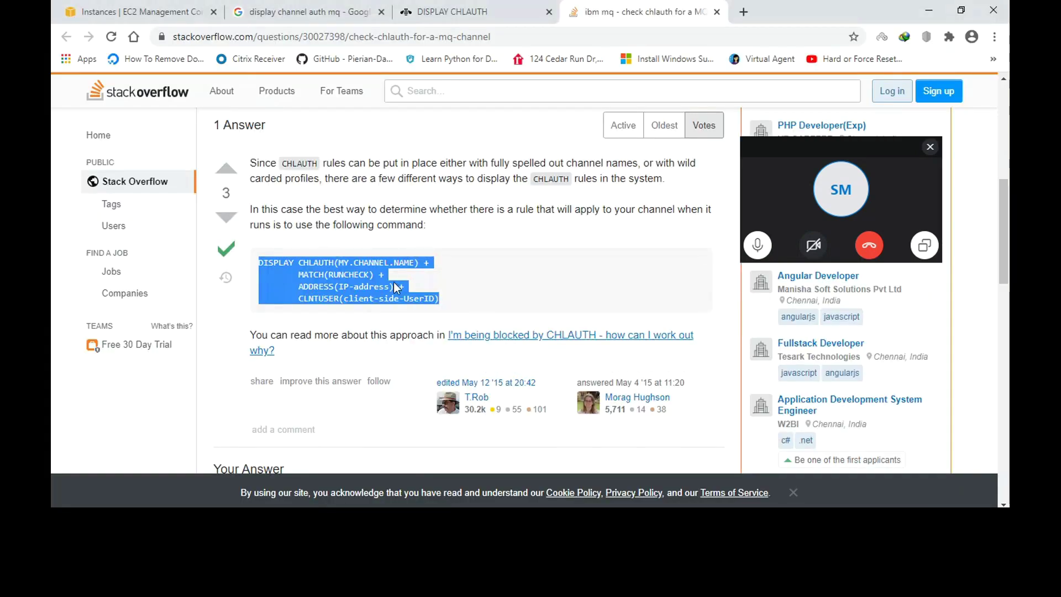
pyautogui.hotkey('alt', 'Tab')
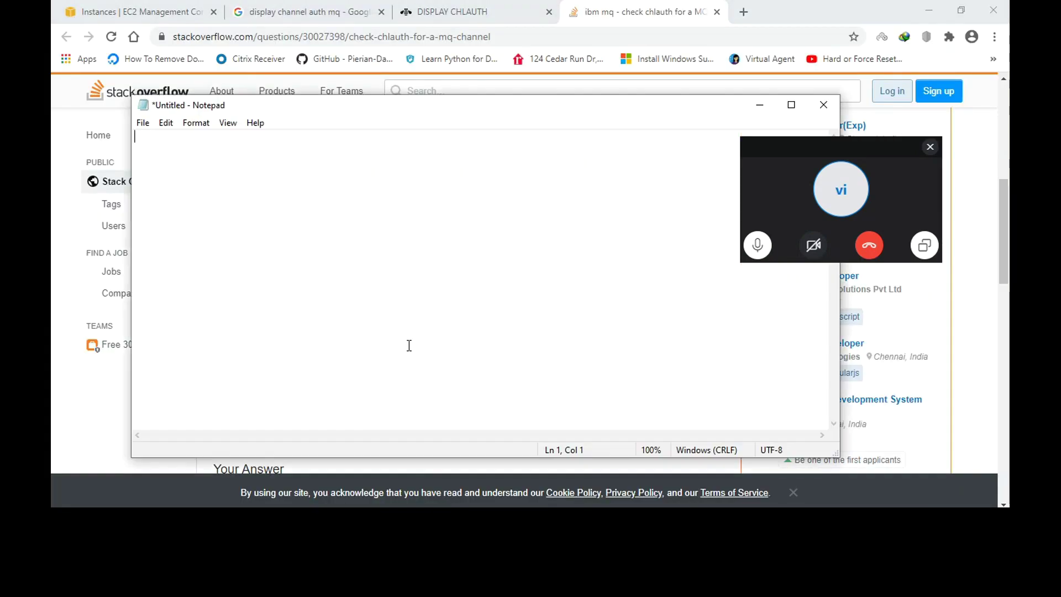
pyautogui.write('DISPLAY CHLAUTH(MY.CHANNEL.NAME) +         MATCH(RUNCHECK) +         ADDRESS(IP-address) +         CLNTUSER(client-side-UserID)')
# - Replace MY.CHANNEL.NAME in the pasted command with the channel name IIB.SVRCONN
pyautogui.click(226, 136)
pyautogui.moveTo(226, 135); pyautogui.dragTo(309, 137)
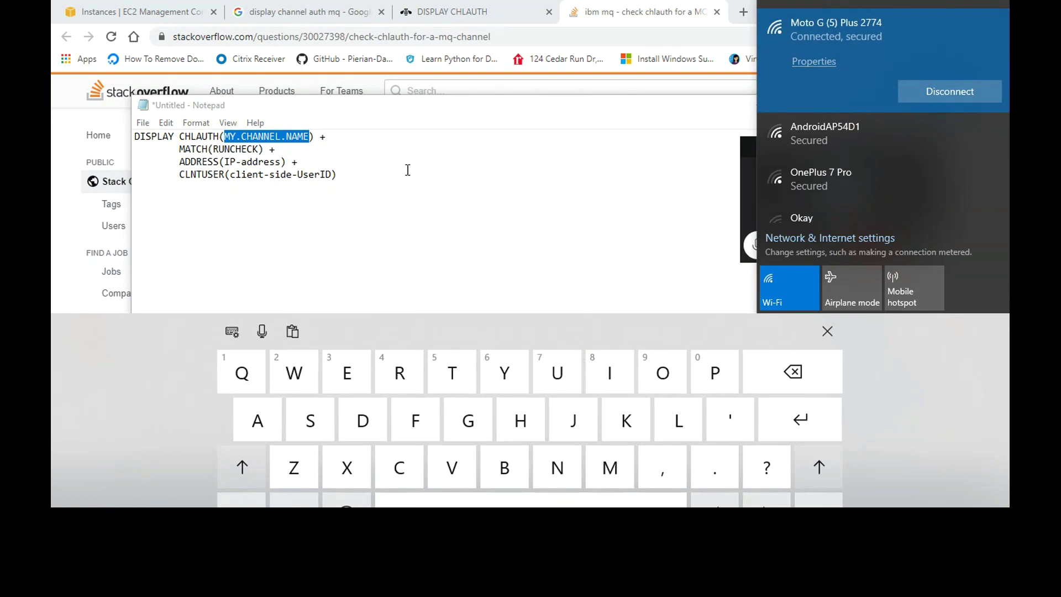
pyautogui.click(300, 146)
pyautogui.moveTo(310, 42); pyautogui.dragTo(225, 45)
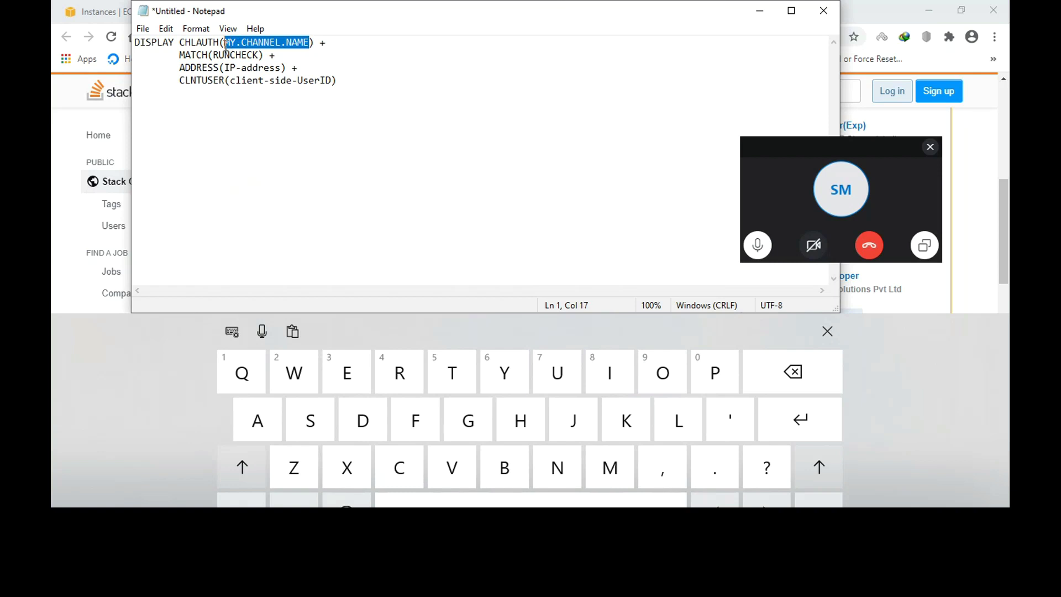
pyautogui.click(610, 374)
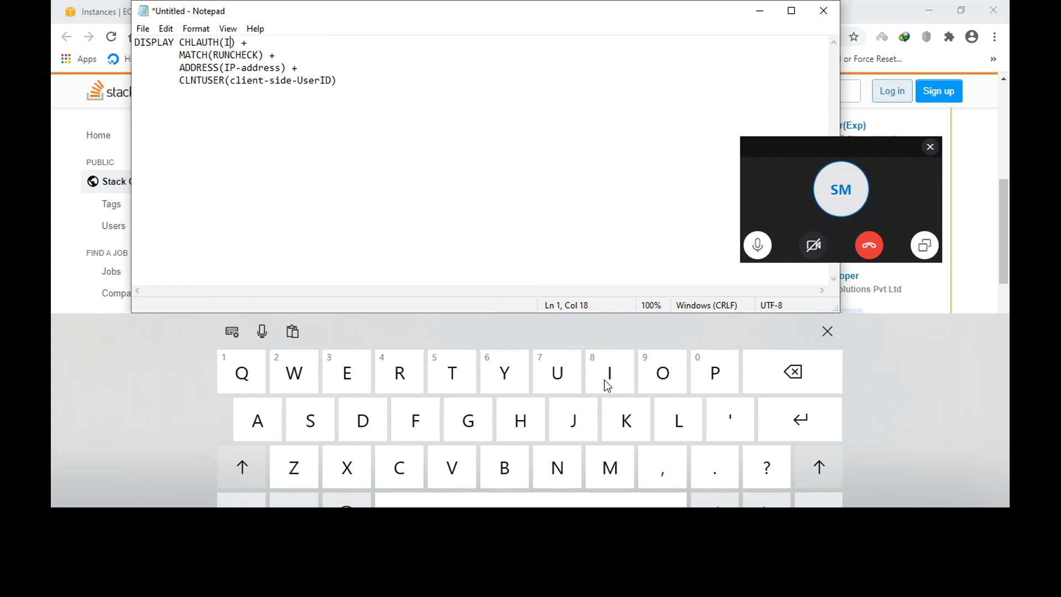
pyautogui.click(251, 468)
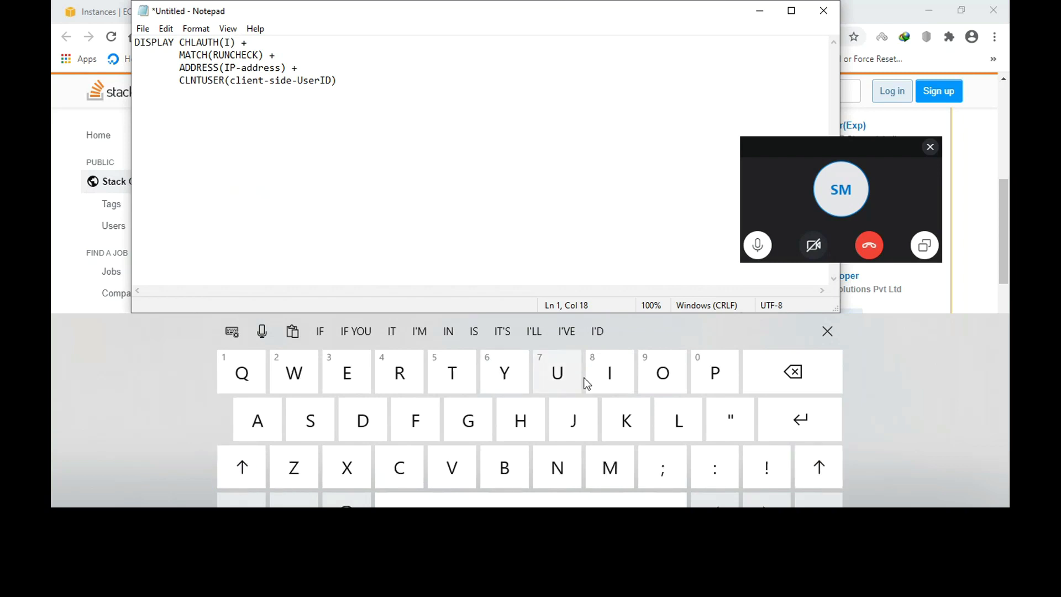
pyautogui.click(605, 375)
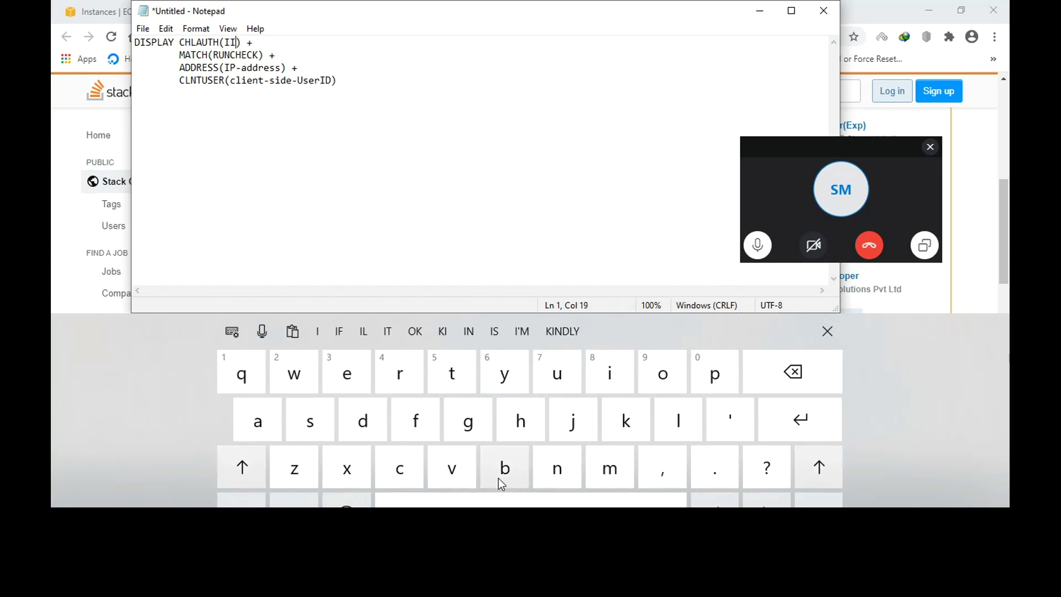
pyautogui.write('B.')
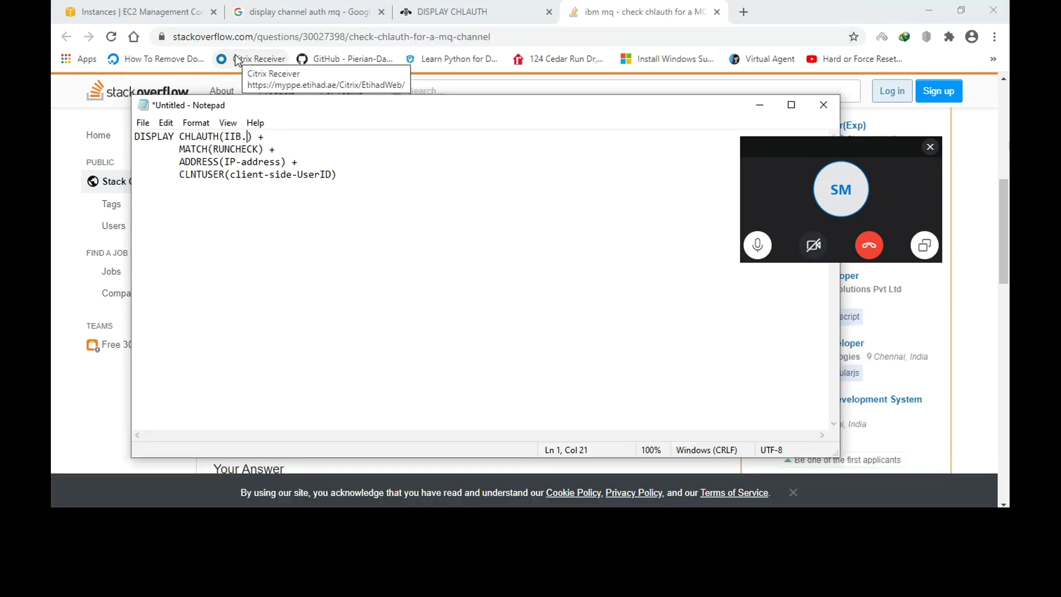
pyautogui.write('SVRC')
pyautogui.press('BackSpace')
pyautogui.write('CONN')
# - Delete RUNCHECK from inside the MATCH parentheses on the second line
pyautogui.press('Down')
pyautogui.press('Left')
pyautogui.press('Left')
pyautogui.press('Left')
pyautogui.press('Left')
pyautogui.press('BackSpace')
pyautogui.press('BackSpace')
pyautogui.press('BackSpace')
pyautogui.press('BackSpace')
pyautogui.press('BackSpace')
pyautogui.press('BackSpace')
pyautogui.press('BackSpace')
pyautogui.press('BackSpace')
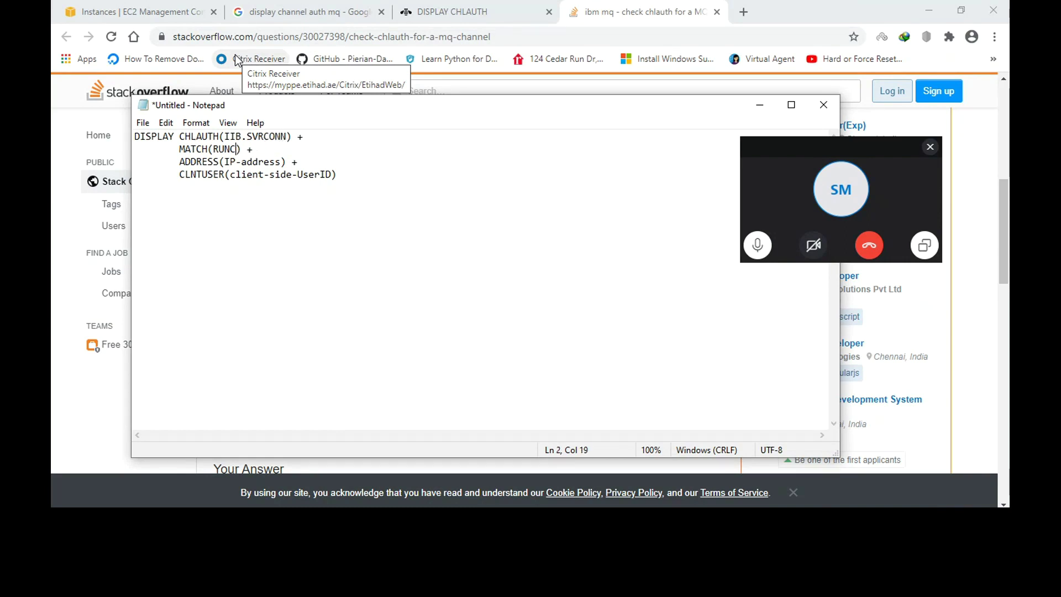
pyautogui.write('m')
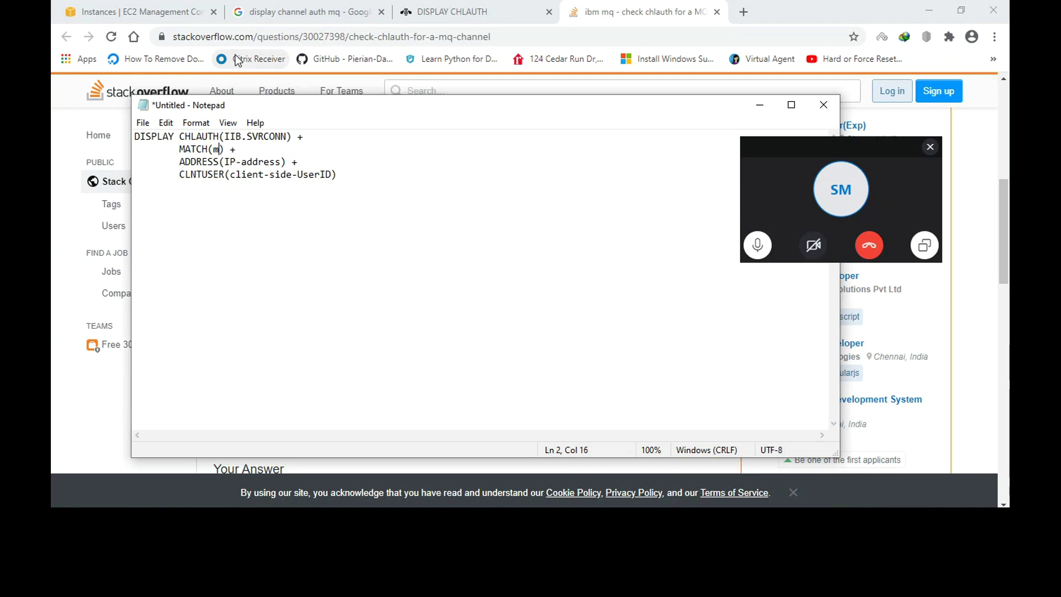
pyautogui.press('BackSpace')
pyautogui.write('bmqu')
pyautogui.press('BackSpace')
pyautogui.press('BackSpace')
pyautogui.press('BackSpace')
pyautogui.press('BackSpace')
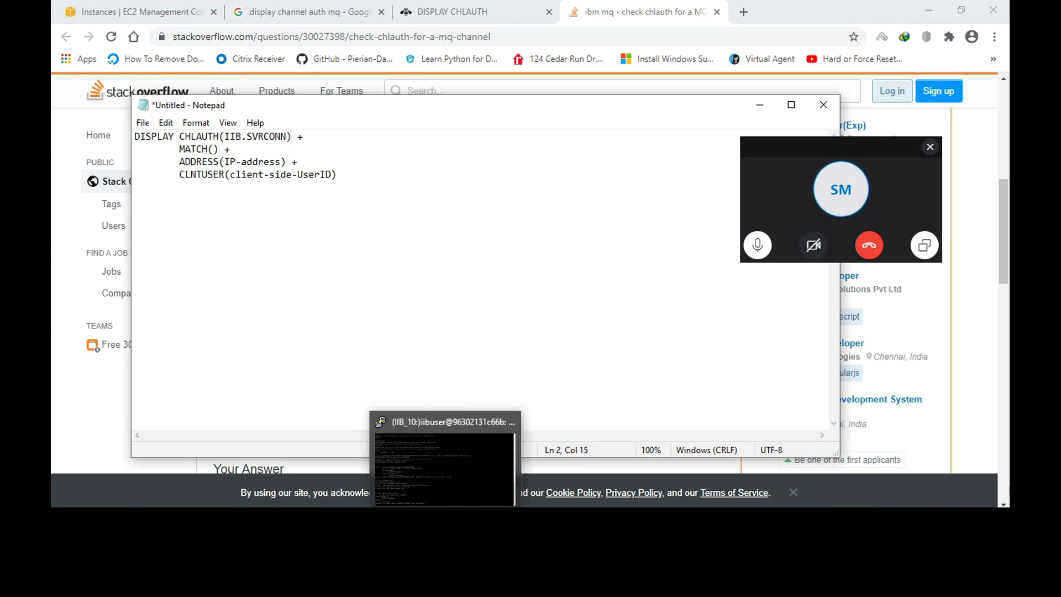
pyautogui.click(610, 372)
pyautogui.click(611, 370)
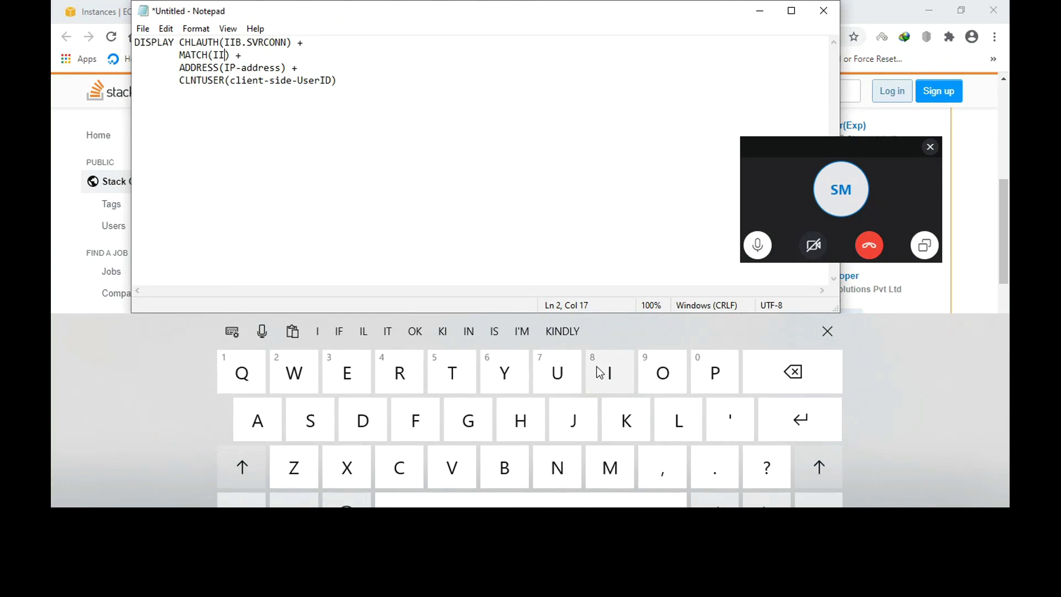
pyautogui.press('BackSpace')
pyautogui.press('BackSpace')
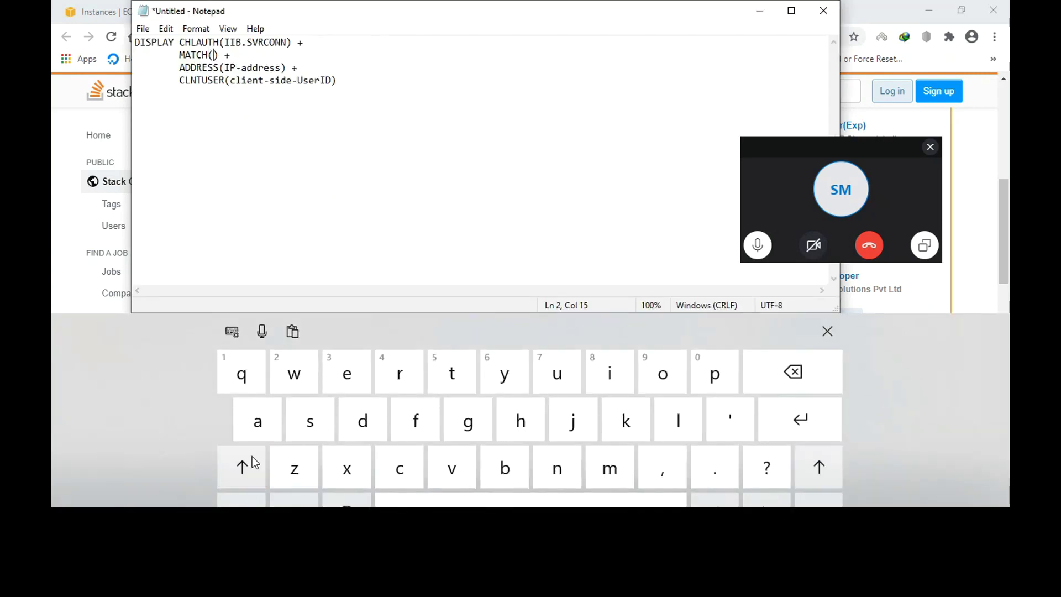
# - Enter iibmquser as the value inside the MATCH parentheses
pyautogui.click(610, 374)
pyautogui.click(611, 378)
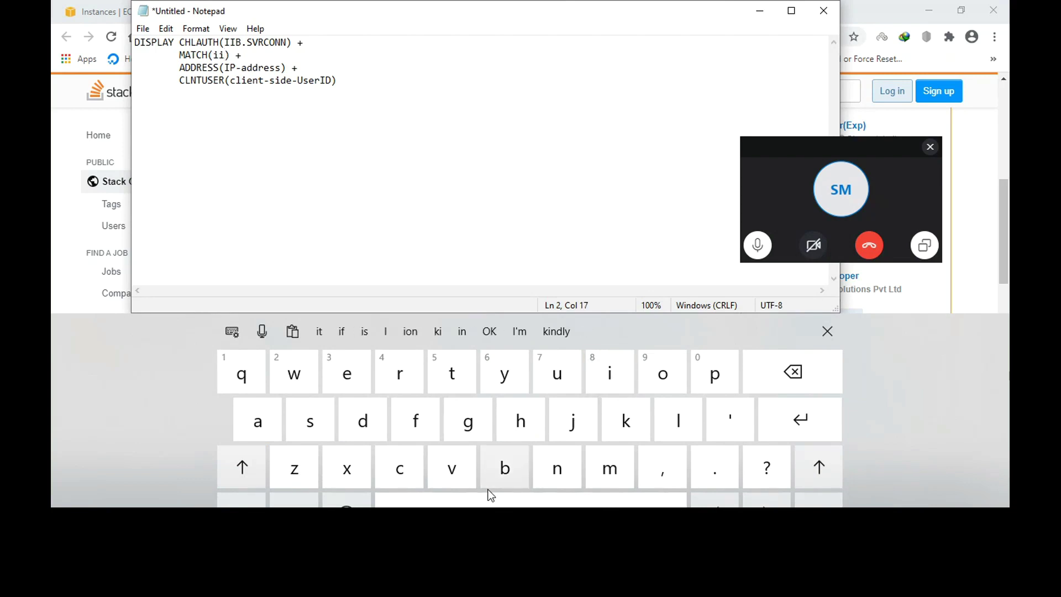
pyautogui.click(500, 476)
pyautogui.click(612, 469)
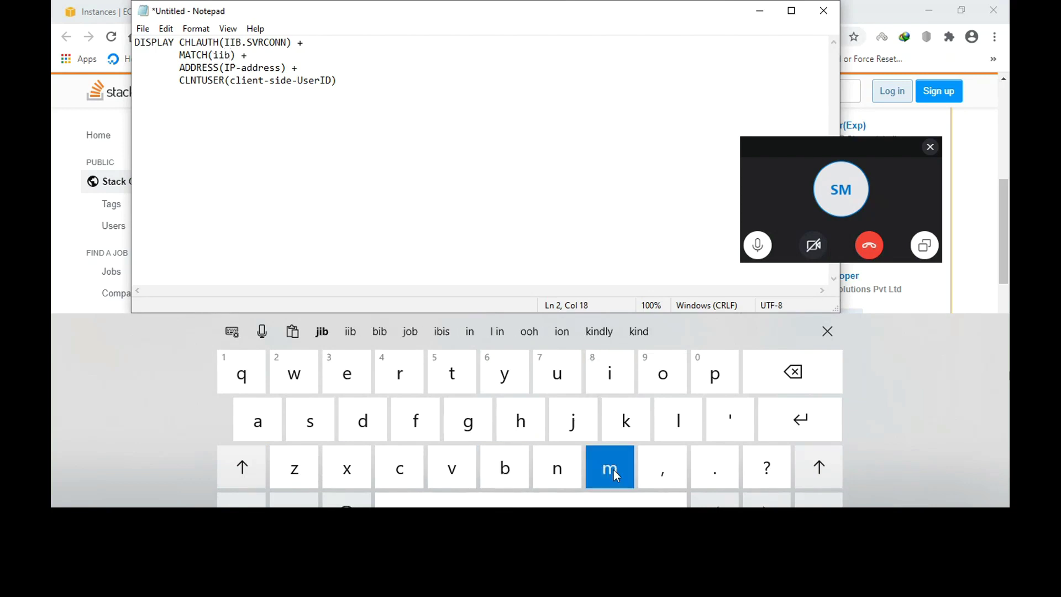
pyautogui.click(244, 376)
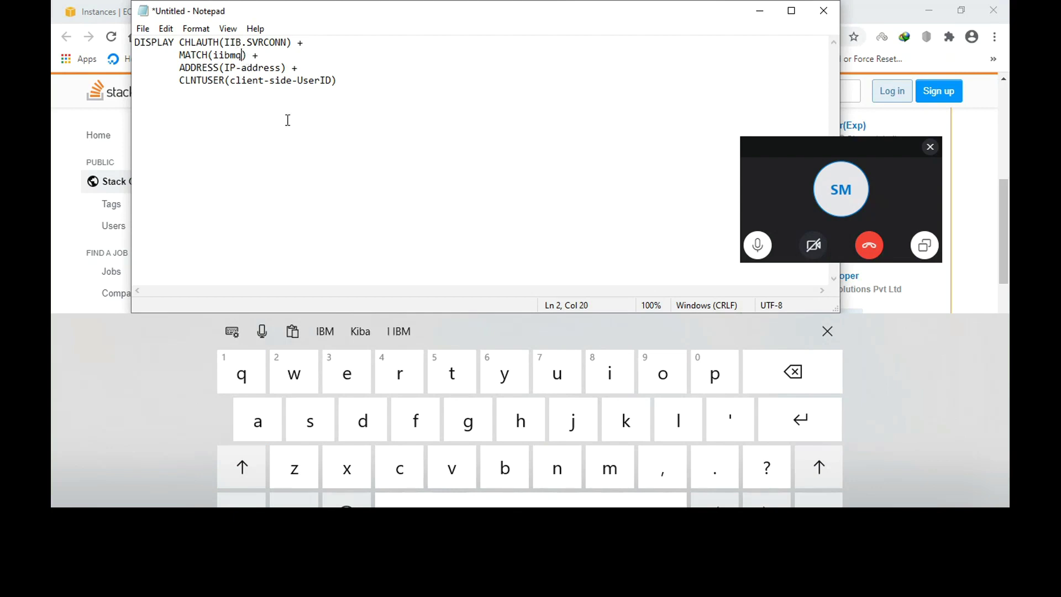
pyautogui.write('user')
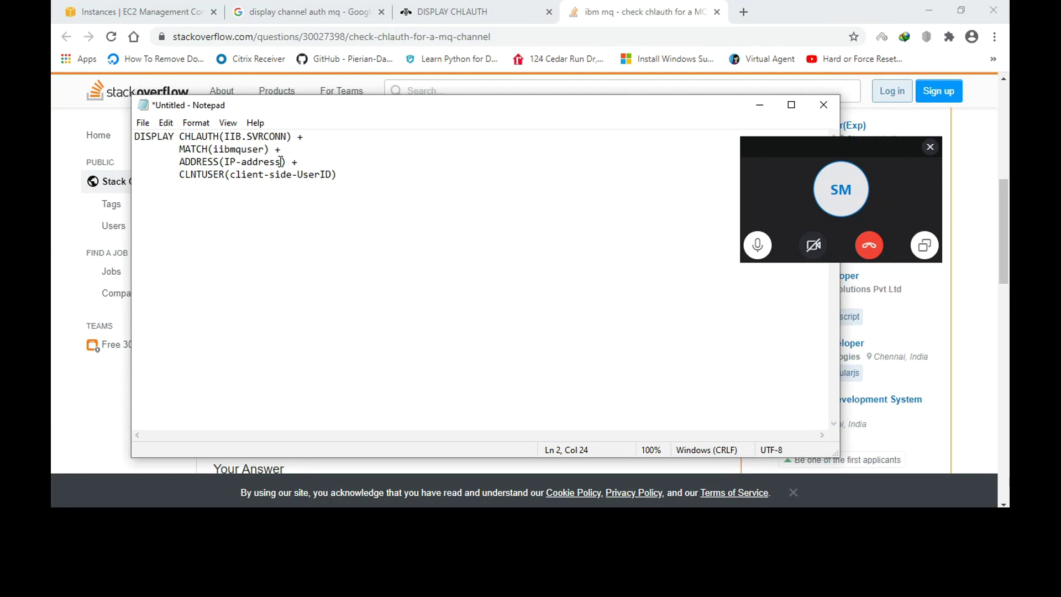
# - Set the ADDRESS value to * and remove the CLNTUSER line along with the trailing + after ADDRESS(*)
pyautogui.moveTo(282, 162); pyautogui.dragTo(226, 163)
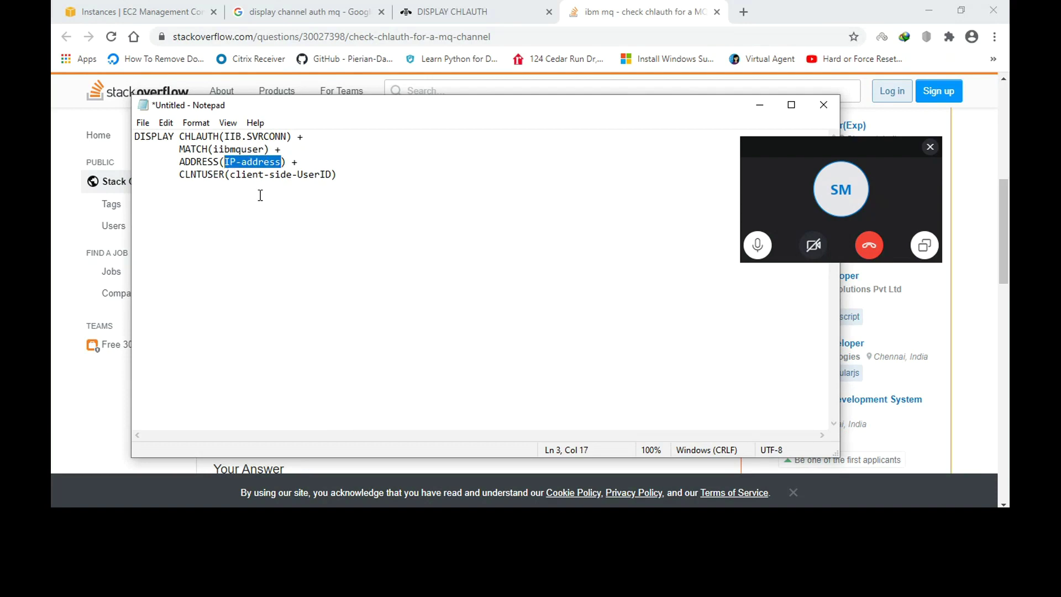
pyautogui.write('*')
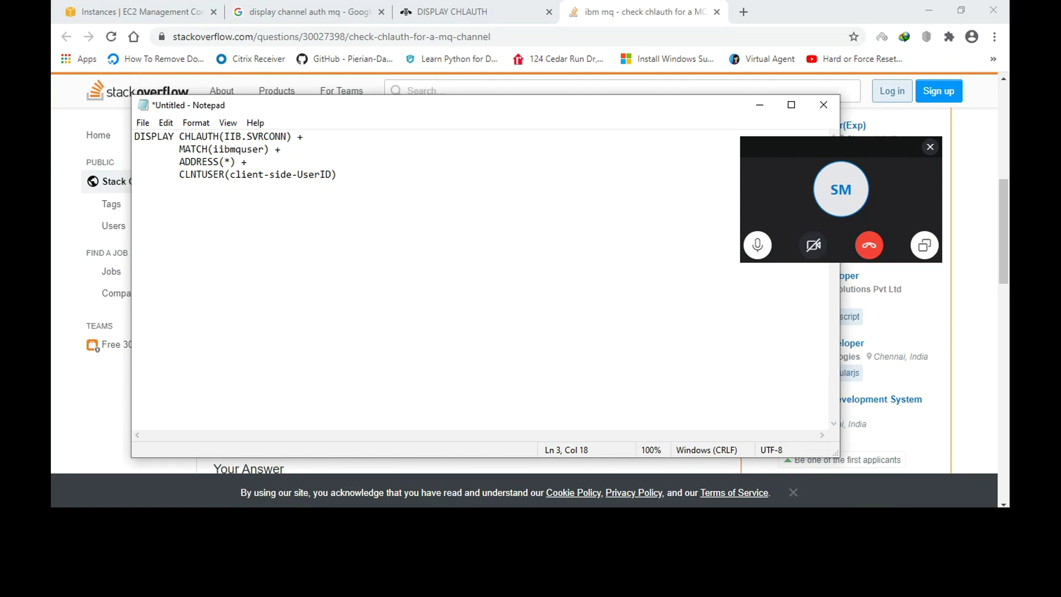
pyautogui.moveTo(340, 175); pyautogui.dragTo(175, 178)
pyautogui.press('Delete')
pyautogui.press('BackSpace')
pyautogui.press('BackSpace')
pyautogui.press('BackSpace')
pyautogui.press('BackSpace')
pyautogui.press('BackSpace')
pyautogui.press('BackSpace')
pyautogui.press('BackSpace')
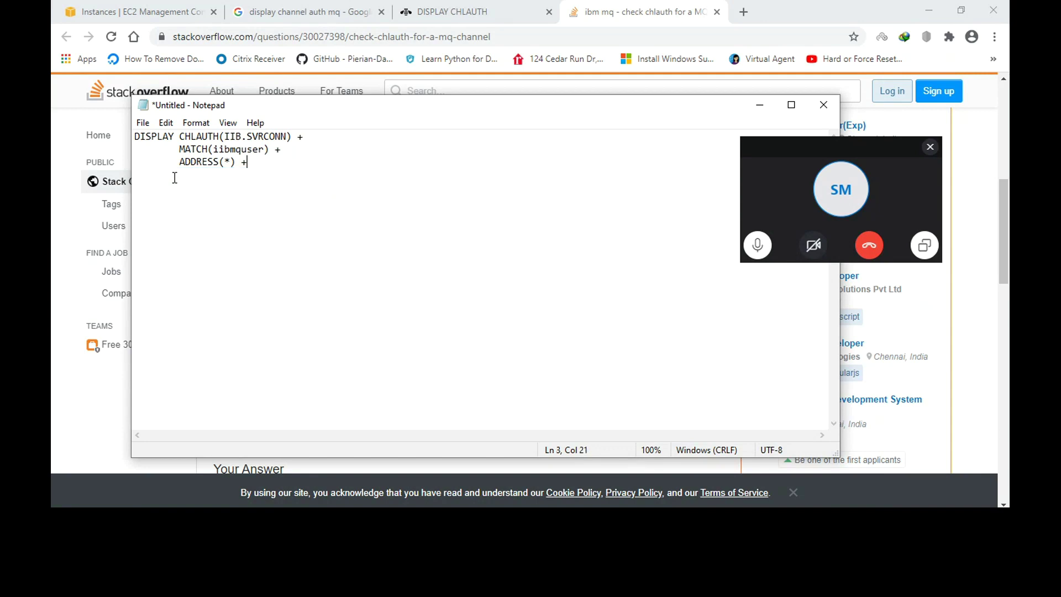
pyautogui.press('BackSpace')
pyautogui.press('BackSpace')
# - Replace iibmquser inside the MATCH parentheses with RUNCHECK, copied from the command in the Stack Overflow answer
pyautogui.hotkey('ctrl', 'a')
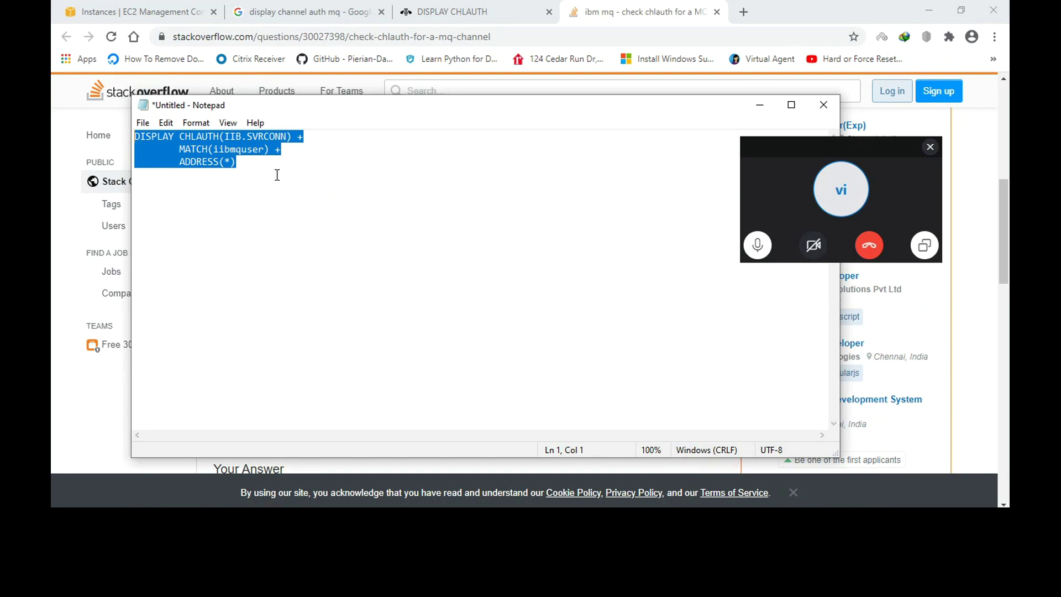
pyautogui.click(240, 162)
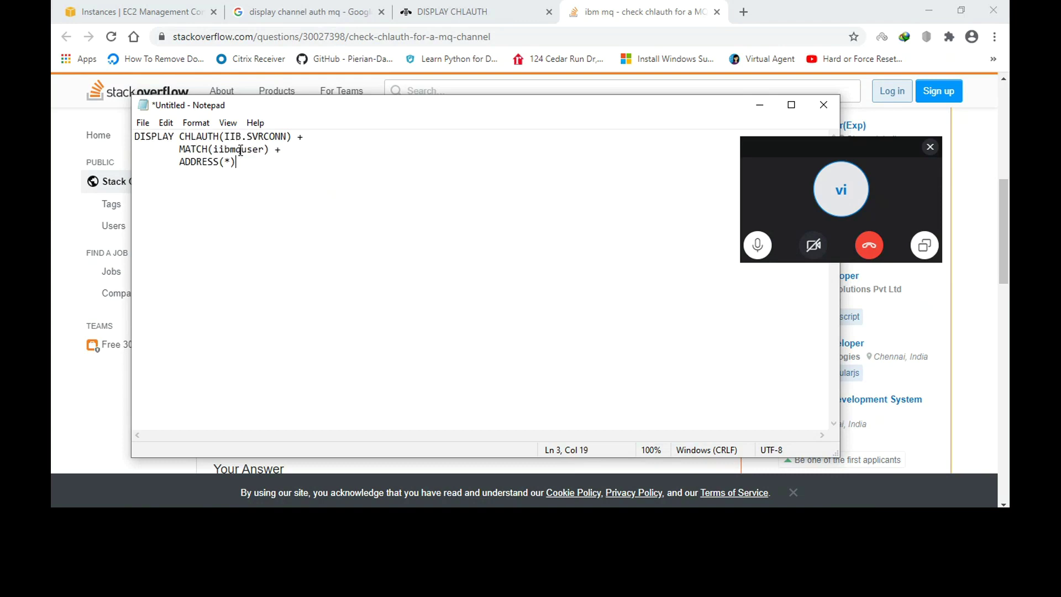
pyautogui.doubleClick(241, 149)
pyautogui.moveTo(436, 95); pyautogui.dragTo(439, 323)
pyautogui.click(372, 275)
pyautogui.doubleClick(348, 275)
pyautogui.hotkey('ctrl', 'c')
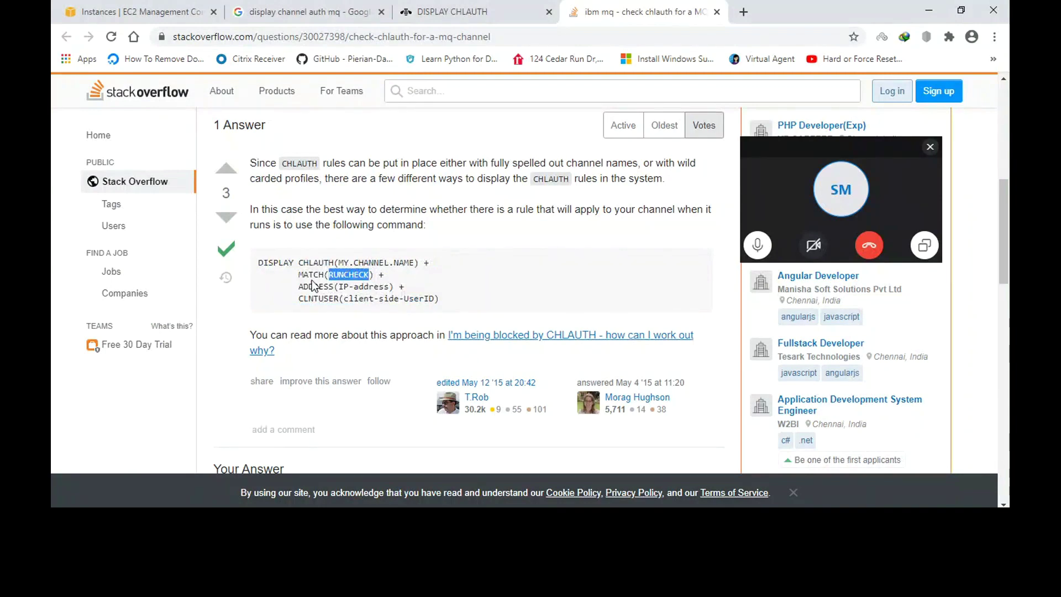
pyautogui.hotkey('alt', 'Tab')
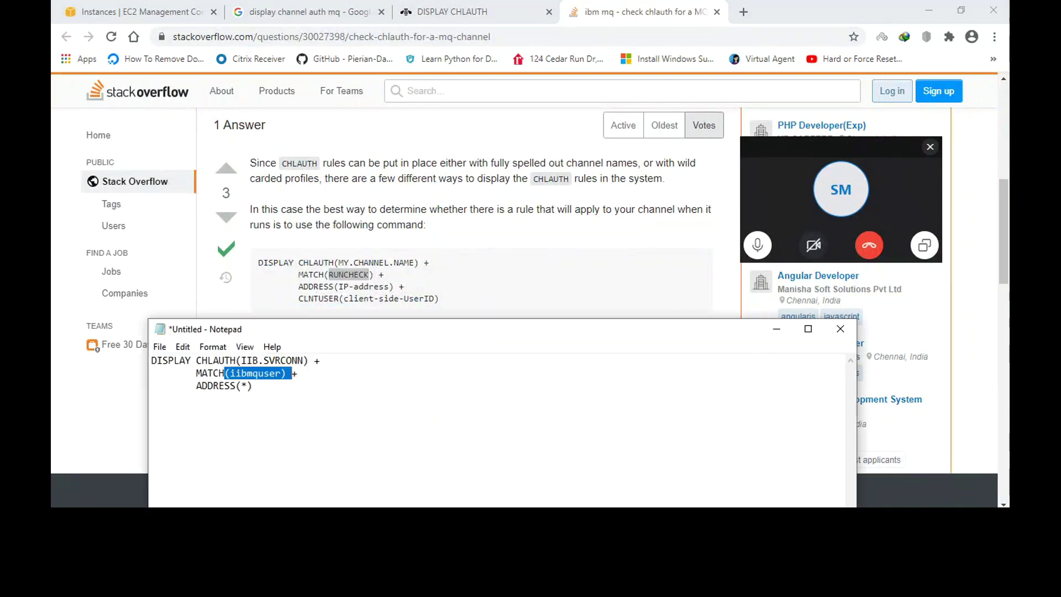
pyautogui.click(271, 373)
pyautogui.moveTo(230, 374); pyautogui.dragTo(280, 375)
pyautogui.hotkey('ctrl', 'v')
# - Continue the ADDRESS(*) line with + and add the CLNTUSER(client-side-UserID) line, copied from the Stack Overflow answer, beneath it
pyautogui.click(272, 385)
pyautogui.write('+')
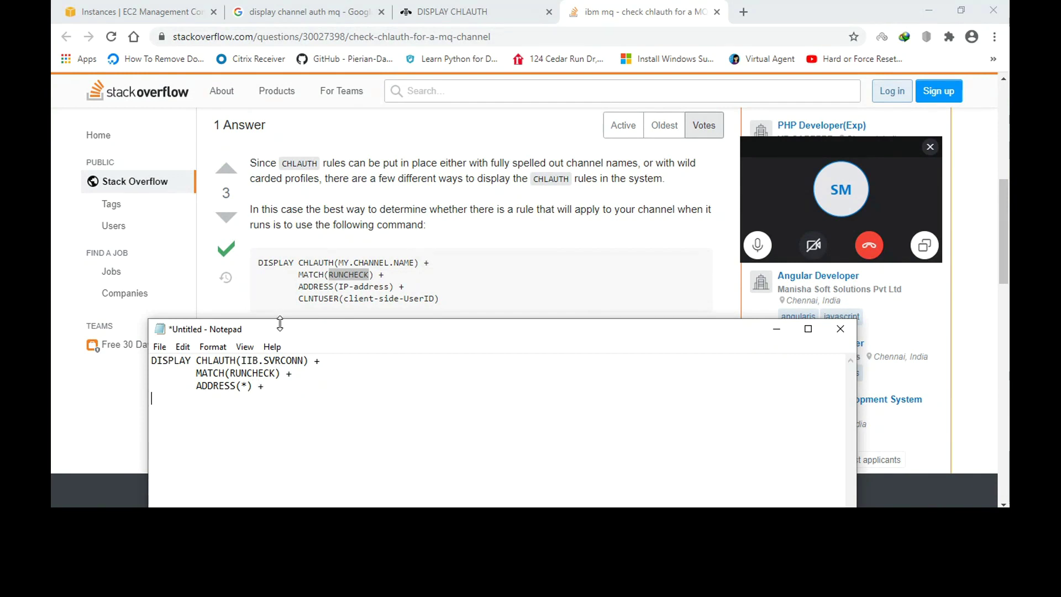
pyautogui.moveTo(298, 298); pyautogui.dragTo(440, 298)
pyautogui.hotkey('ctrl', 'c')
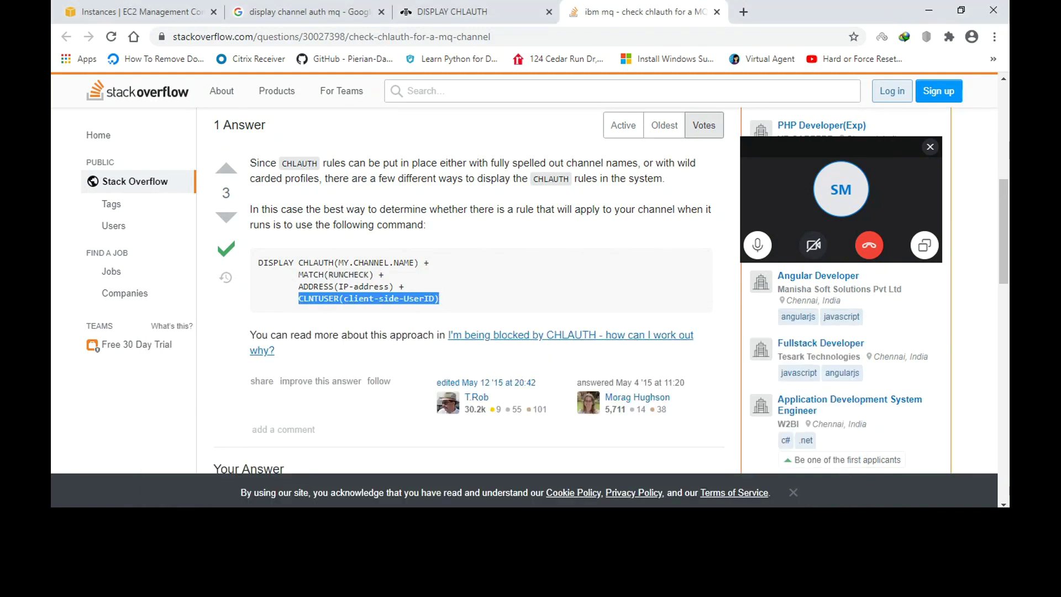
pyautogui.hotkey('alt', 'Tab')
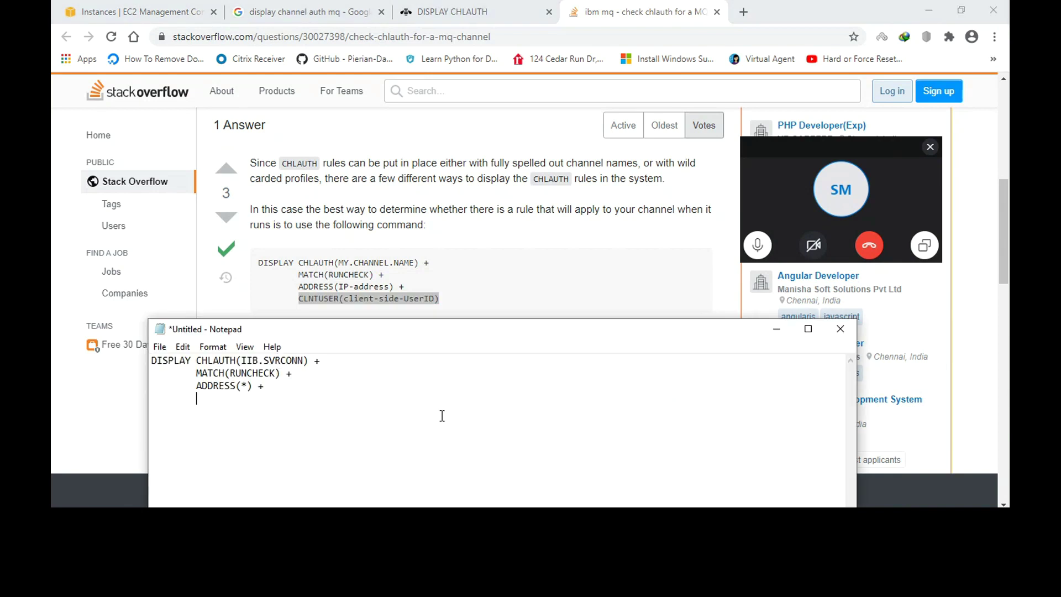
pyautogui.hotkey('ctrl', 'v')
# - Replace the client-side-UserID placeholder in the CLNTUSER parentheses with iibmquser
pyautogui.moveTo(250, 398); pyautogui.dragTo(349, 399)
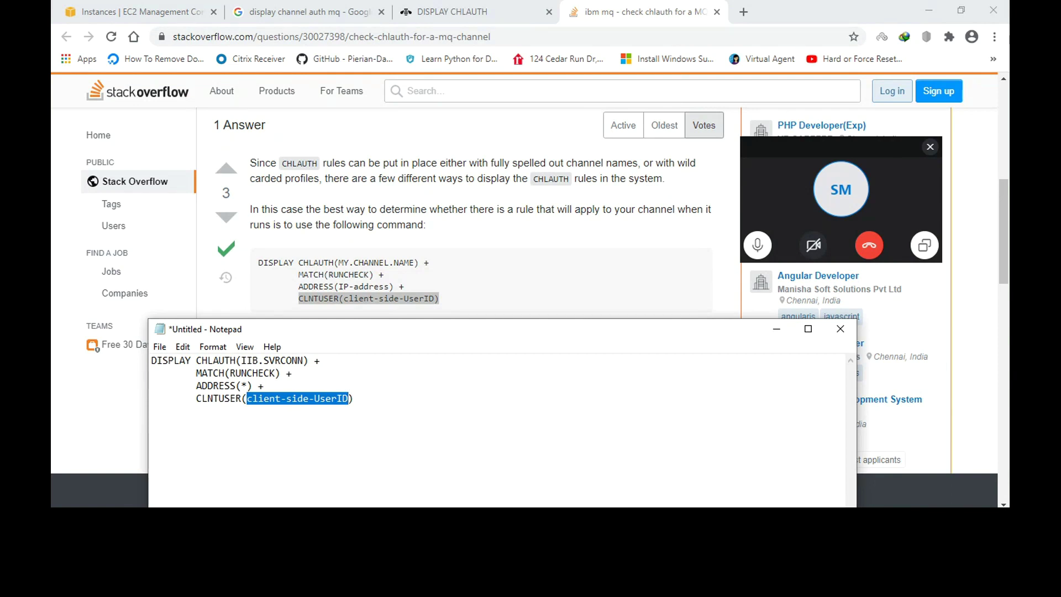
pyautogui.click(629, 382)
pyautogui.click(629, 381)
pyautogui.click(764, 377)
pyautogui.click(764, 377)
pyautogui.click(251, 475)
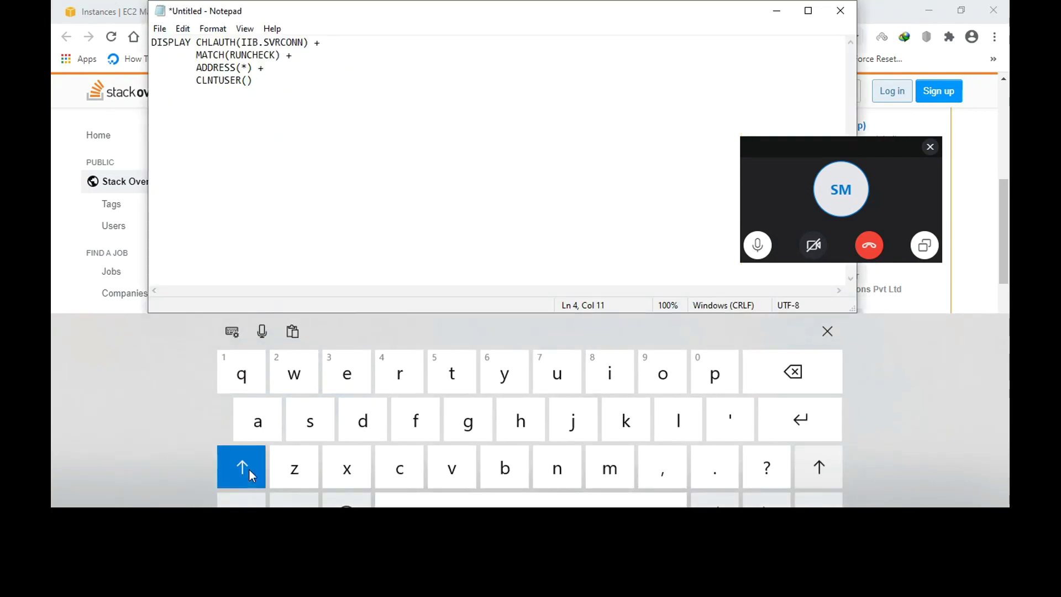
pyautogui.click(612, 367)
pyautogui.click(611, 367)
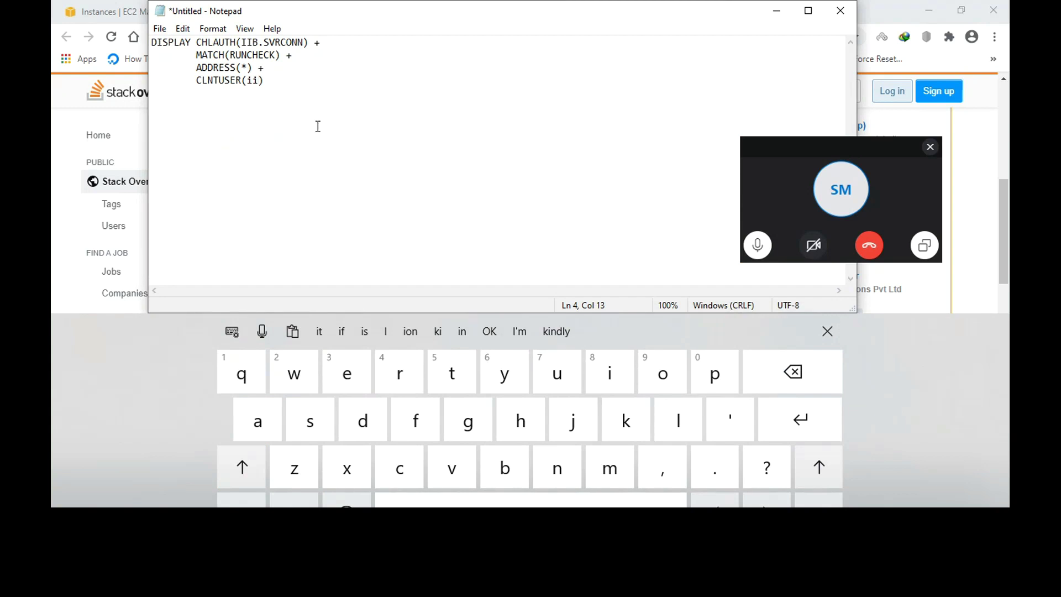
pyautogui.write('bmquser')
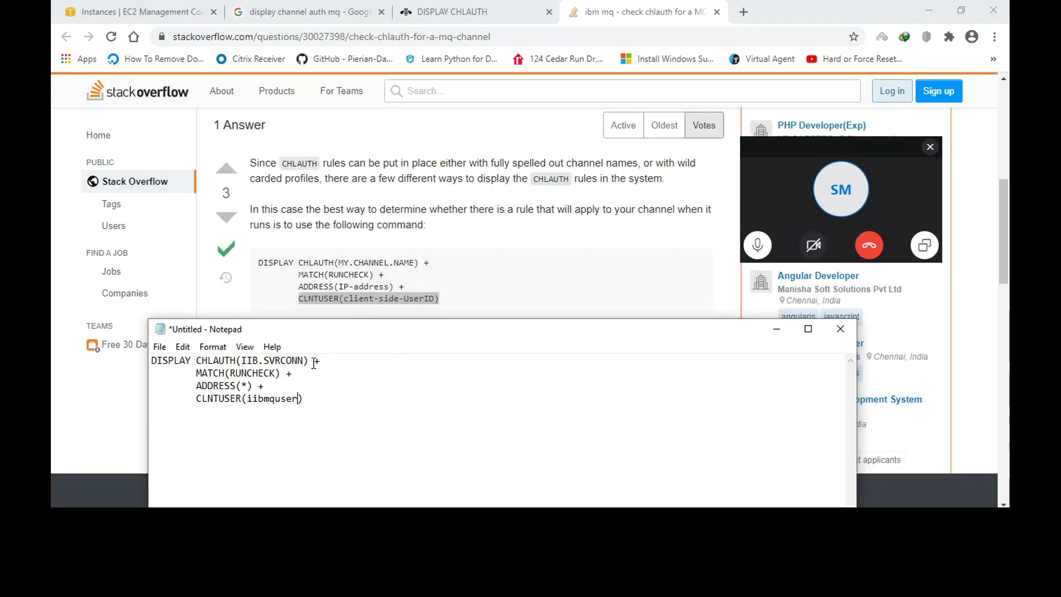
pyautogui.write(')')
# - Copy the four-line DISPLAY CHLAUTH command from Notepad and run it in the terminal's MQSC session for QM1
pyautogui.moveTo(315, 406); pyautogui.dragTo(147, 357)
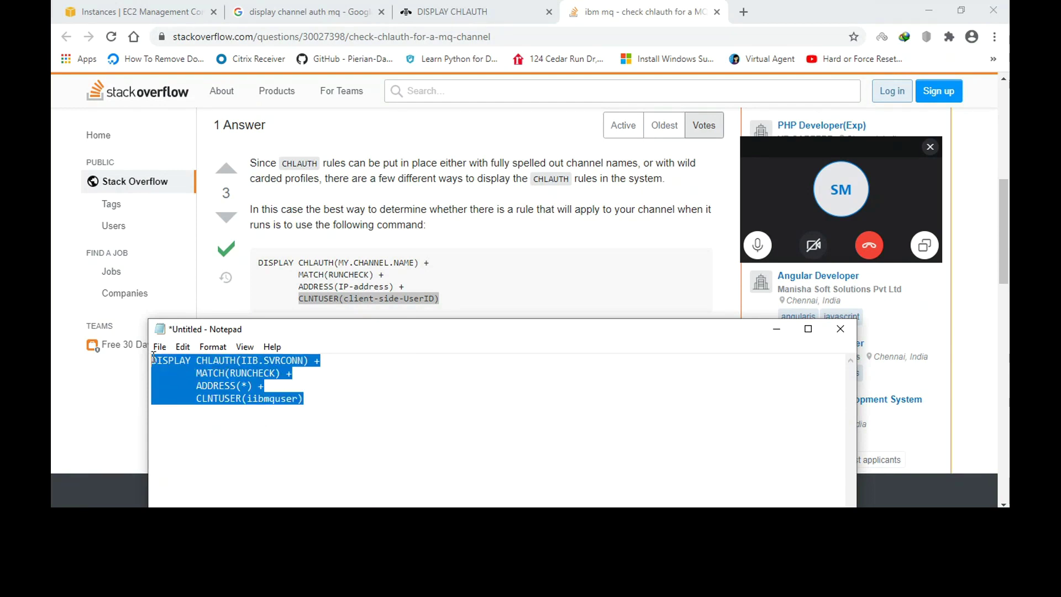
pyautogui.click(769, 330)
pyautogui.hotkey('alt', 'Tab')
pyautogui.rightClick(412, 356)
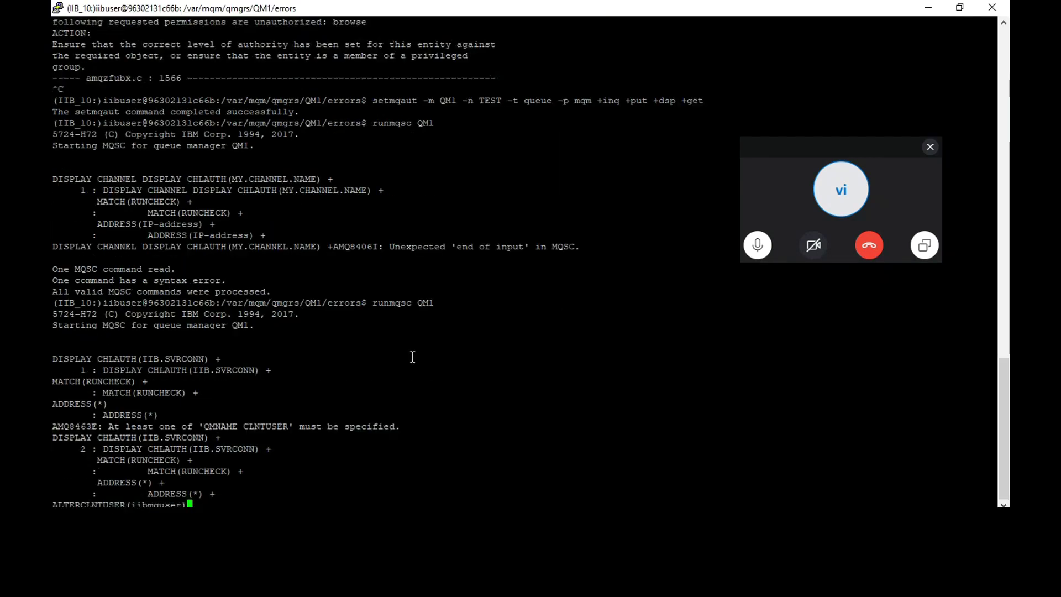
pyautogui.press('Return')
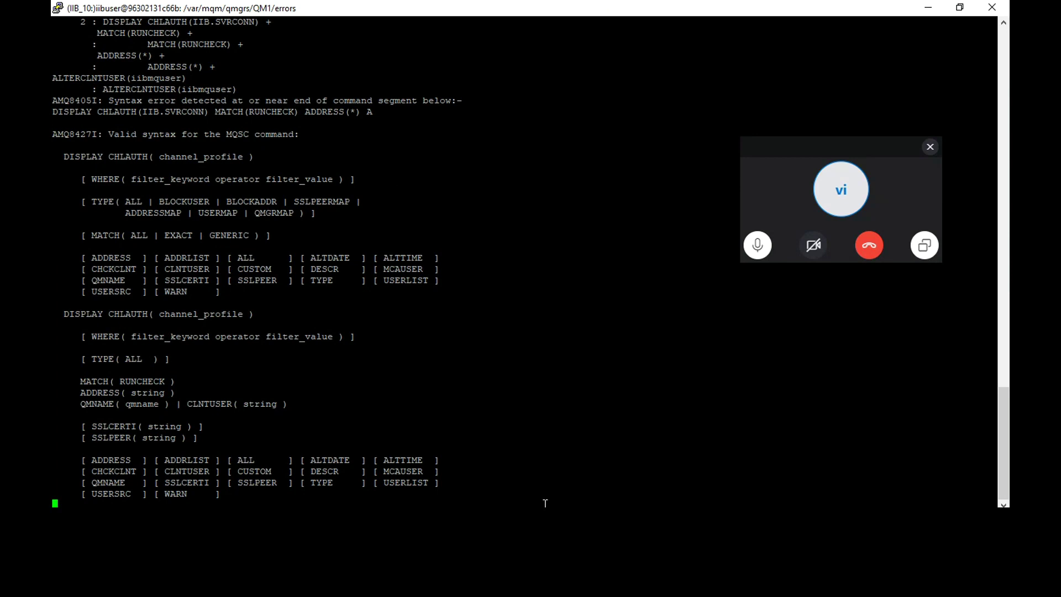
# - Back in Notepad, remove the + after CHLAUTH(IIB.SVRCONN) and join MATCH(RUNCHECK) onto the first line
pyautogui.hotkey('alt', 'Tab')
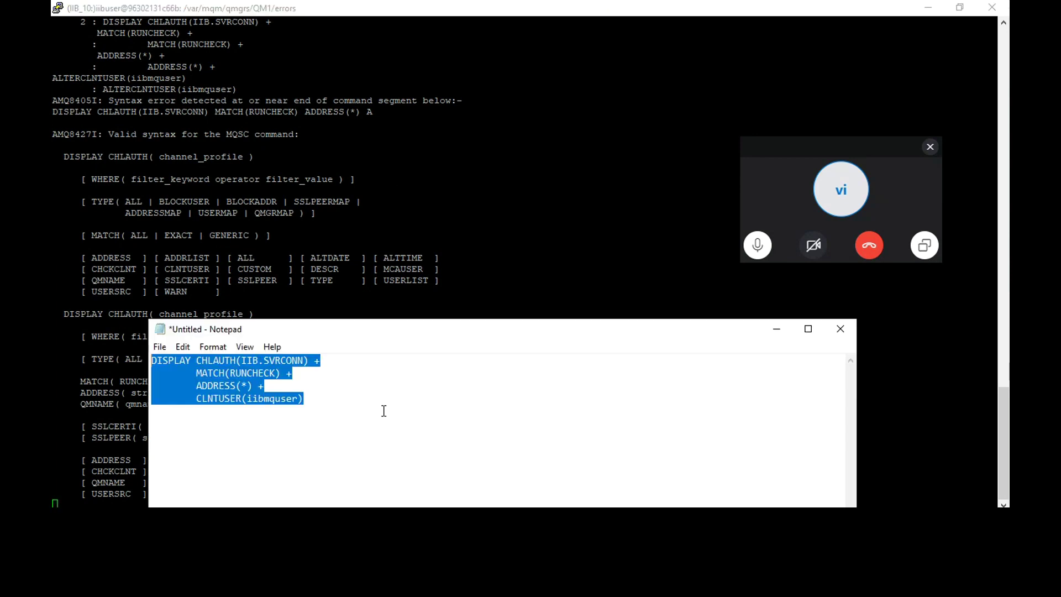
pyautogui.click(199, 380)
pyautogui.click(332, 363)
pyautogui.press('BackSpace')
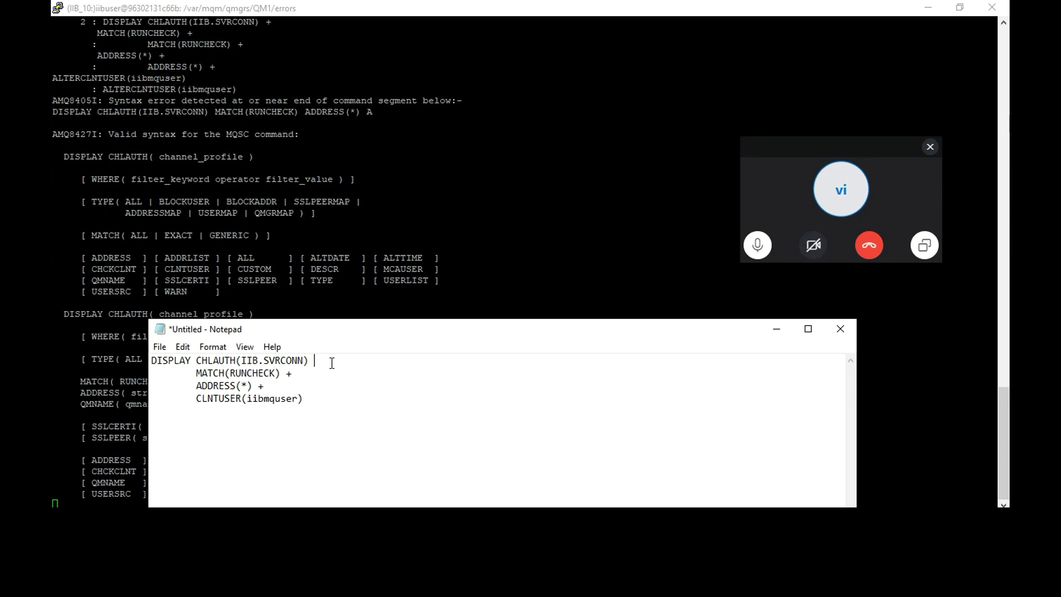
pyautogui.press('Delete')
pyautogui.press('Delete')
pyautogui.press('Delete')
pyautogui.press('Delete')
pyautogui.press('Delete')
pyautogui.press('Delete')
pyautogui.press('Delete')
pyautogui.press('Delete')
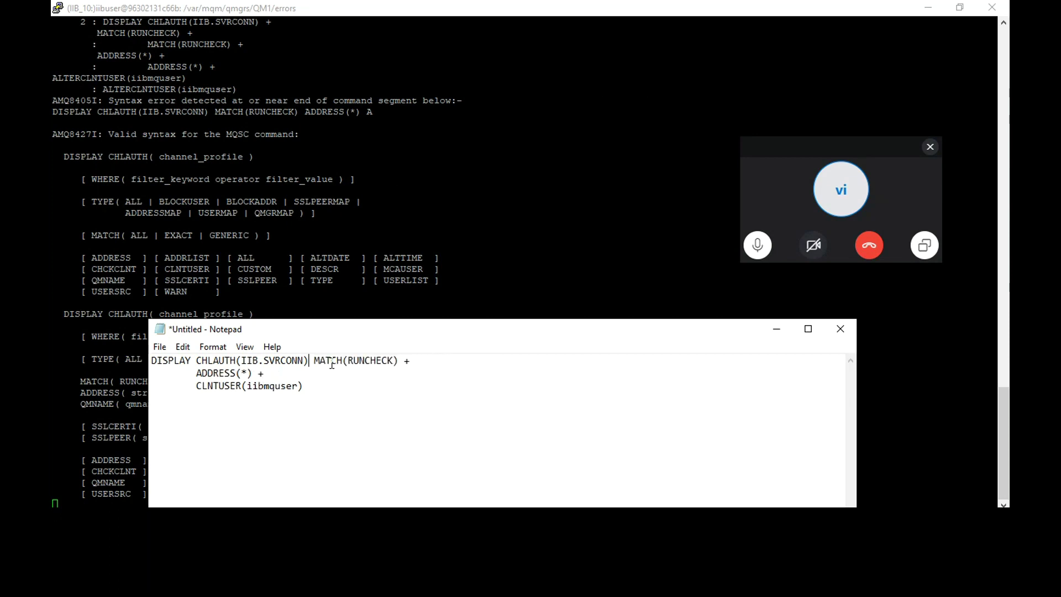
# - Remove the + after MATCH(RUNCHECK) and join ADDRESS(*) onto the first line of the command
pyautogui.click(409, 362)
pyautogui.press('Delete')
pyautogui.press('Delete')
pyautogui.press('Delete')
pyautogui.press('Delete')
pyautogui.press('Delete')
pyautogui.press('Delete')
pyautogui.press('Delete')
pyautogui.press('Delete')
pyautogui.press('Delete')
pyautogui.press('Delete')
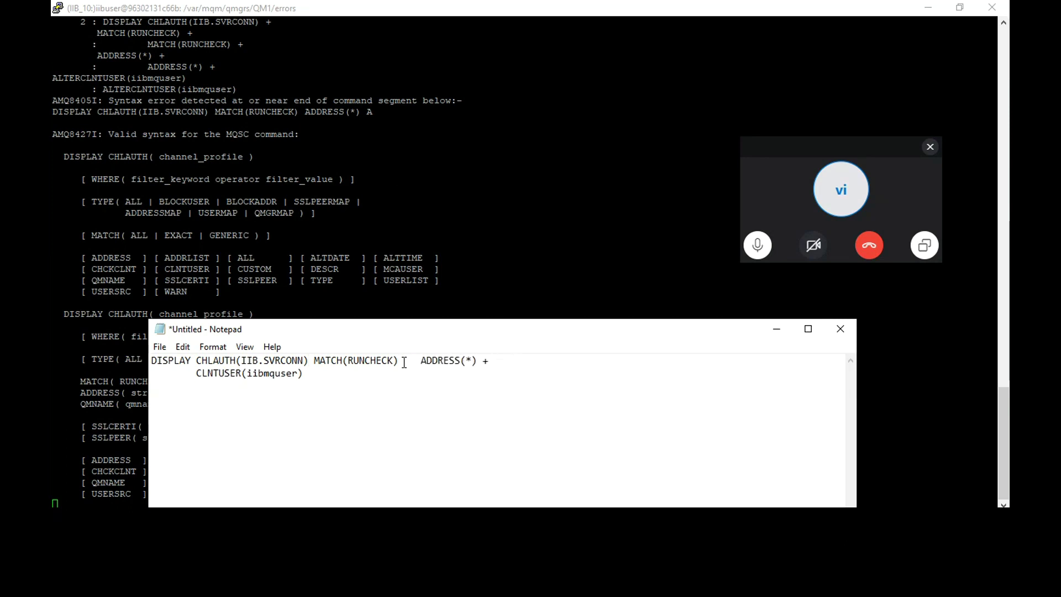
# - Remove the + after ADDRESS(*) and join CLNTUSER(iibmquser) onto the same line with its full keyword, making a one-line command
pyautogui.moveTo(484, 362); pyautogui.dragTo(466, 363)
pyautogui.press('Delete')
pyautogui.press('Delete')
pyautogui.press('Delete')
pyautogui.press('Delete')
pyautogui.press('Delete')
pyautogui.press('Delete')
pyautogui.press('Delete')
pyautogui.press('Delete')
pyautogui.press('Delete')
pyautogui.press('Delete')
pyautogui.press('Delete')
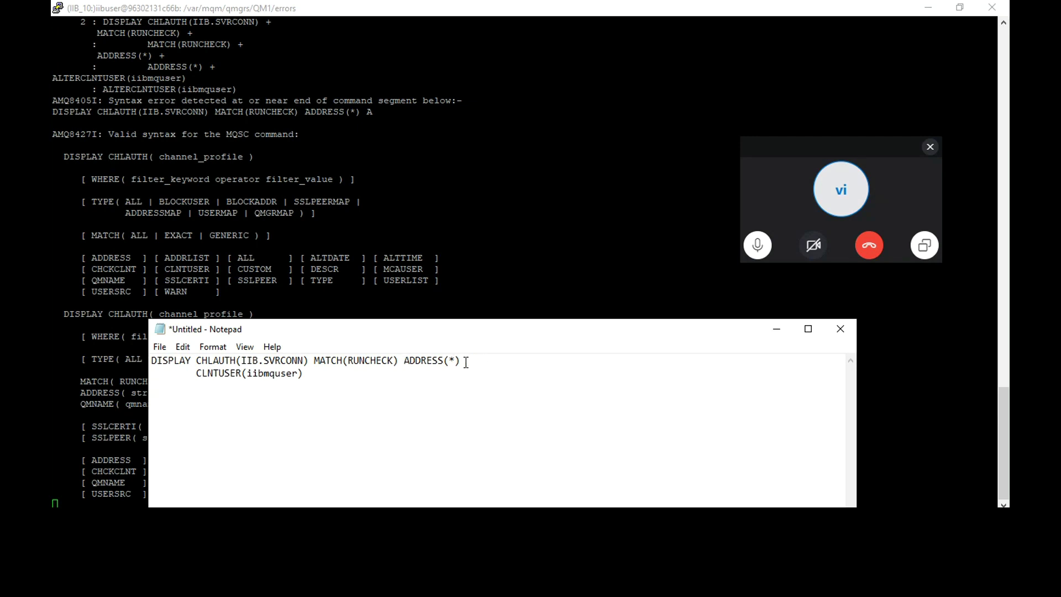
pyautogui.click(591, 360)
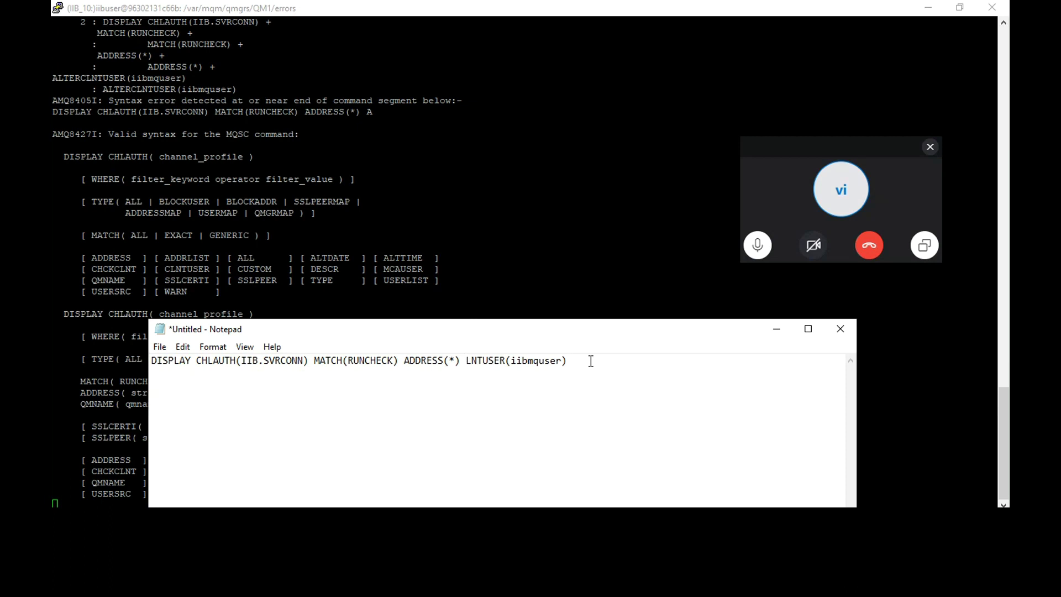
pyautogui.hotkey('ctrl', 'a')
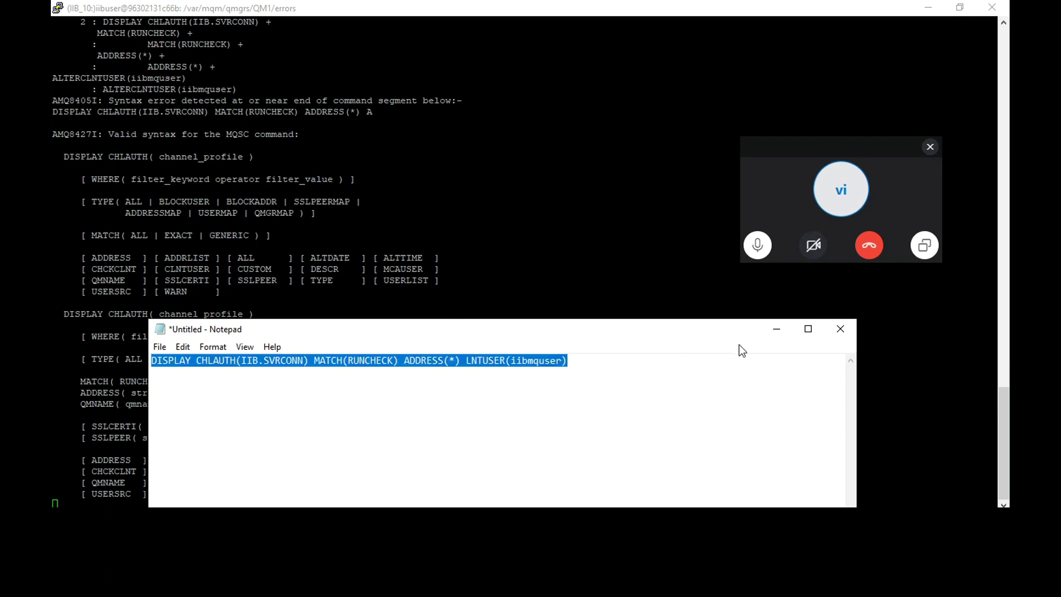
pyautogui.click(517, 365)
pyautogui.click(466, 362)
pyautogui.write('C')
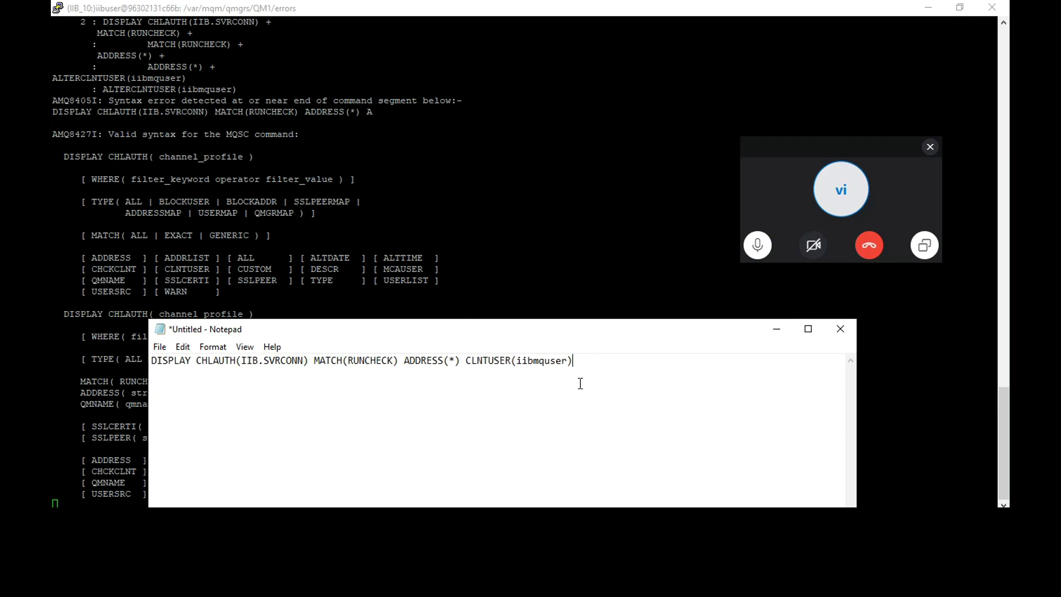
# - Copy the one-line DISPLAY CHLAUTH command from Notepad and run it in the terminal's MQSC session
pyautogui.hotkey('ctrl', 'a')
pyautogui.hotkey('ctrl', 'c')
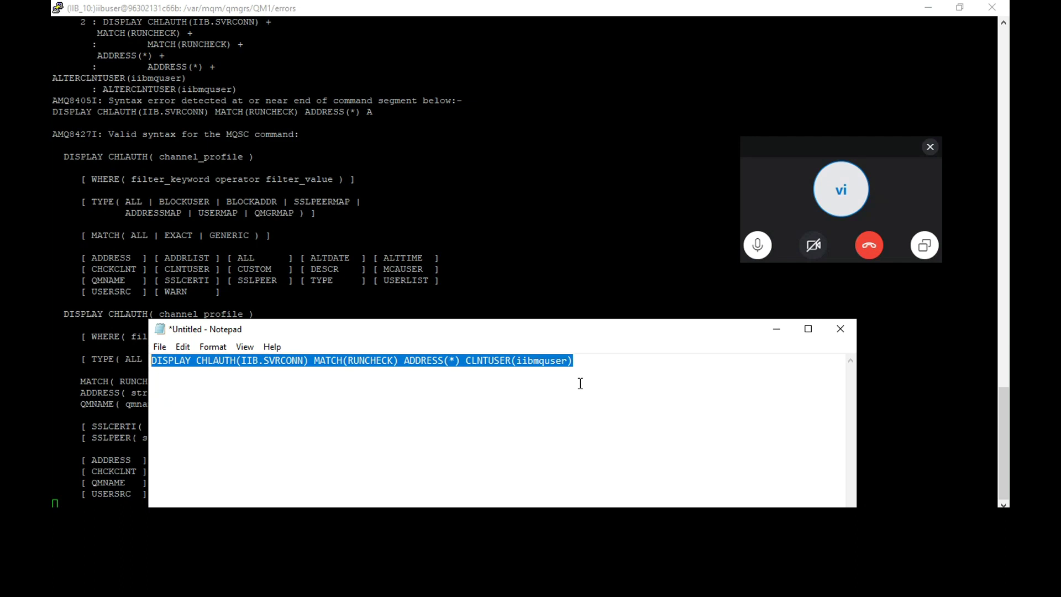
pyautogui.click(775, 331)
pyautogui.rightClick(529, 305)
pyautogui.press('Return')
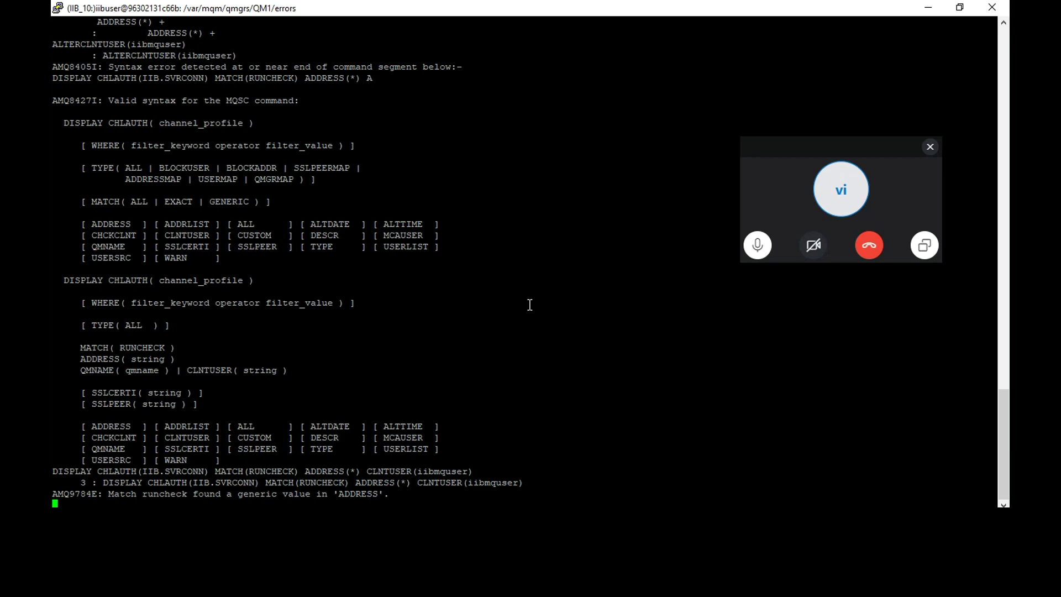
# - Recall the last DISPLAY CHLAUTH command, remove ADDRESS(*) from it and run it with MATCH(RUNCHECK) CLNTUSER(iibmquser)
pyautogui.press('Up')
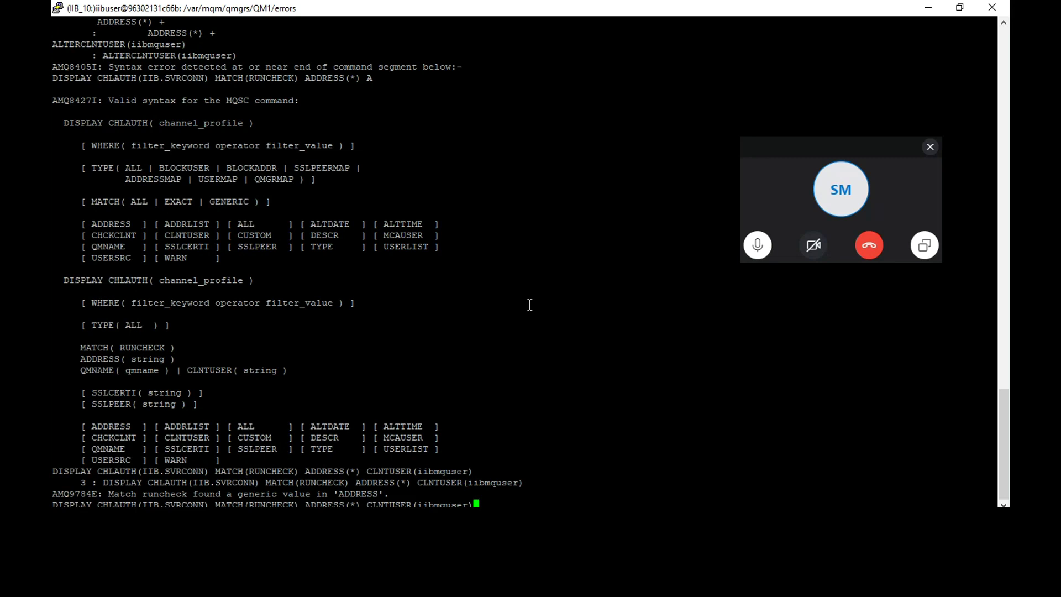
pyautogui.press('Left')
pyautogui.press('Left')
pyautogui.press('Left')
pyautogui.press('Left')
pyautogui.press('Left')
pyautogui.press('Left')
pyautogui.press('Left')
pyautogui.press('Left')
pyautogui.press('Left')
pyautogui.press('Left')
pyautogui.press('Left')
pyautogui.press('Left')
pyautogui.press('Left')
pyautogui.press('Left')
pyautogui.press('Left')
pyautogui.press('Left')
pyautogui.press('Left')
pyautogui.press('Left')
pyautogui.press('Left')
pyautogui.press('Left')
pyautogui.press('BackSpace')
pyautogui.press('BackSpace')
pyautogui.press('BackSpace')
pyautogui.press('BackSpace')
pyautogui.press('BackSpace')
pyautogui.press('BackSpace')
pyautogui.press('BackSpace')
pyautogui.press('BackSpace')
pyautogui.press('BackSpace')
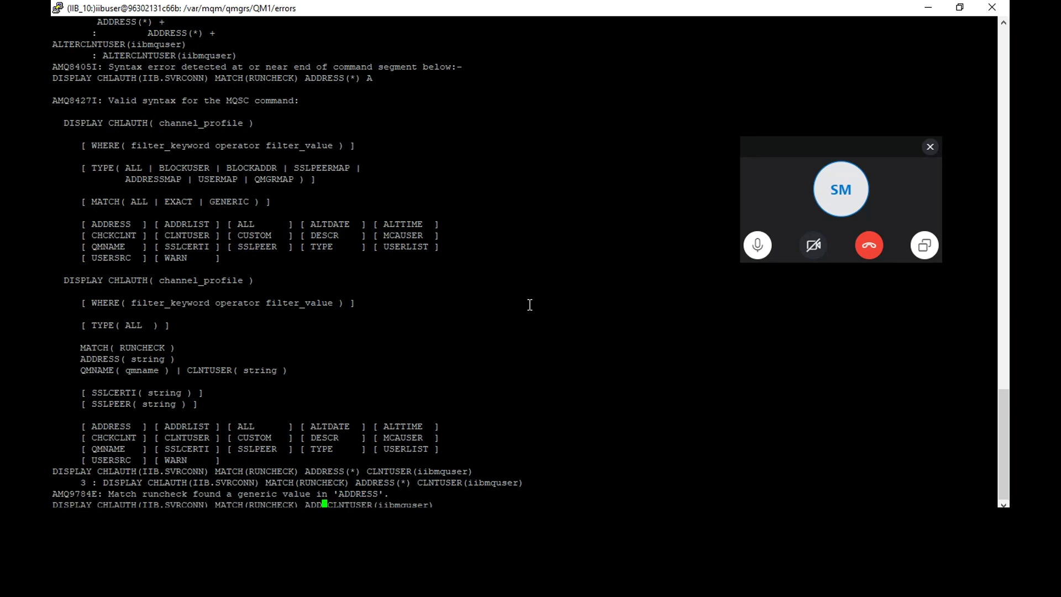
pyautogui.press('BackSpace')
pyautogui.press('BackSpace')
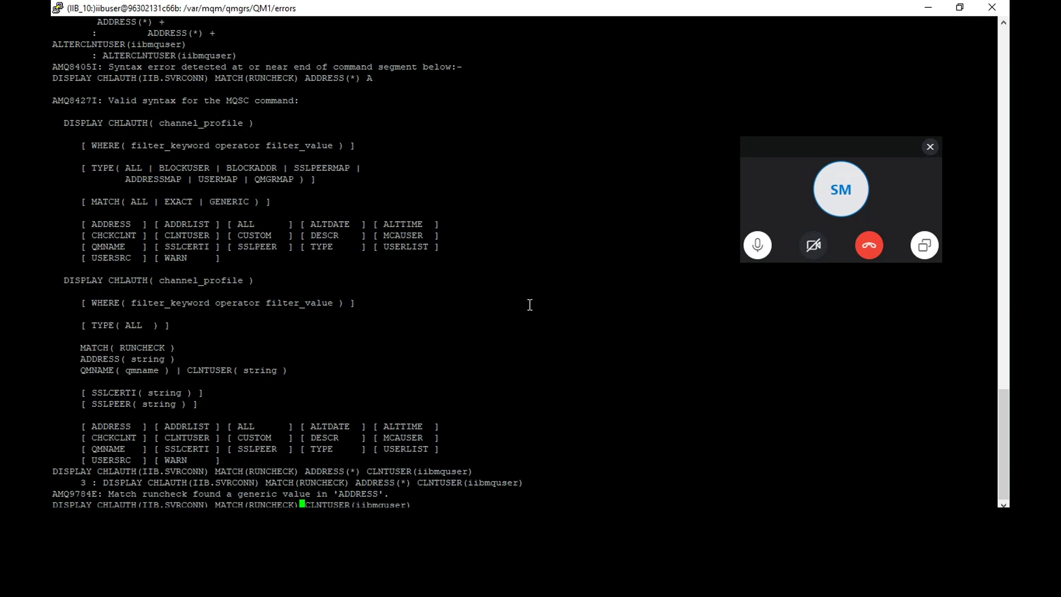
pyautogui.press('Return')
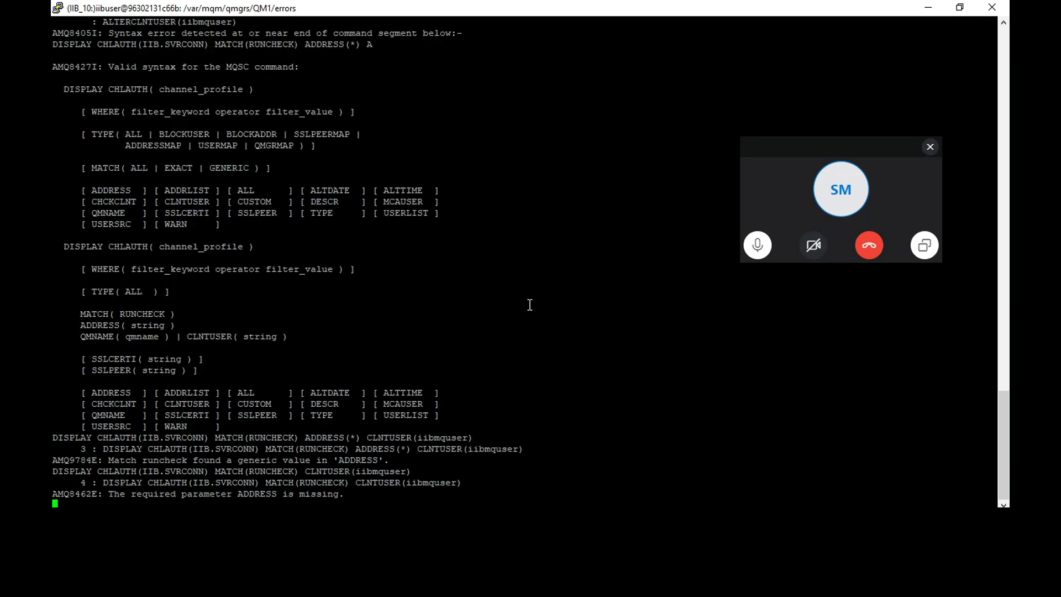
pyautogui.press('Up')
pyautogui.press('Left')
pyautogui.press('Left')
pyautogui.press('Left')
pyautogui.press('Left')
pyautogui.press('Left')
pyautogui.press('Left')
pyautogui.press('Left')
pyautogui.press('Left')
pyautogui.press('Left')
pyautogui.press('Left')
pyautogui.press('Left')
pyautogui.press('Left')
pyautogui.press('Left')
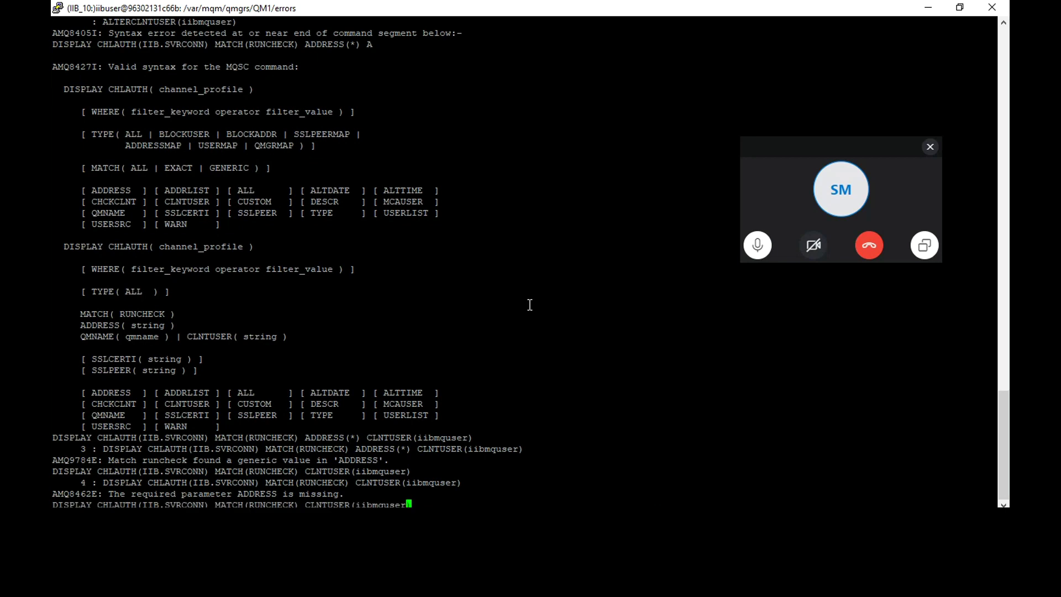
pyautogui.press('Left')
pyautogui.press('Left')
pyautogui.press('Left')
pyautogui.press('Left')
pyautogui.press('Left')
pyautogui.press('Left')
pyautogui.press('Left')
pyautogui.press('Left')
pyautogui.press('Right')
pyautogui.press('Right')
pyautogui.press('Right')
pyautogui.press('Right')
pyautogui.press('Right')
pyautogui.press('Right')
pyautogui.press('Right')
pyautogui.press('Right')
pyautogui.press('Right')
pyautogui.press('Right')
pyautogui.press('Right')
pyautogui.press('Right')
pyautogui.press('Right')
pyautogui.press('Right')
pyautogui.press('Right')
pyautogui.press('Right')
pyautogui.press('Right')
pyautogui.press('Right')
pyautogui.press('Right')
pyautogui.press('Right')
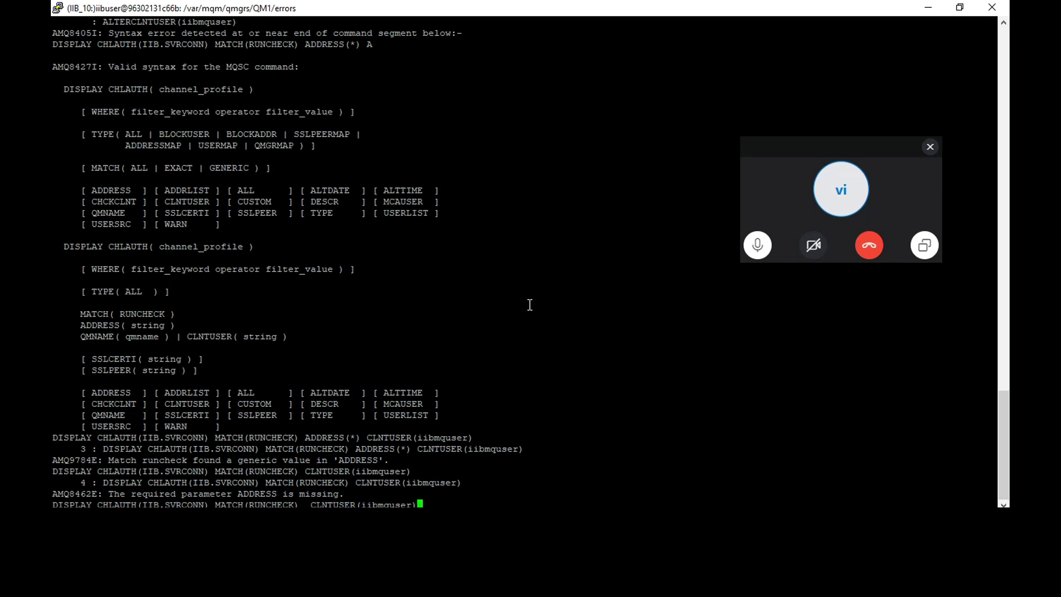
pyautogui.press('BackSpace')
pyautogui.press('BackSpace')
pyautogui.press('BackSpace')
pyautogui.press('BackSpace')
pyautogui.press('BackSpace')
pyautogui.press('BackSpace')
pyautogui.press('BackSpace')
pyautogui.press('BackSpace')
pyautogui.press('BackSpace')
pyautogui.press('BackSpace')
pyautogui.press('BackSpace')
pyautogui.press('BackSpace')
pyautogui.press('BackSpace')
pyautogui.press('BackSpace')
pyautogui.press('BackSpace')
pyautogui.press('BackSpace')
pyautogui.press('BackSpace')
pyautogui.press('BackSpace')
pyautogui.press('BackSpace')
pyautogui.press('BackSpace')
pyautogui.press('BackSpace')
pyautogui.press('BackSpace')
pyautogui.press('BackSpace')
pyautogui.press('BackSpace')
pyautogui.press('BackSpace')
pyautogui.press('BackSpace')
pyautogui.press('BackSpace')
pyautogui.press('BackSpace')
pyautogui.press('BackSpace')
pyautogui.press('BackSpace')
pyautogui.press('BackSpace')
pyautogui.press('BackSpace')
pyautogui.press('BackSpace')
pyautogui.press('BackSpace')
pyautogui.press('BackSpace')
pyautogui.press('BackSpace')
pyautogui.press('BackSpace')
pyautogui.press('BackSpace')
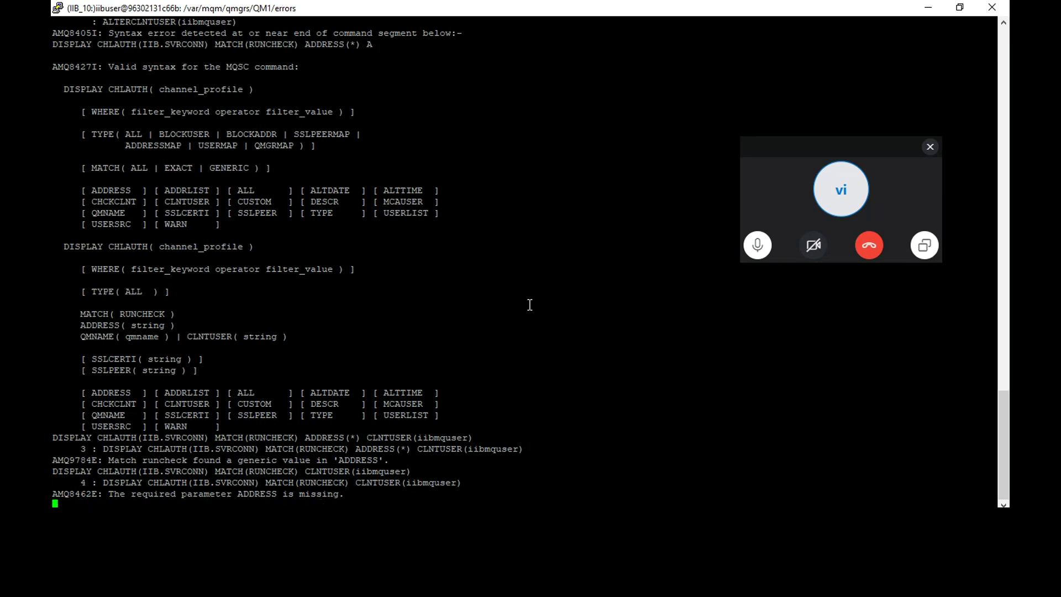
# - Begin a REFRESH SECURITY command in the terminal, and search Google in a new browser tab for SECURTY TOKEN REFRESH MQ
pyautogui.write('REFRESH')
pyautogui.write('SECU')
pyautogui.hotkey('alt', 'Tab')
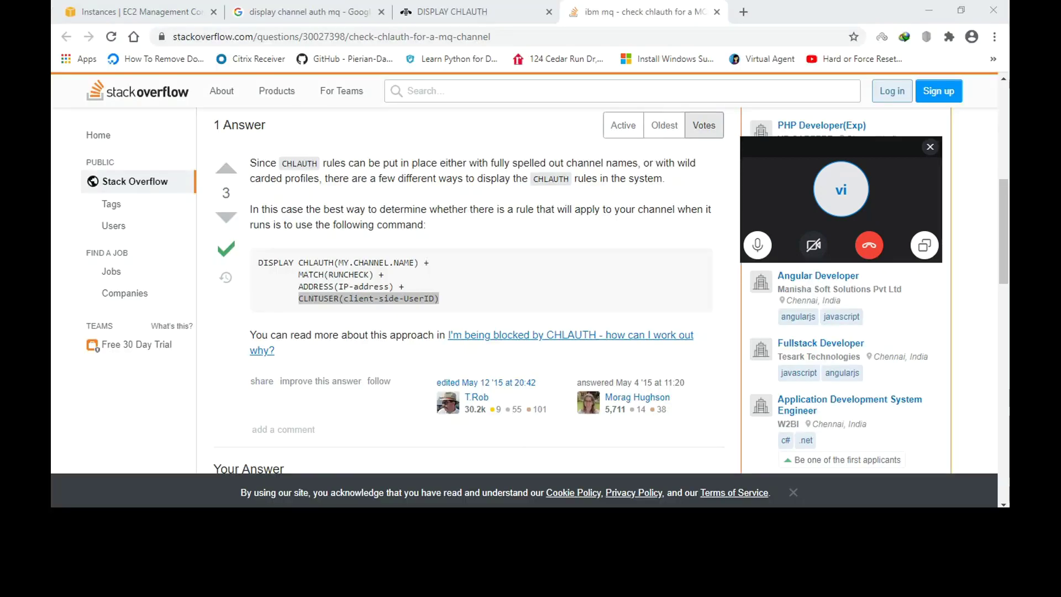
pyautogui.click(743, 12)
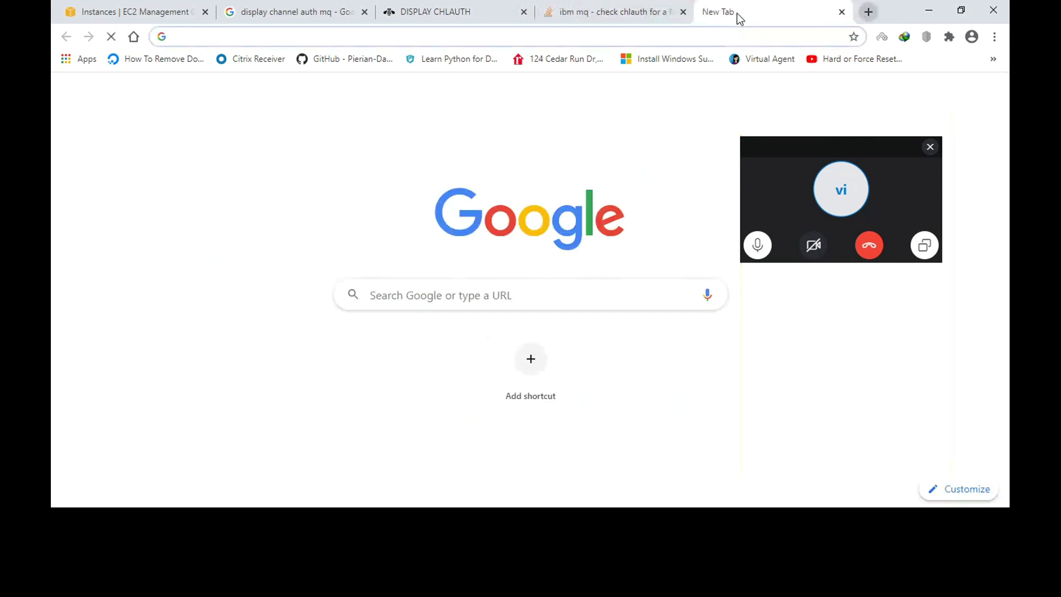
pyautogui.write('SECUT')
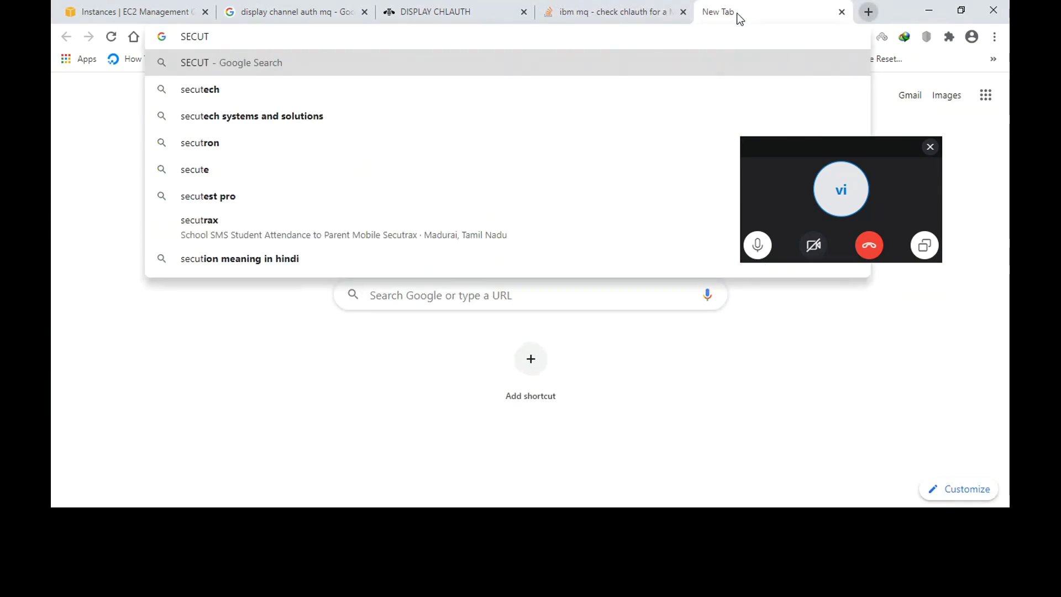
pyautogui.press('BackSpace')
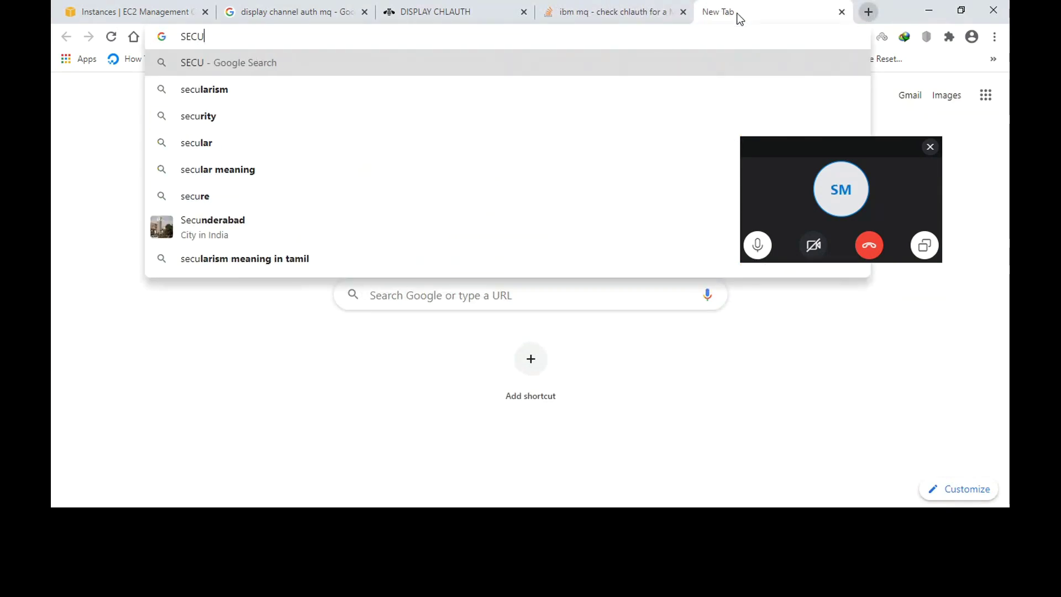
pyautogui.write('RTY TOK')
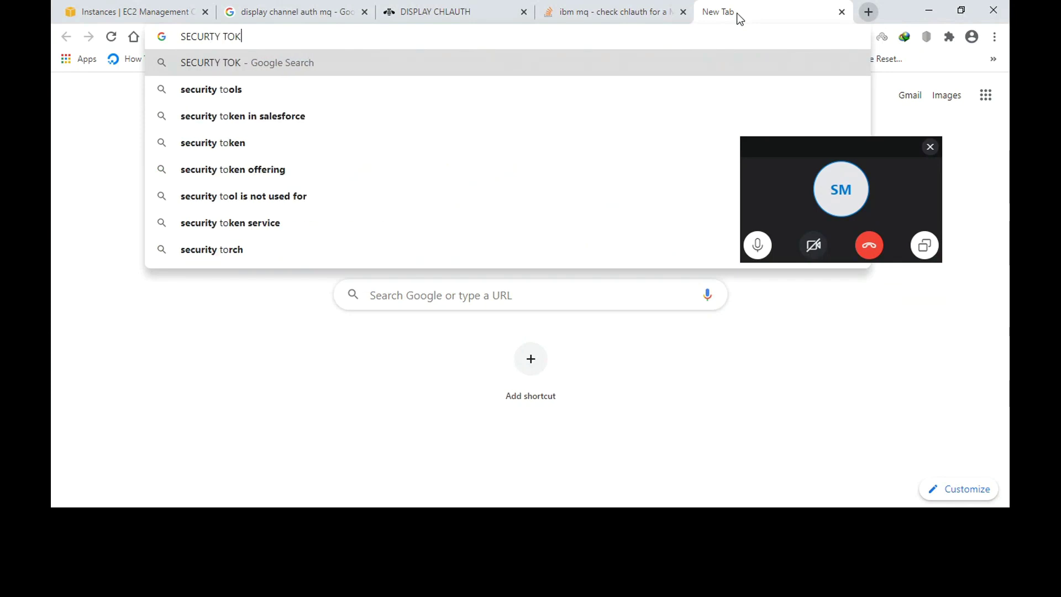
pyautogui.write('EN REFE')
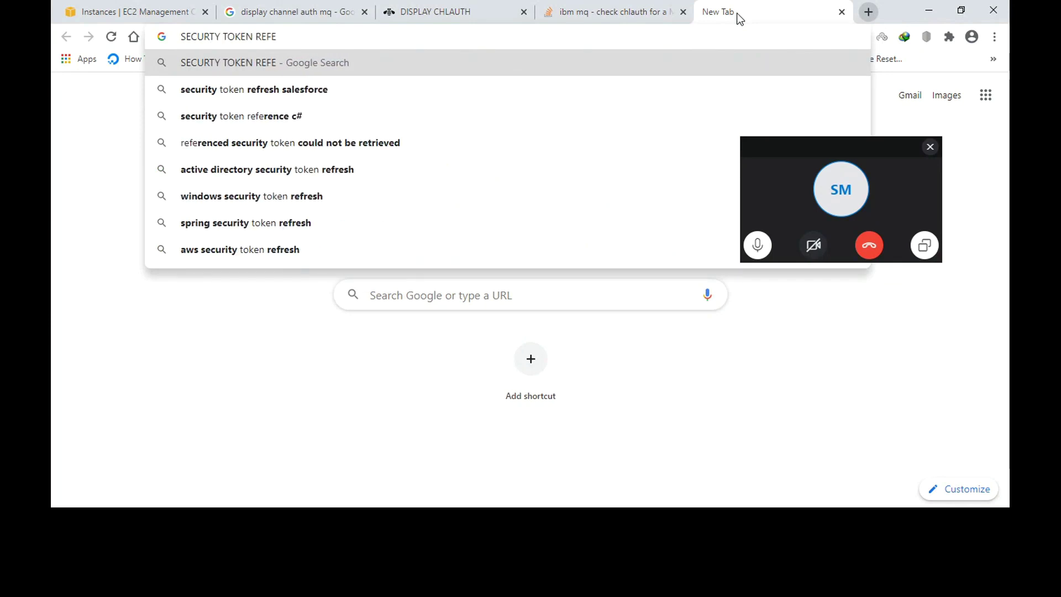
pyautogui.press('BackSpace')
pyautogui.write('RESH MQ')
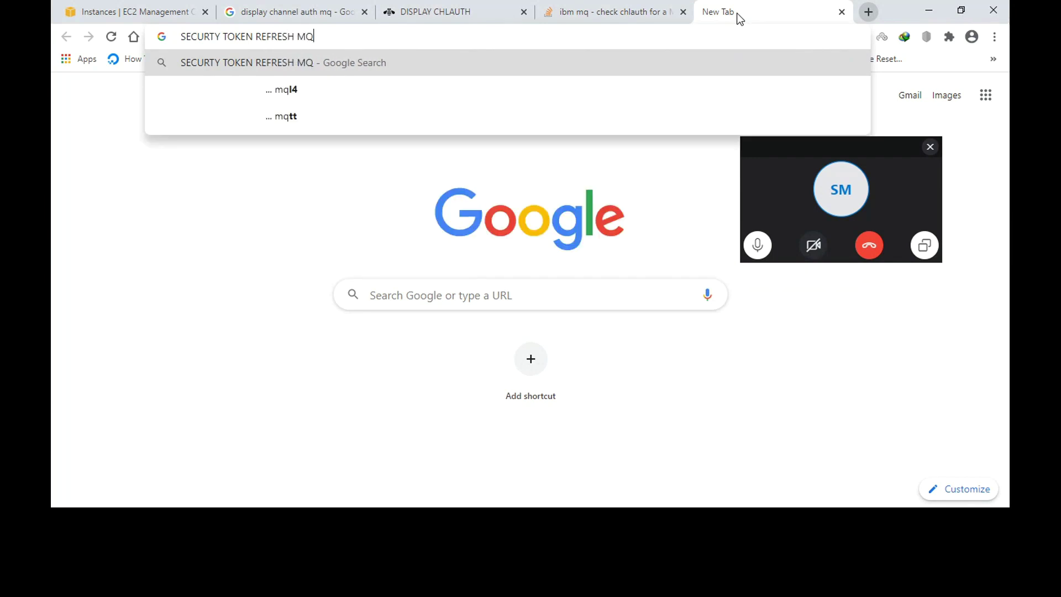
pyautogui.press('Return')
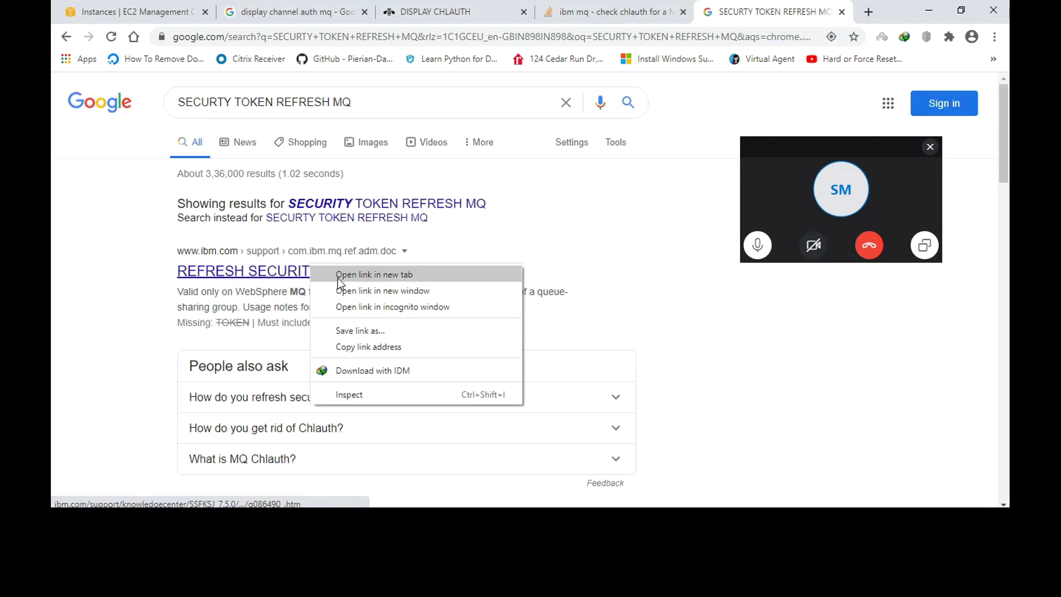
# - Open the IBM REFRESH SECURITY result and the mq manager - Enterprise Modules result in new tabs
pyautogui.click(353, 274)
pyautogui.moveTo(1008, 149); pyautogui.dragTo(1008, 254)
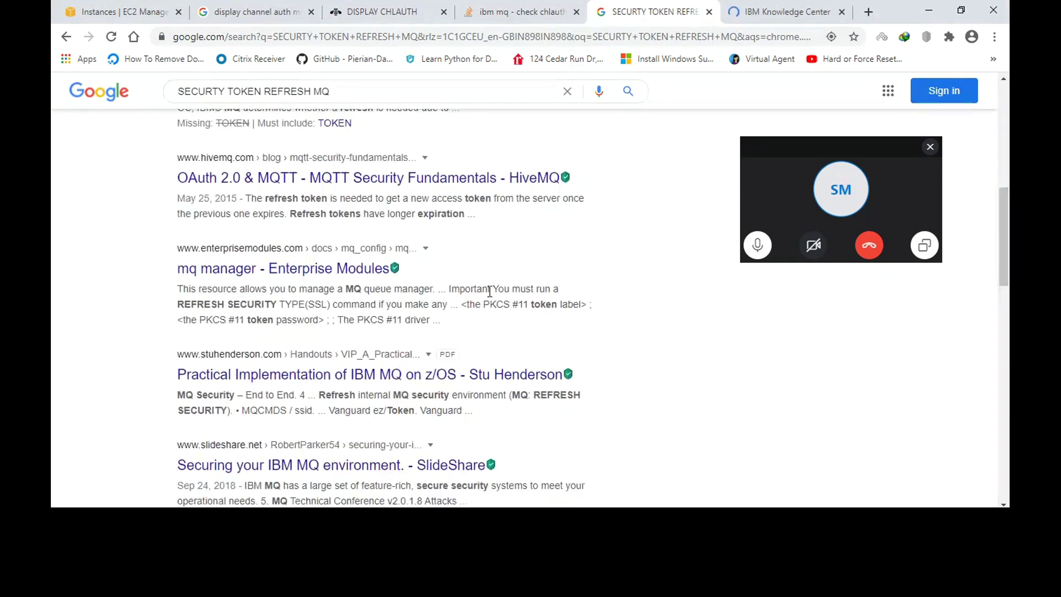
pyautogui.rightClick(354, 268)
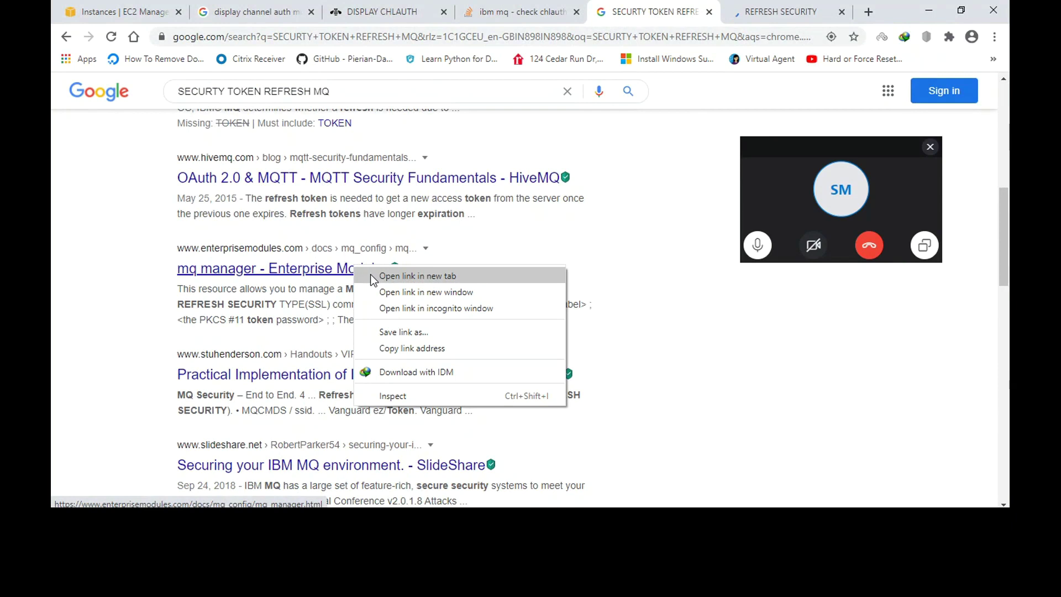
pyautogui.click(368, 275)
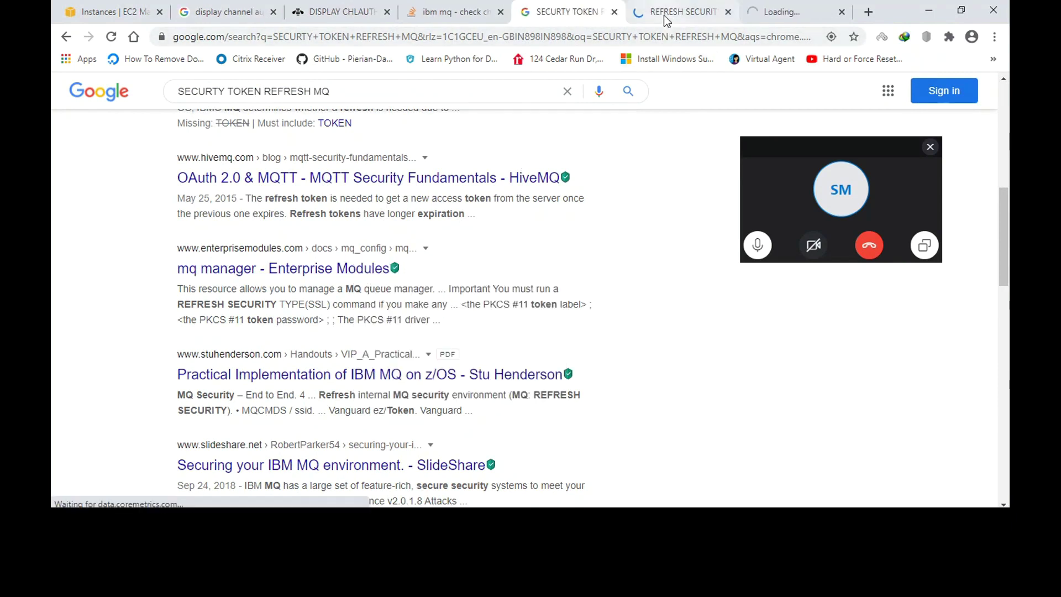
# - Examine the IBM REFRESH SECURITY page's syntax diagram, TYPE parameter descriptions and usage notes
pyautogui.click(664, 15)
pyautogui.moveTo(1003, 109); pyautogui.dragTo(1008, 160)
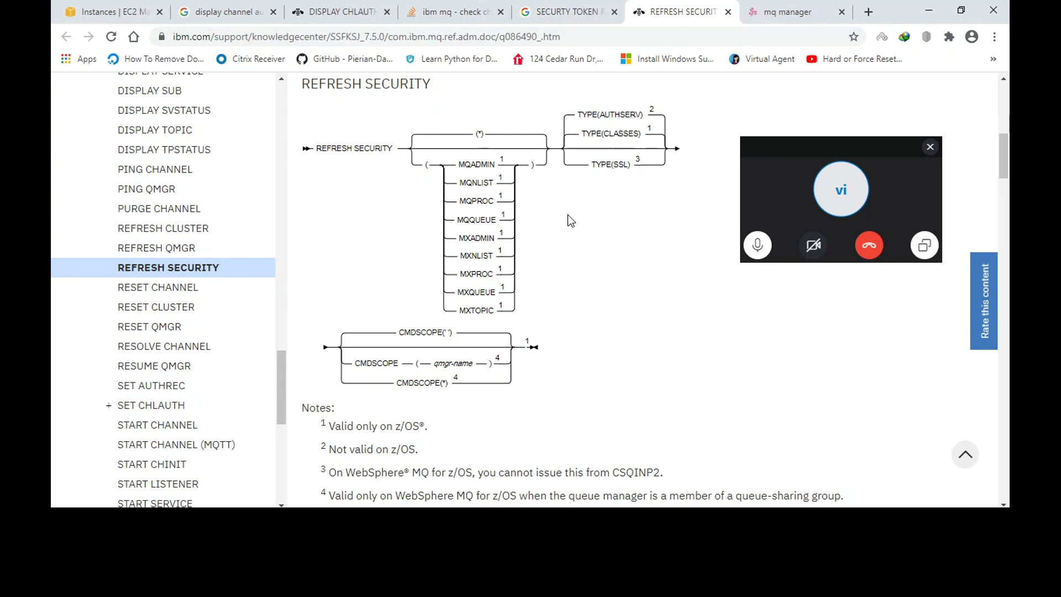
pyautogui.moveTo(1009, 175); pyautogui.dragTo(1008, 433)
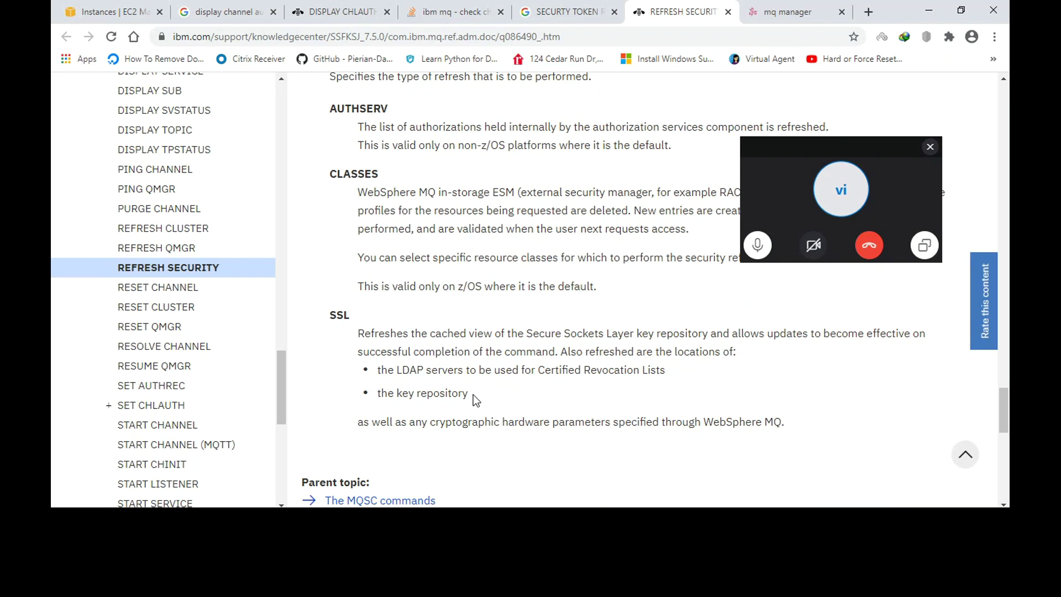
pyautogui.moveTo(1003, 410); pyautogui.dragTo(1007, 139)
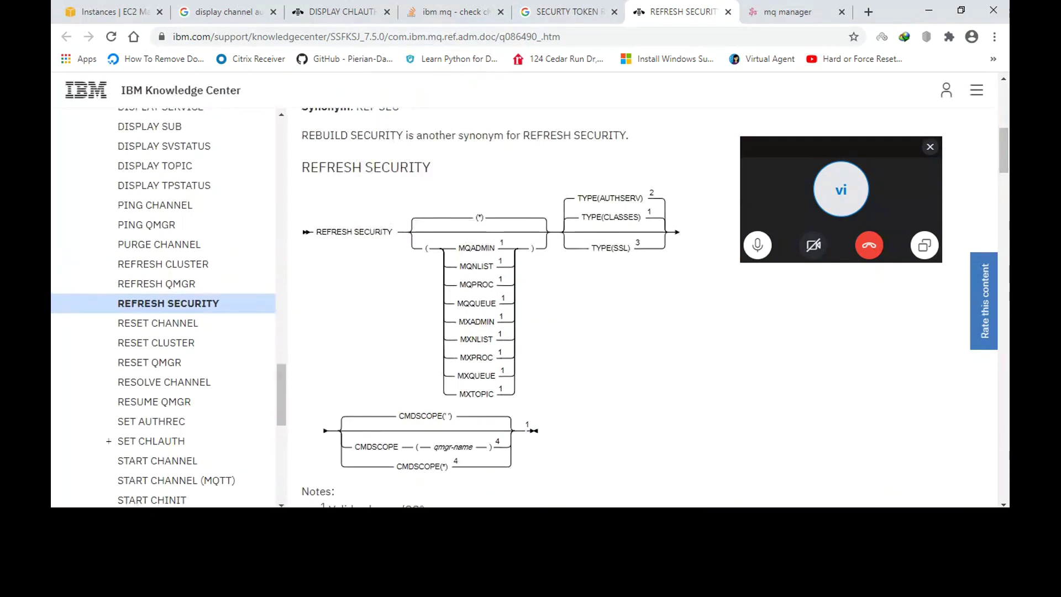
pyautogui.moveTo(480, 517)
pyautogui.moveTo(1007, 151); pyautogui.dragTo(1007, 223)
pyautogui.scroll(-9, 531, 277)
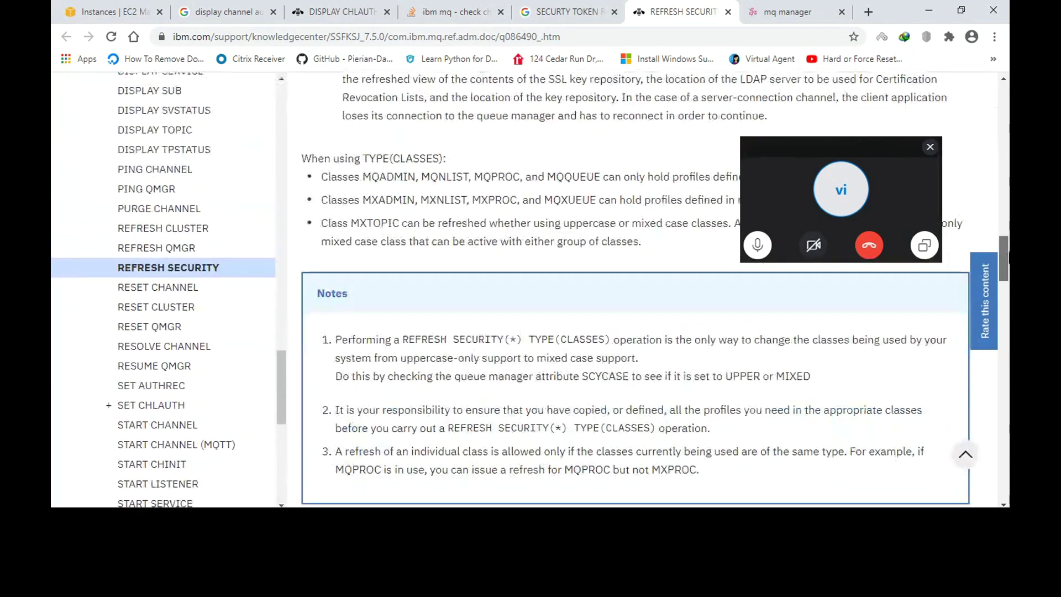
# - Copy REFRESH SECURITY(*) from the page's notes and run it in the terminal's MQSC session, replacing the unfinished command
pyautogui.moveTo(402, 244); pyautogui.dragTo(525, 244)
pyautogui.hotkey('ctrl', 'c')
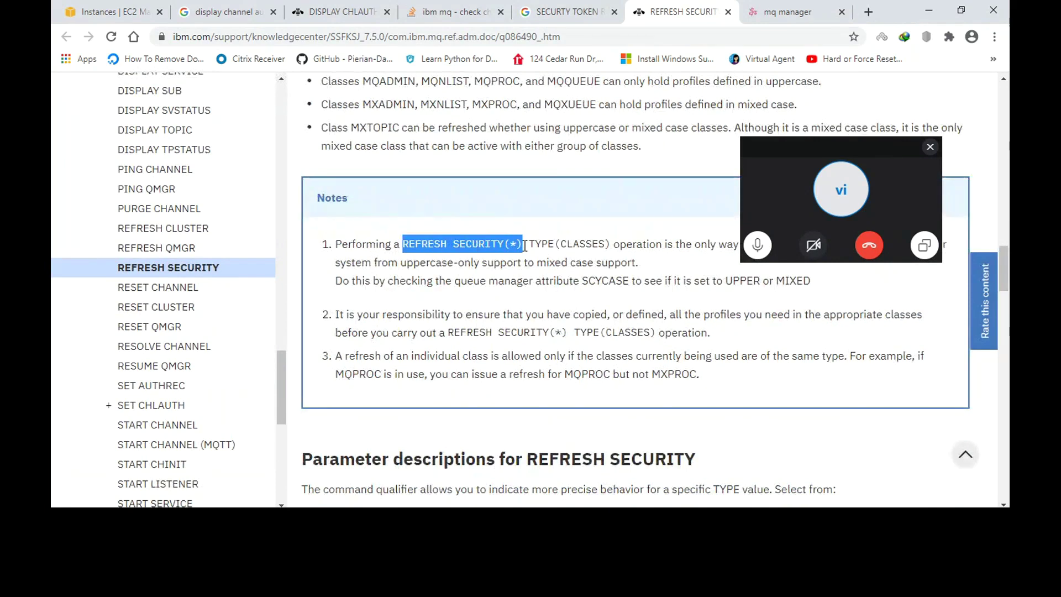
pyautogui.hotkey('alt', 'Tab')
pyautogui.press('BackSpace')
pyautogui.press('BackSpace')
pyautogui.press('BackSpace')
pyautogui.press('BackSpace')
pyautogui.press('BackSpace')
pyautogui.press('BackSpace')
pyautogui.press('BackSpace')
pyautogui.press('BackSpace')
pyautogui.press('BackSpace')
pyautogui.press('BackSpace')
pyautogui.press('BackSpace')
pyautogui.press('BackSpace')
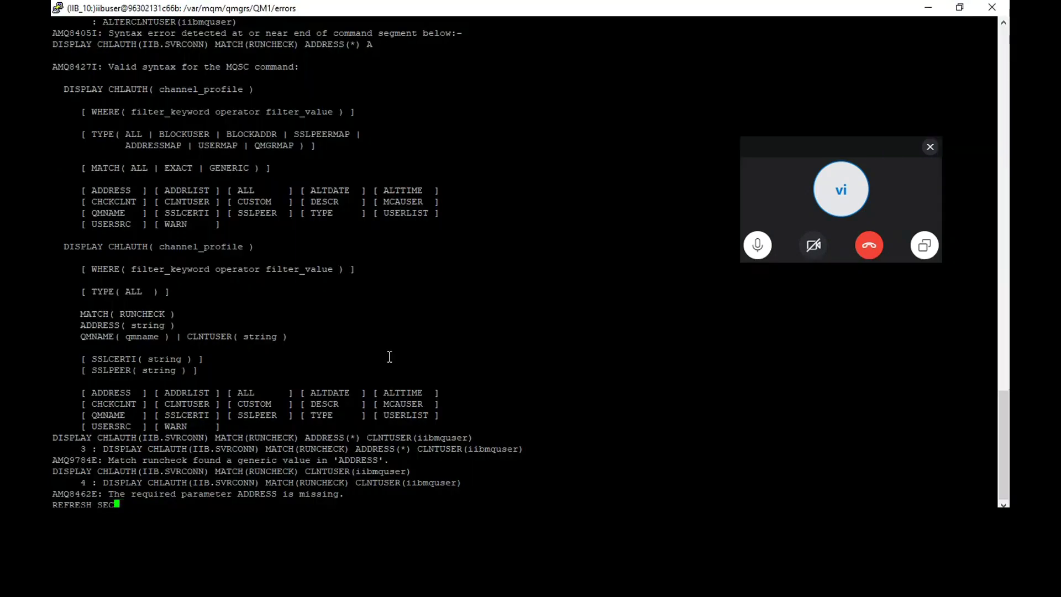
pyautogui.rightClick(389, 356)
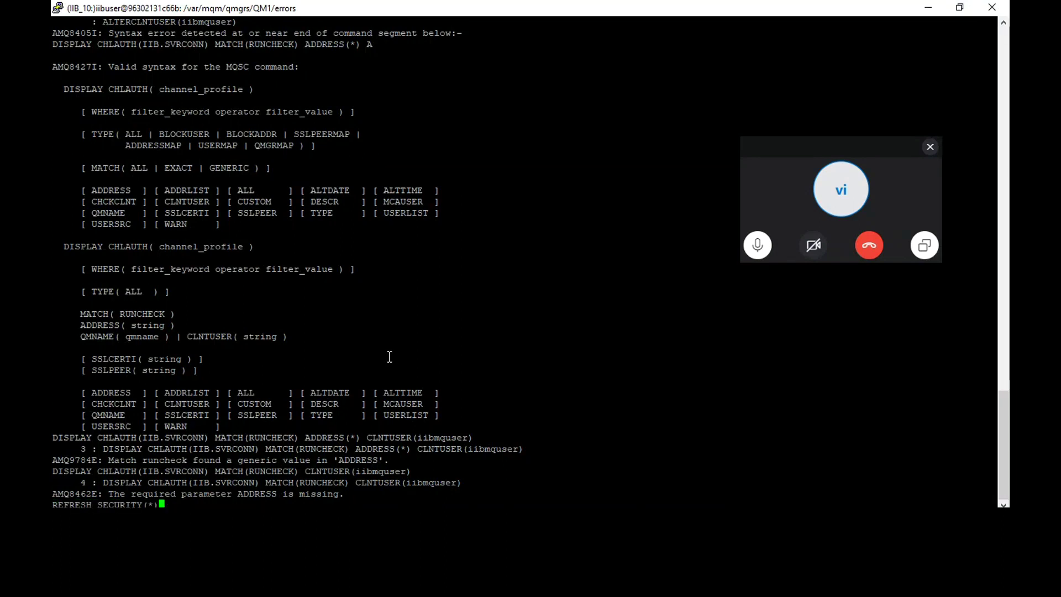
pyautogui.press('Return')
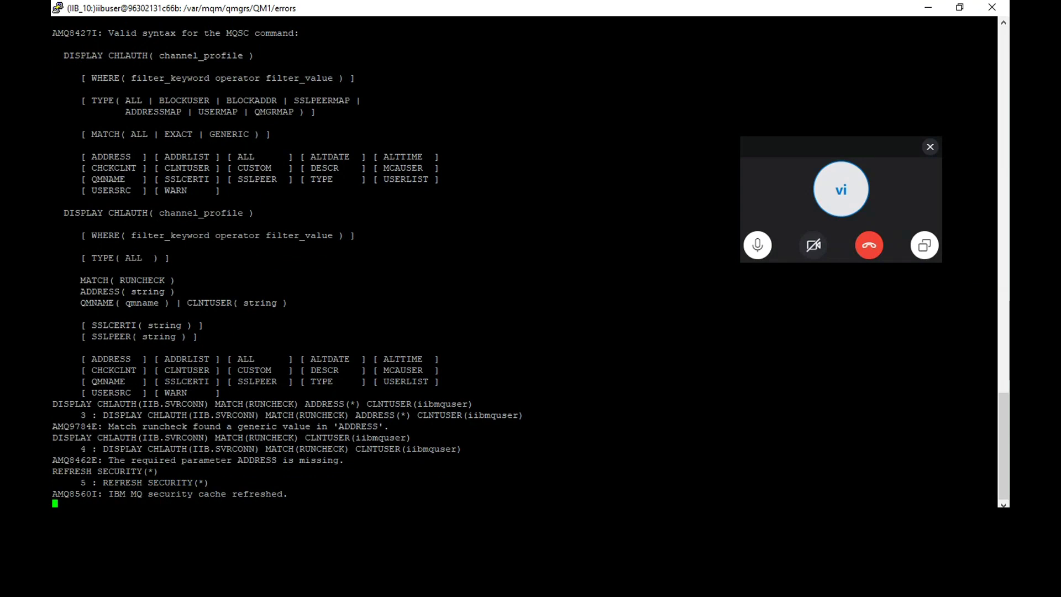
# - In Notepad, replace the * in the DISPLAY CHLAUTH command's ADDRESS parameter with 192.168.0.1
pyautogui.click(479, 591)
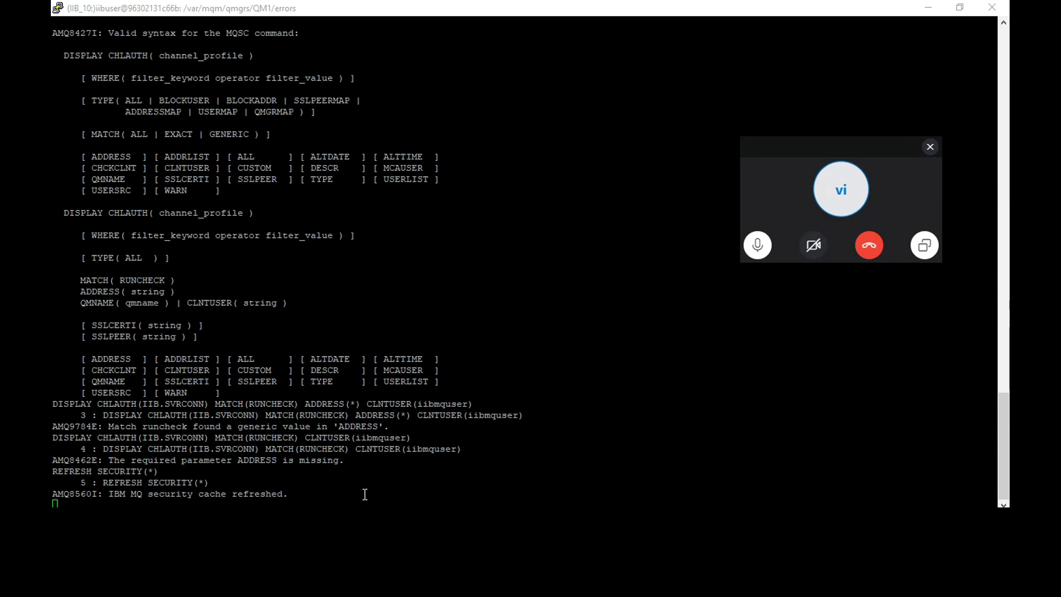
pyautogui.moveTo(514, 589)
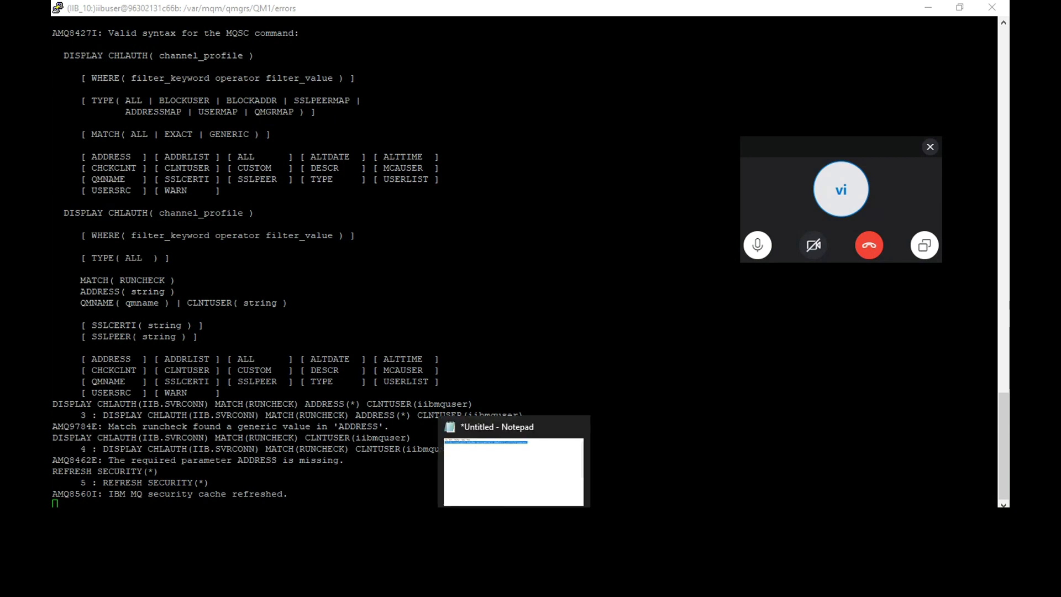
pyautogui.moveTo(519, 495)
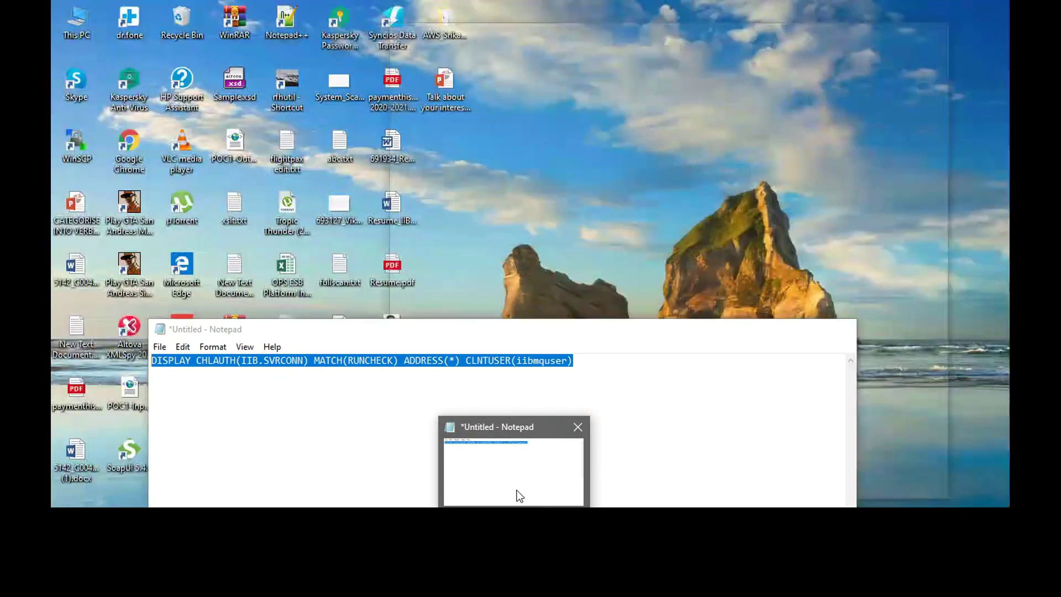
pyautogui.click(535, 484)
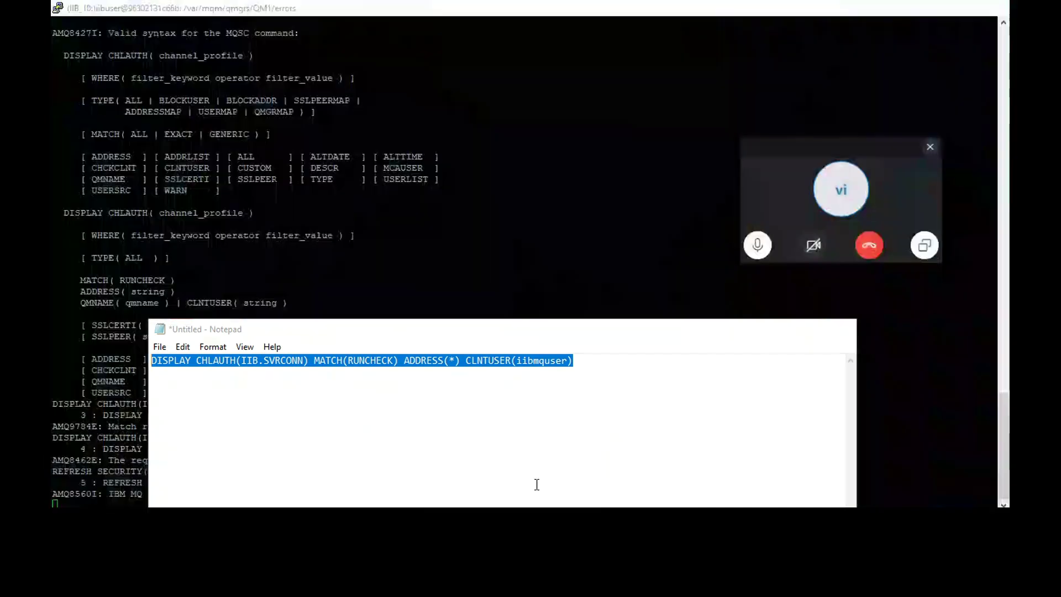
pyautogui.click(456, 365)
pyautogui.hotkey('shift', 'Left')
pyautogui.write('192.')
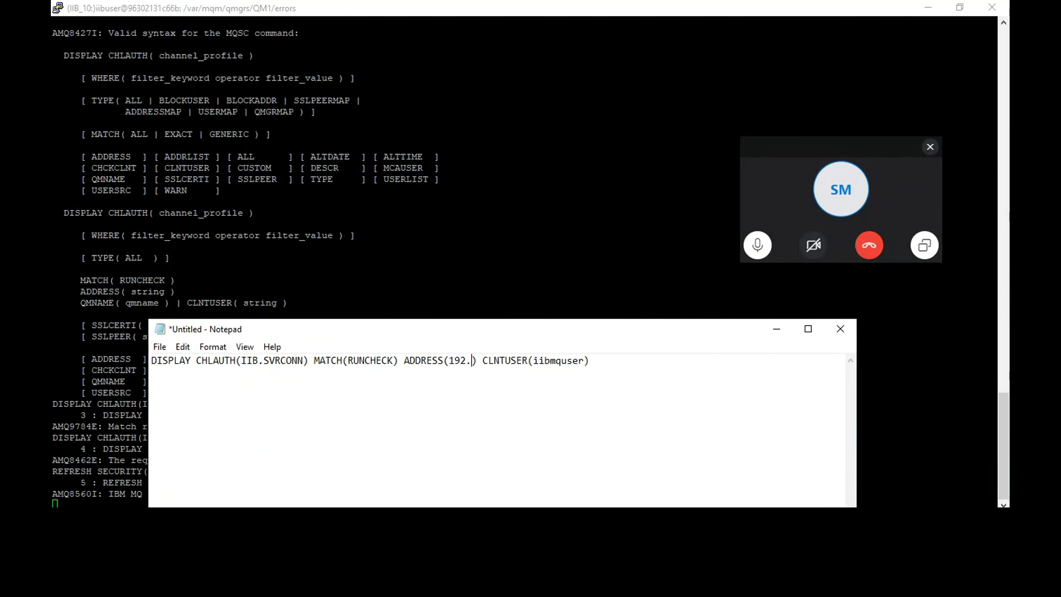
pyautogui.write('16')
pyautogui.write('8.0')
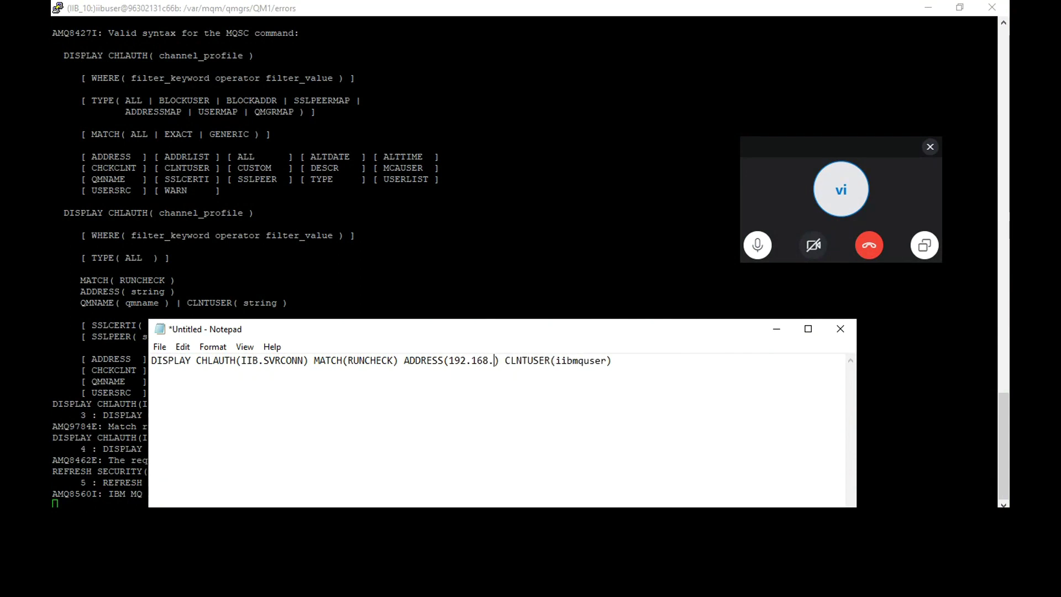
pyautogui.write('.1')
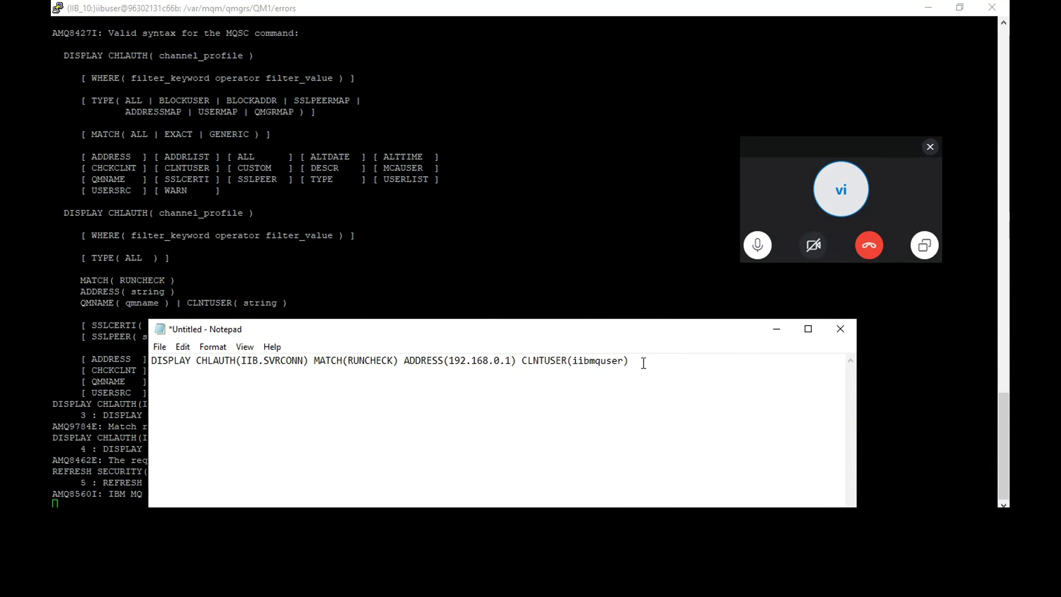
# - Copy the DISPLAY CHLAUTH command with ADDRESS(192.168.0.1) from Notepad and run it in the terminal's MQSC session
pyautogui.hotkey('ctrl', 'a')
pyautogui.hotkey('ctrl', 'c')
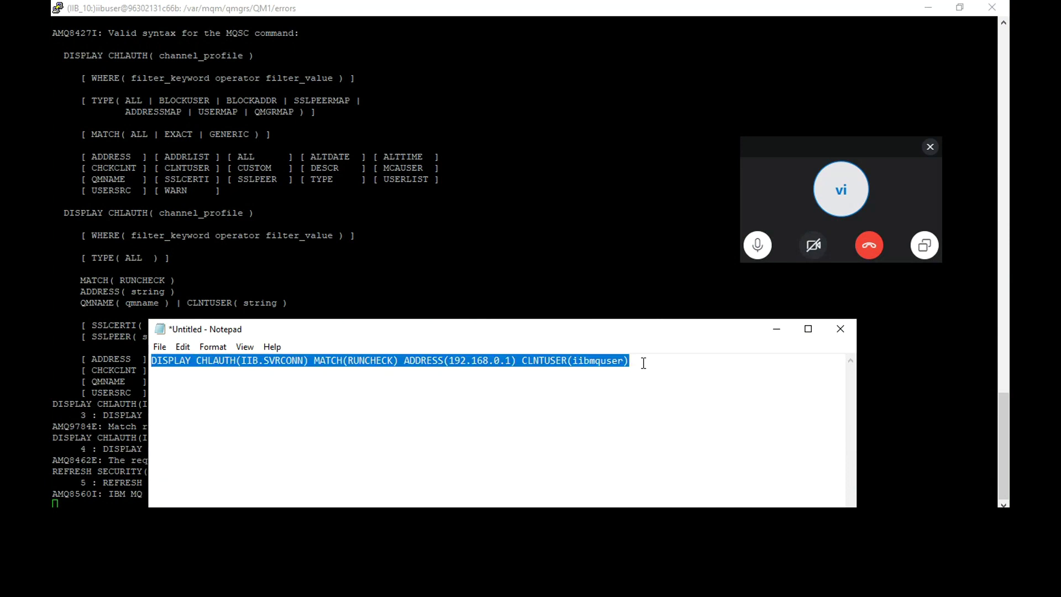
pyautogui.click(437, 280)
pyautogui.rightClick(437, 281)
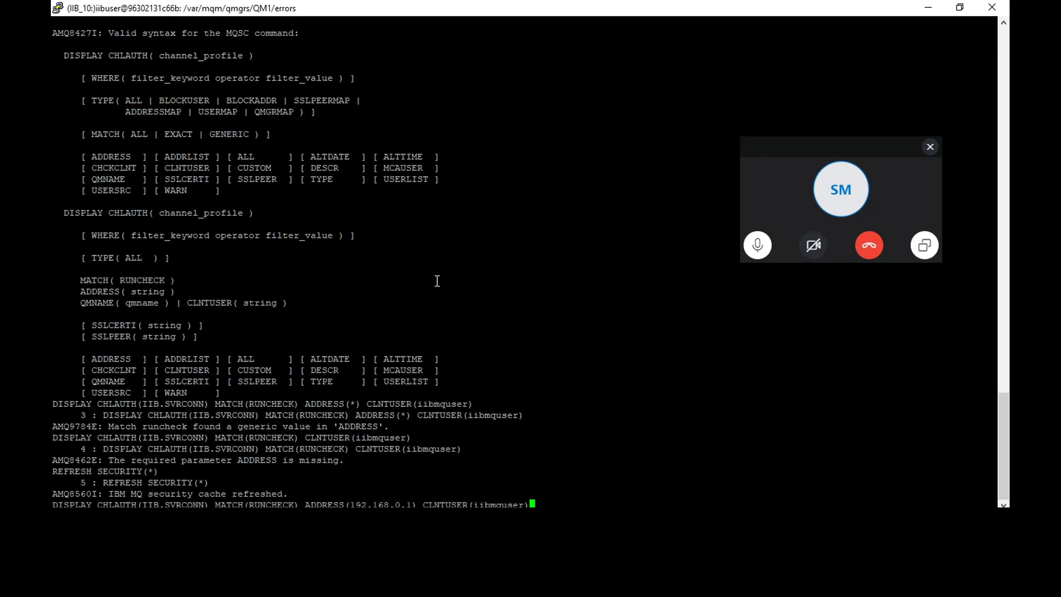
pyautogui.press('Return')
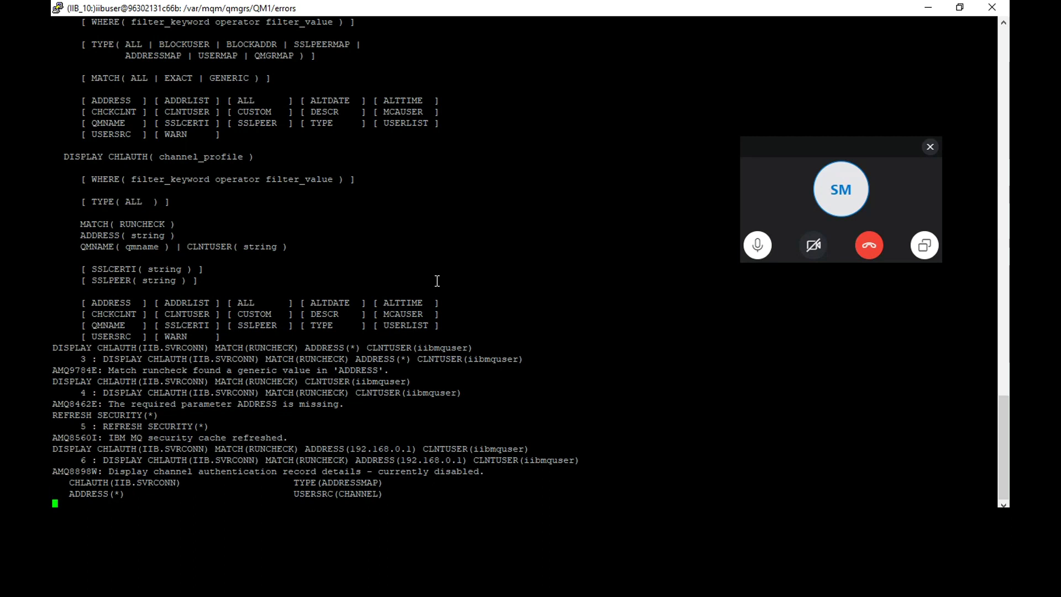
pyautogui.write('ALTER')
pyautogui.press('BackSpace')
pyautogui.press('BackSpace')
pyautogui.press('BackSpace')
pyautogui.press('BackSpace')
pyautogui.press('BackSpace')
# - Switch to RFHUtil, reconnect to the queue manager over IIB.SVRCONN, and try twice to browse queue TEST
pyautogui.hotkey('alt', 'Tab')
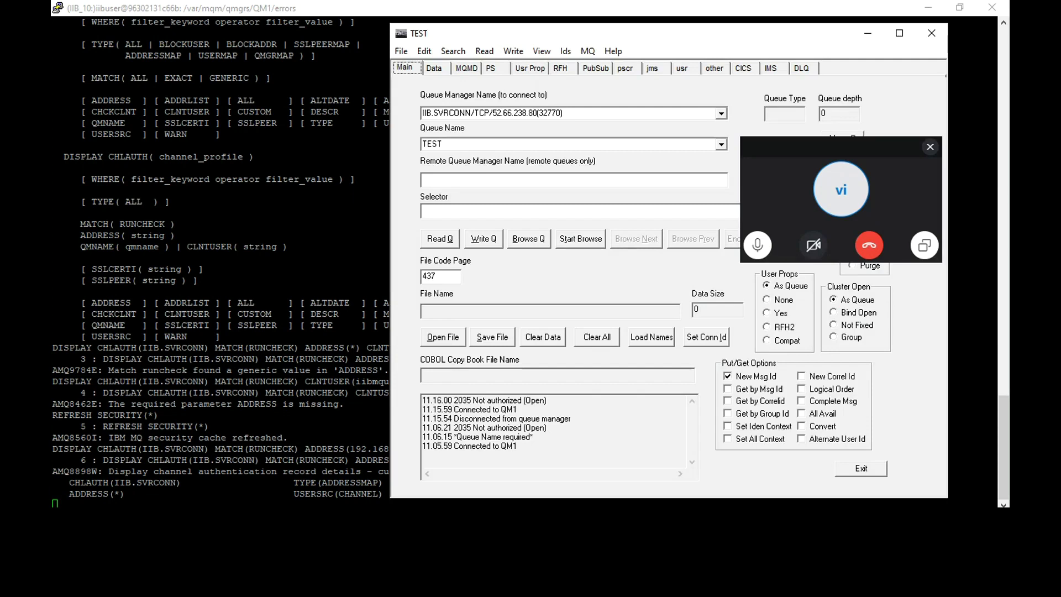
pyautogui.click(584, 54)
pyautogui.click(593, 79)
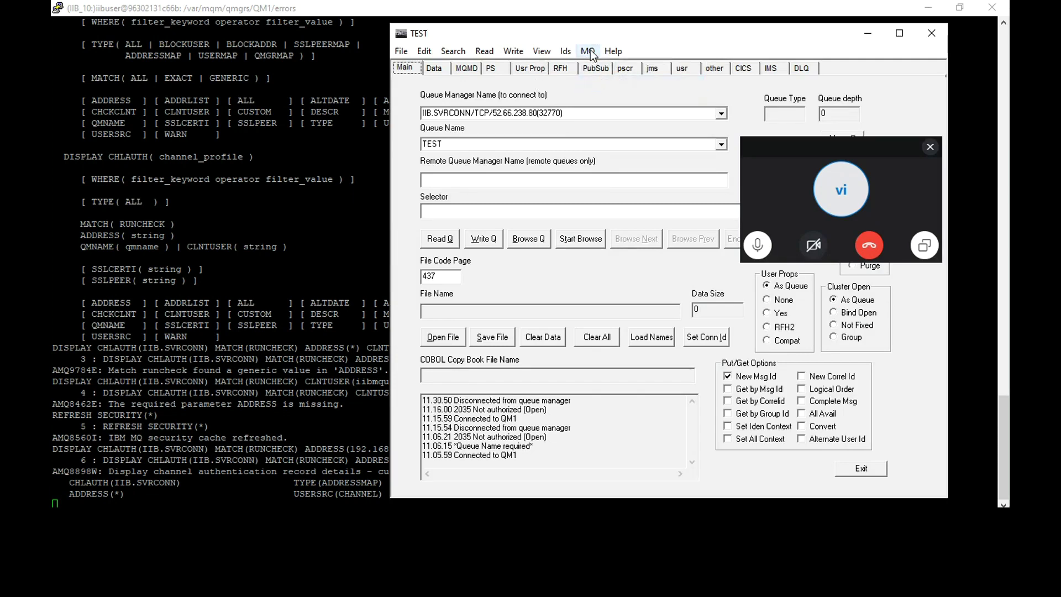
pyautogui.click(590, 49)
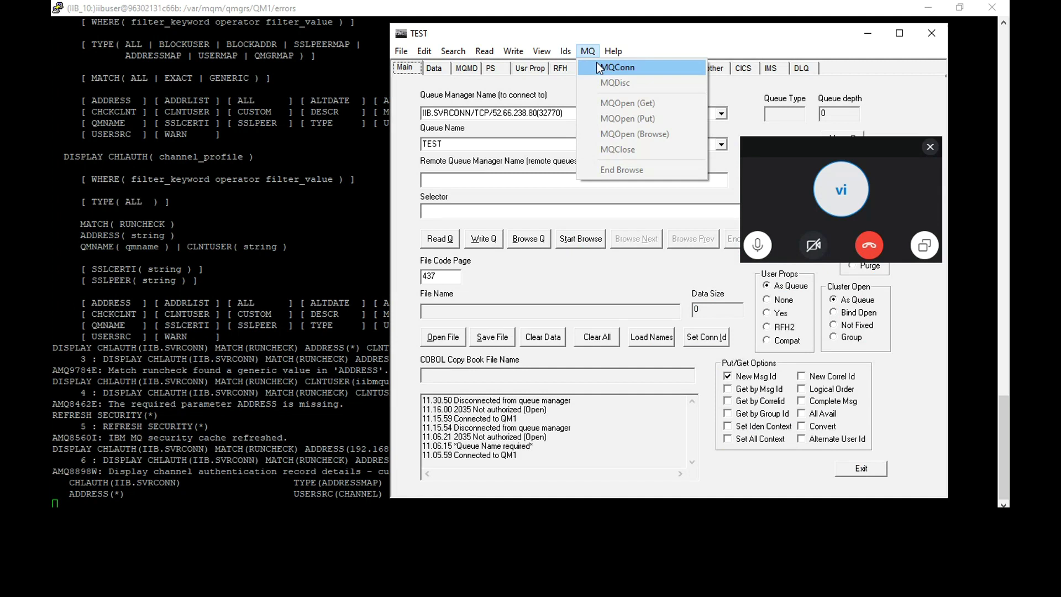
pyautogui.click(596, 64)
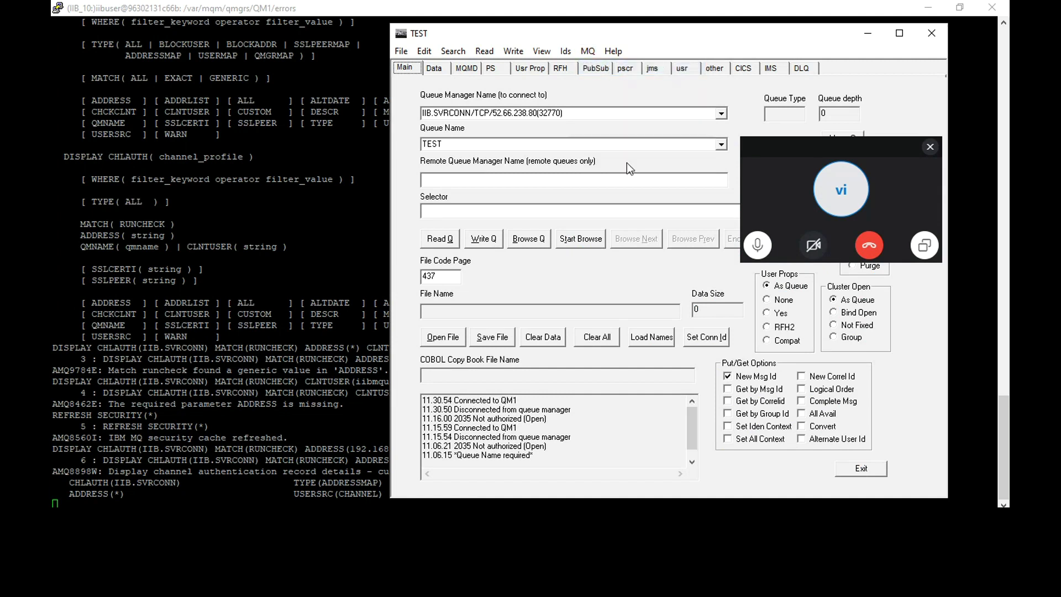
pyautogui.click(529, 239)
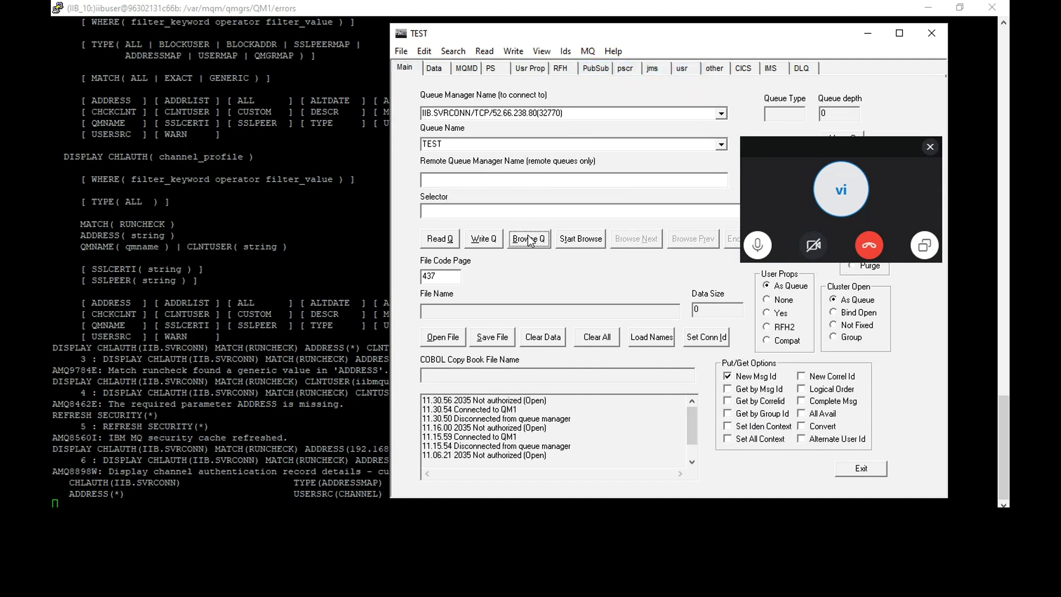
pyautogui.click(529, 240)
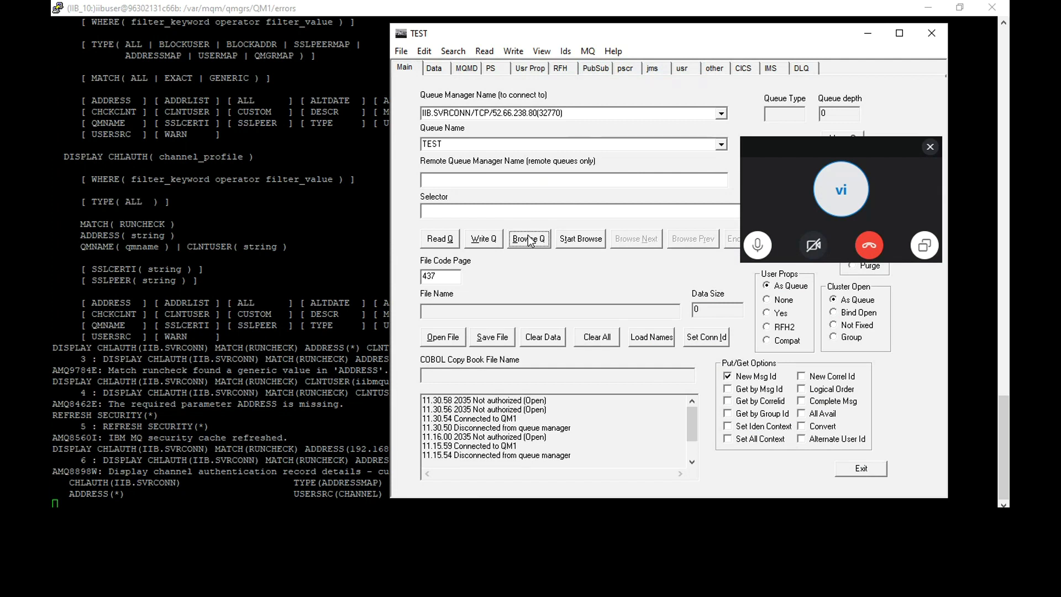